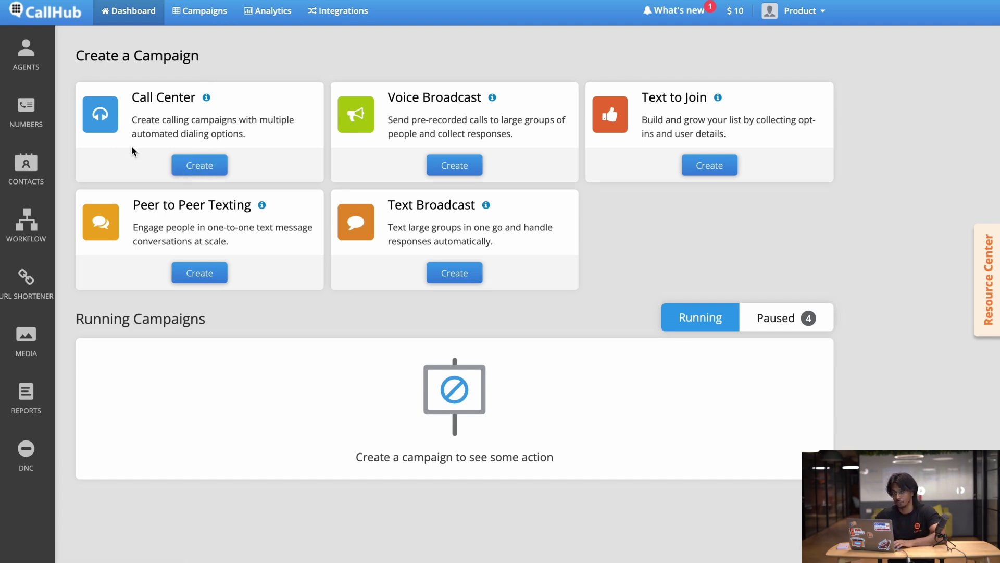
Step: Create a new campaign of type Call Center Campaign and proceed to its Script setup step
click(219, 24)
click(142, 101)
click(342, 111)
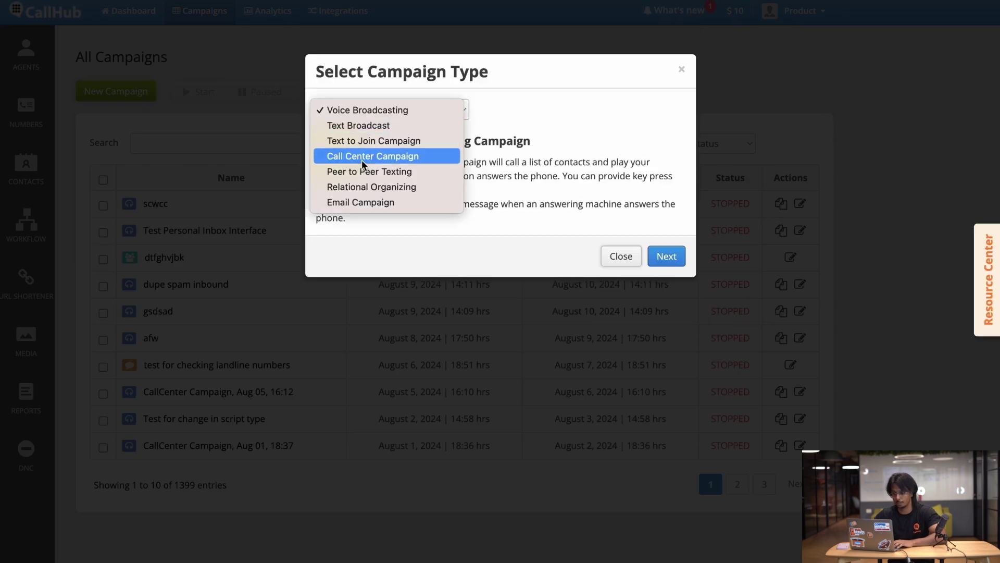
click(365, 158)
click(664, 271)
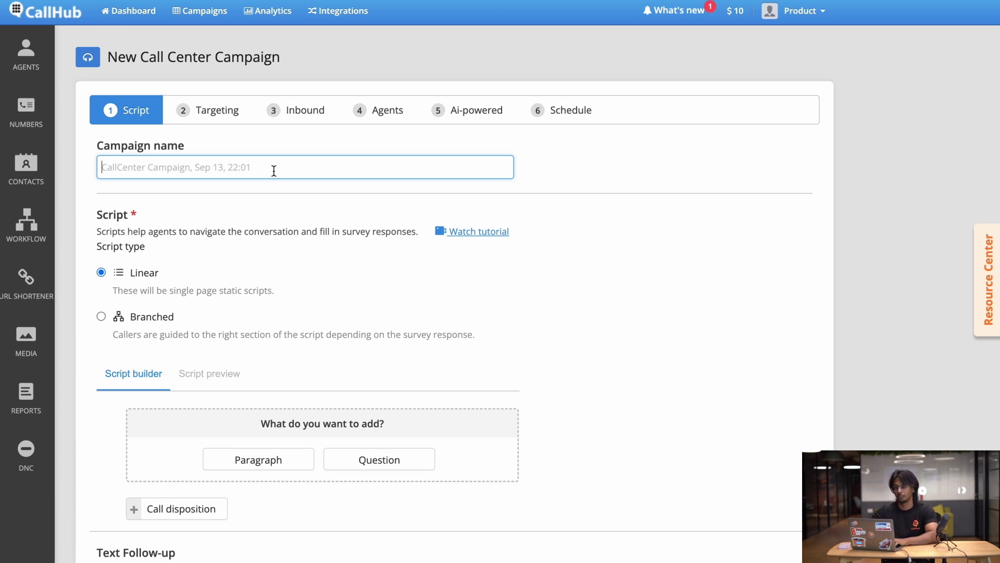
Step: Enter 'Fundraising Dinner' as the campaign name
click(274, 171)
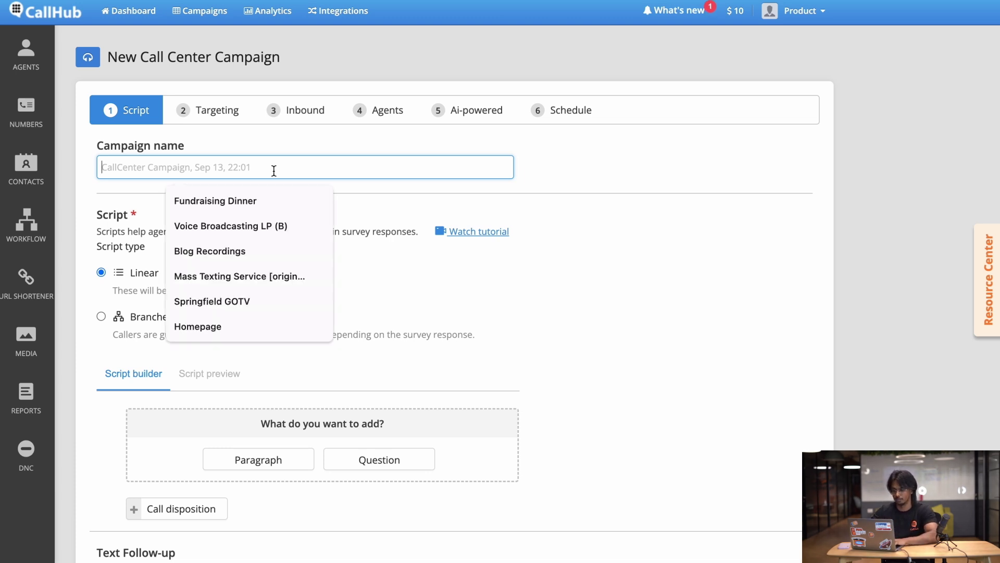
text(Fund)
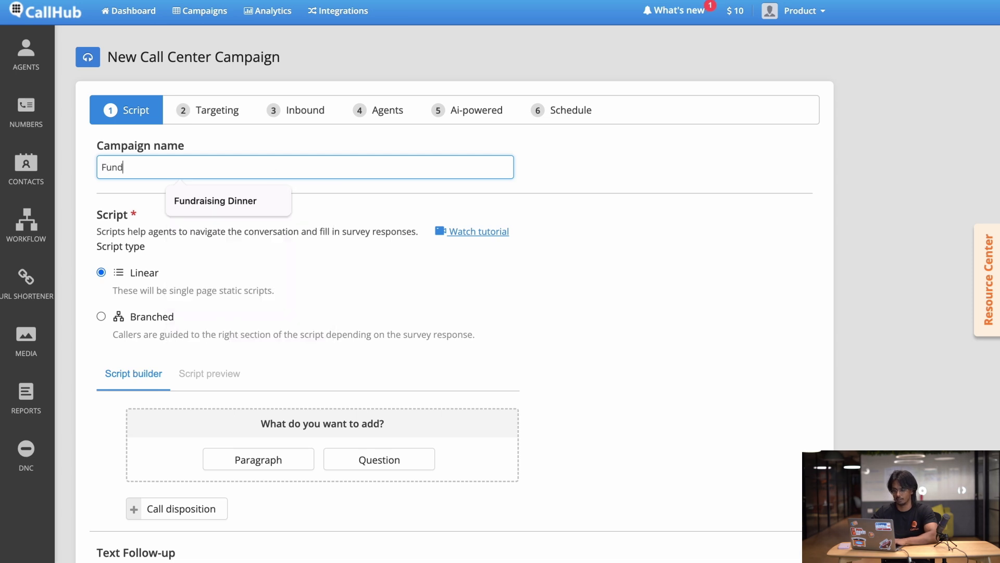
text(raising )
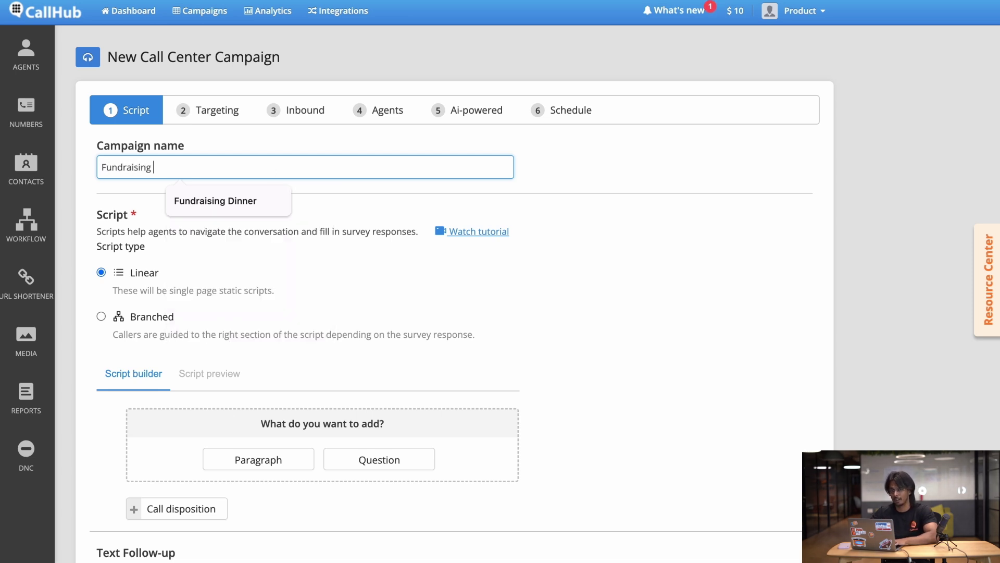
text(Dinner)
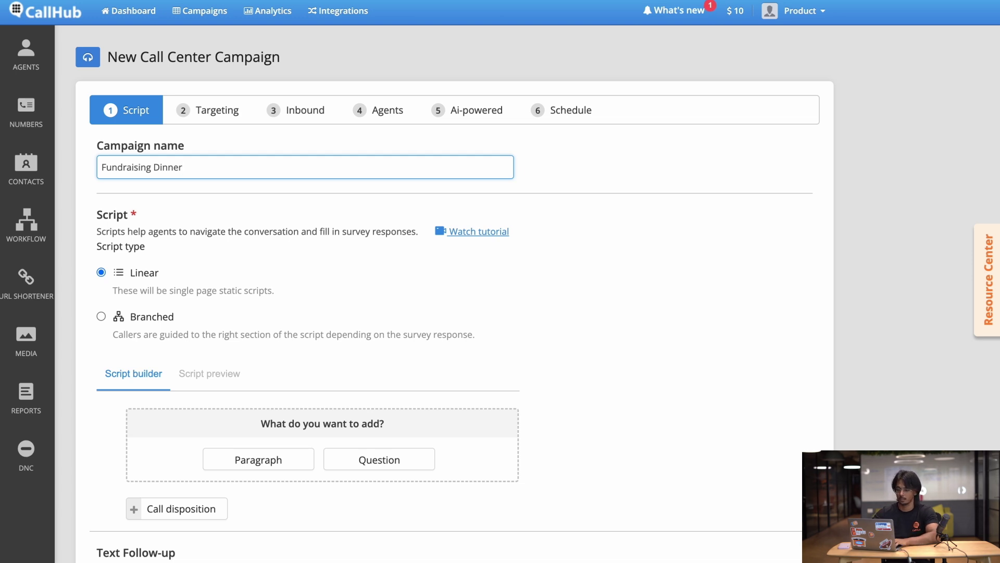
Step: Scroll down the setup form to reach the linear Script builder
scroll(243, 237, down, 1)
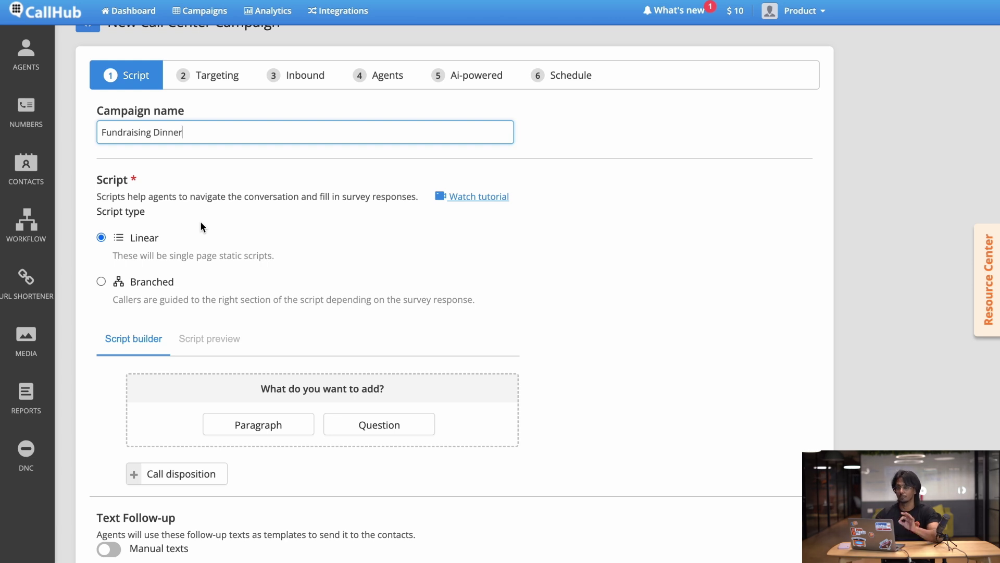
scroll(201, 222, down, 1)
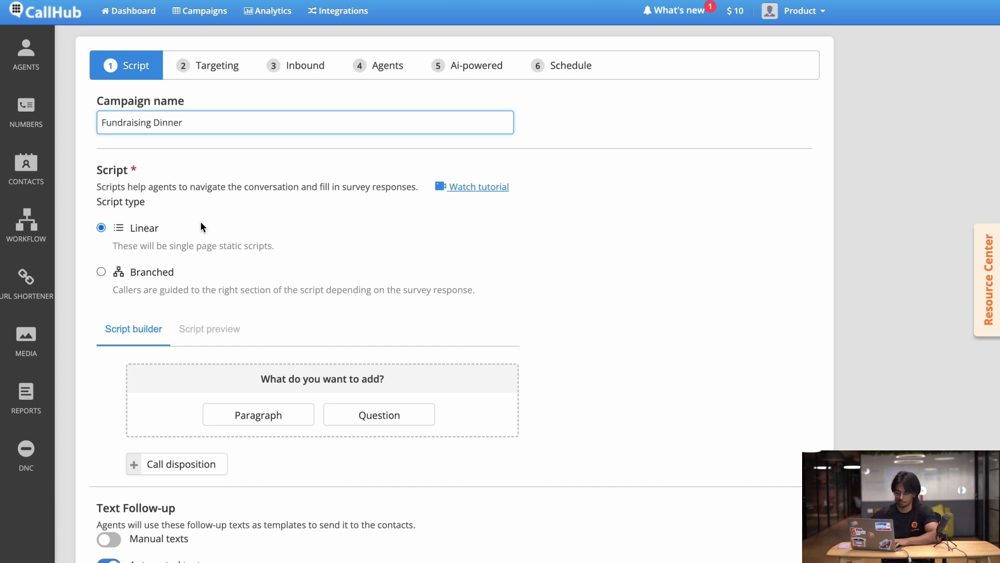
scroll(201, 226, down, 3)
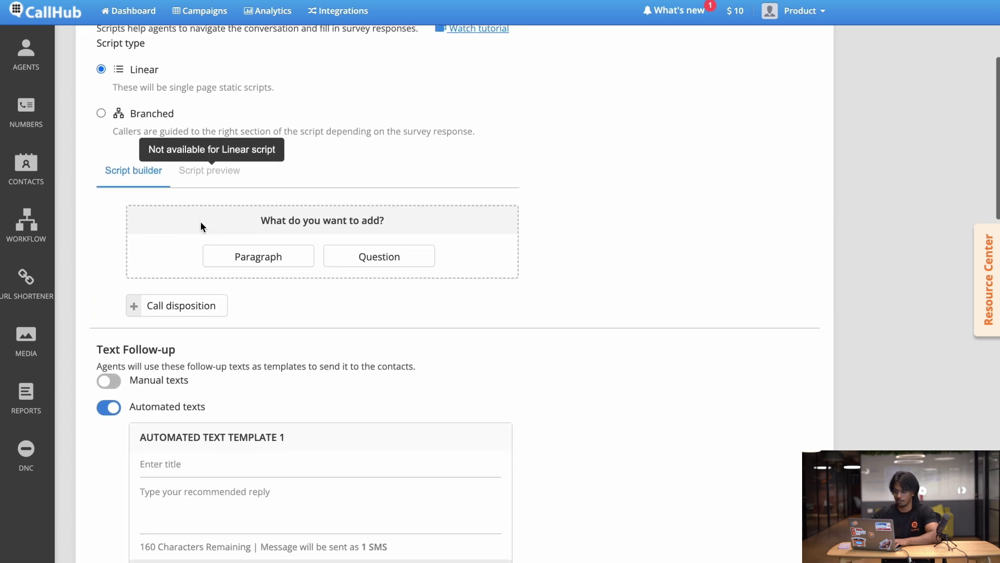
Step: Save a paragraph reading 'Hi, I'm calling from the Green Team and we're hosting a fundraising dinner on Friday!'
click(278, 260)
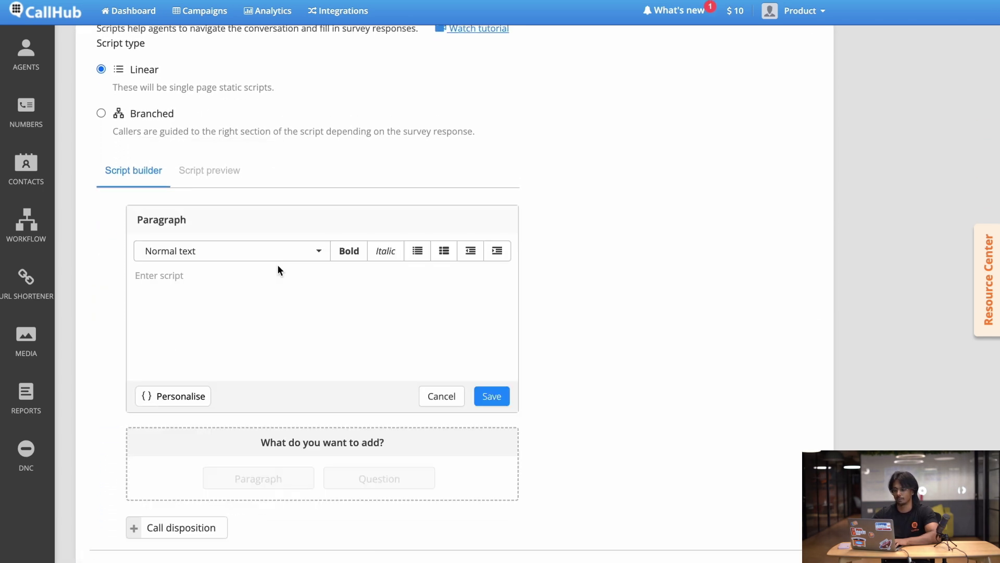
click(255, 281)
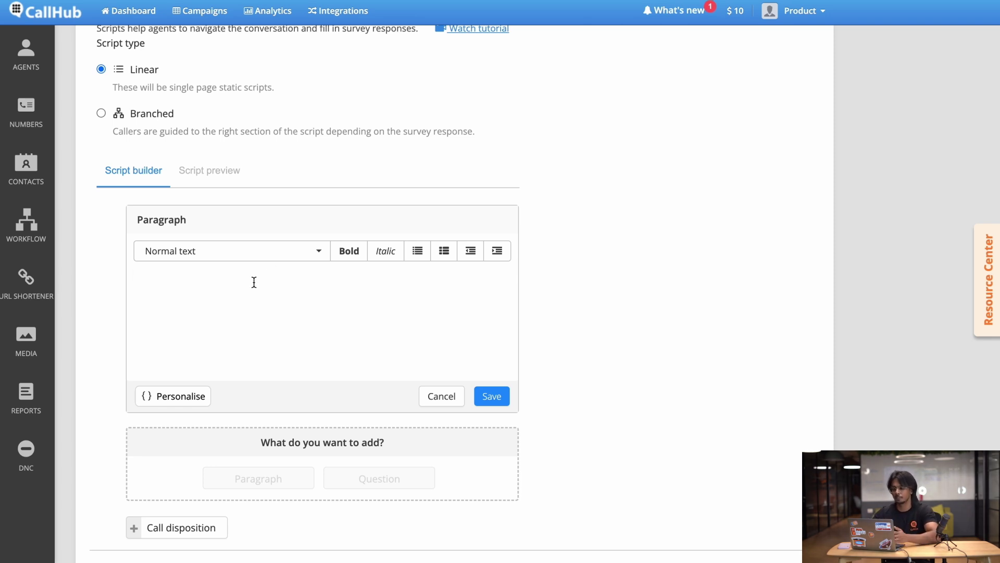
text(Hi, I)
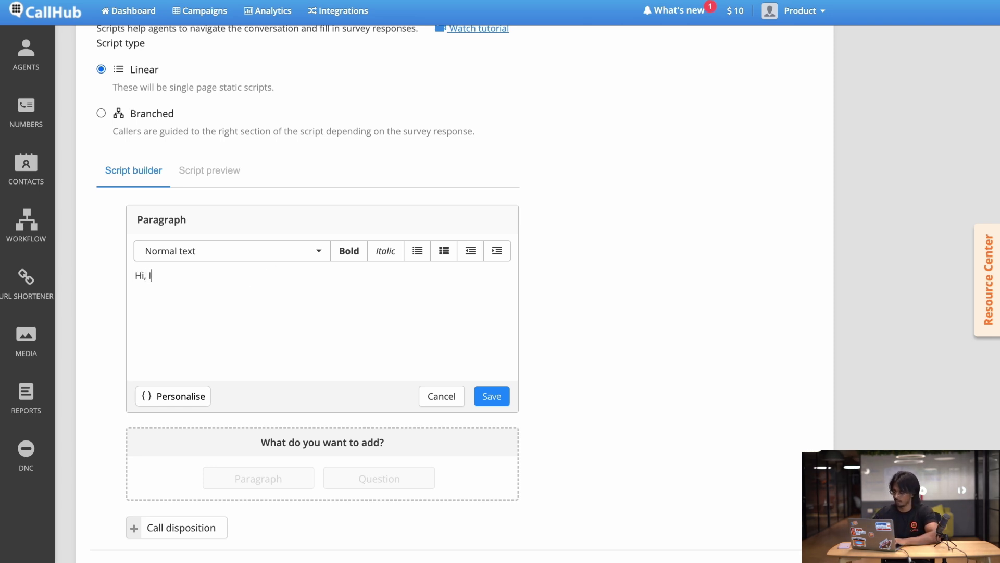
text('m calling from the Green Team and we're hosting a fundraising di)
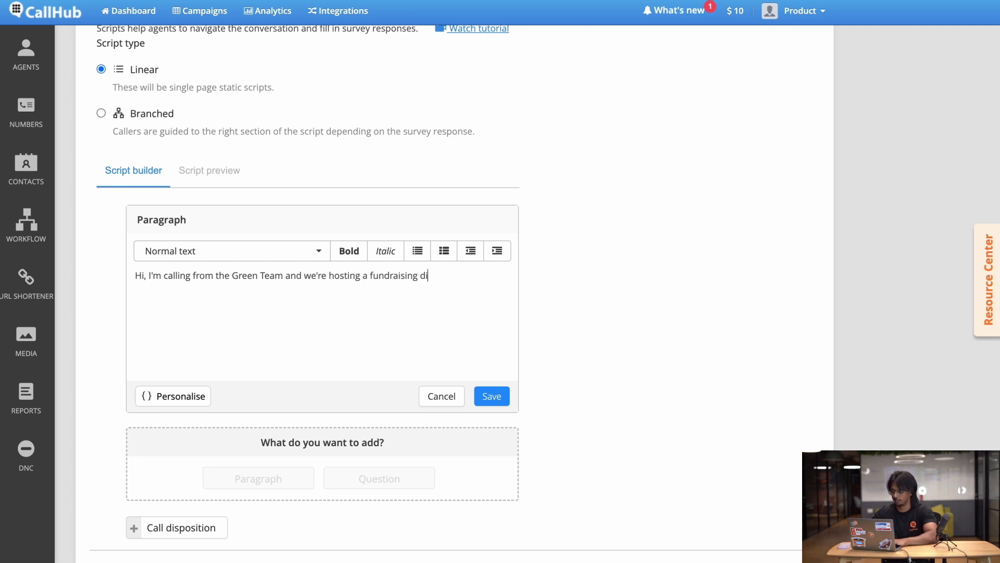
text(nner on Friday)
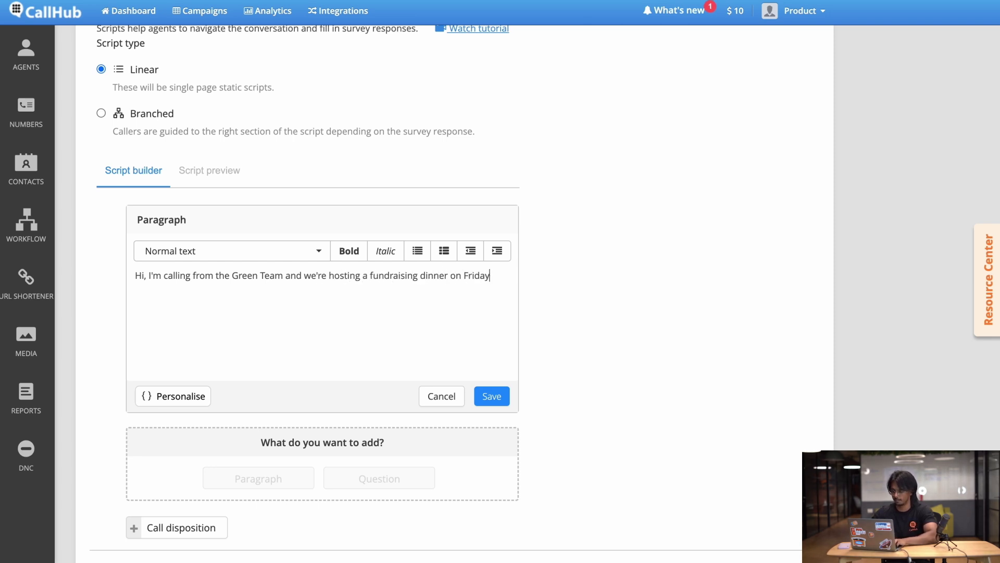
text(!)
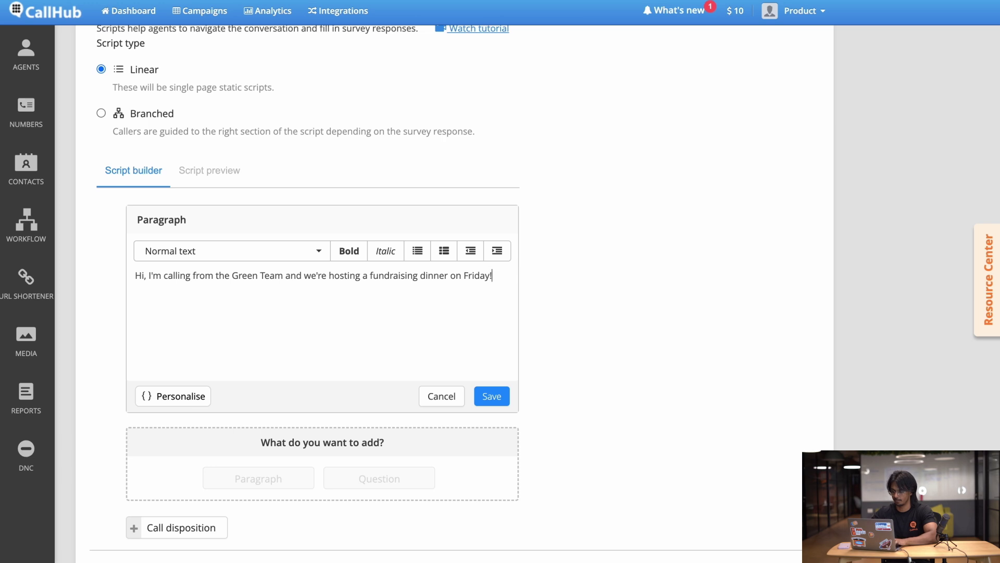
click(491, 397)
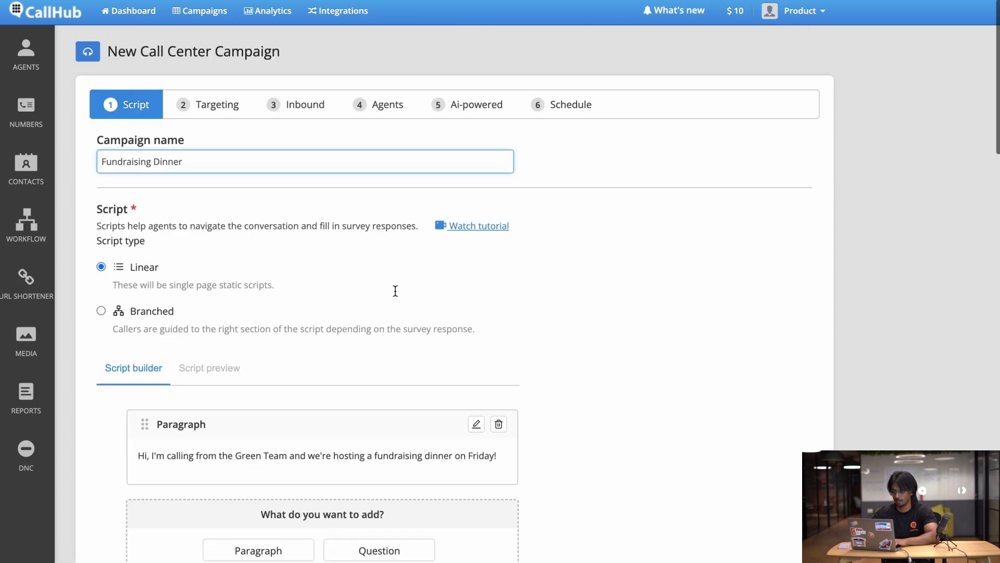
Step: Insert the First Name personalisation field right after 'Hi' in the paragraph and save
scroll(395, 291, down, 2)
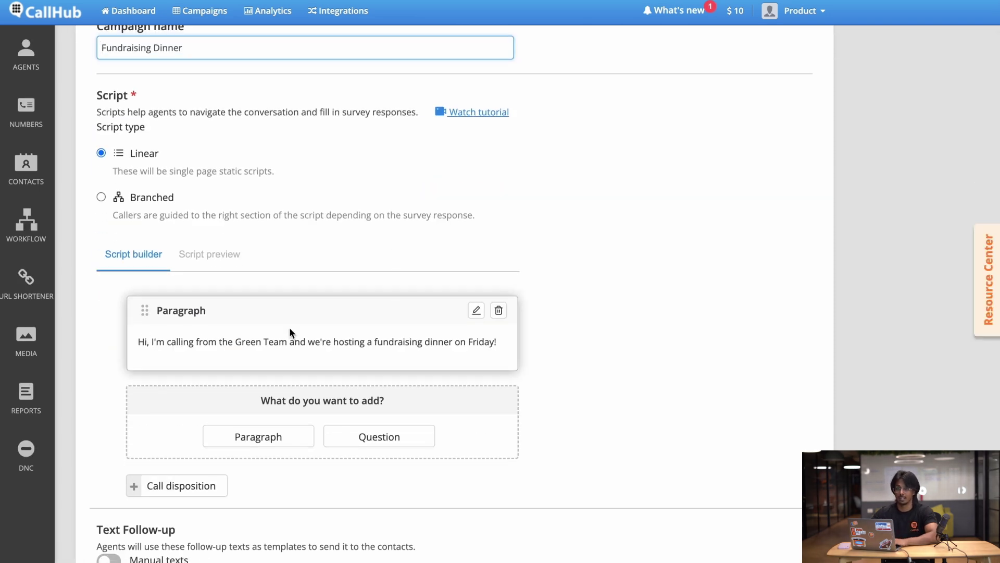
click(476, 310)
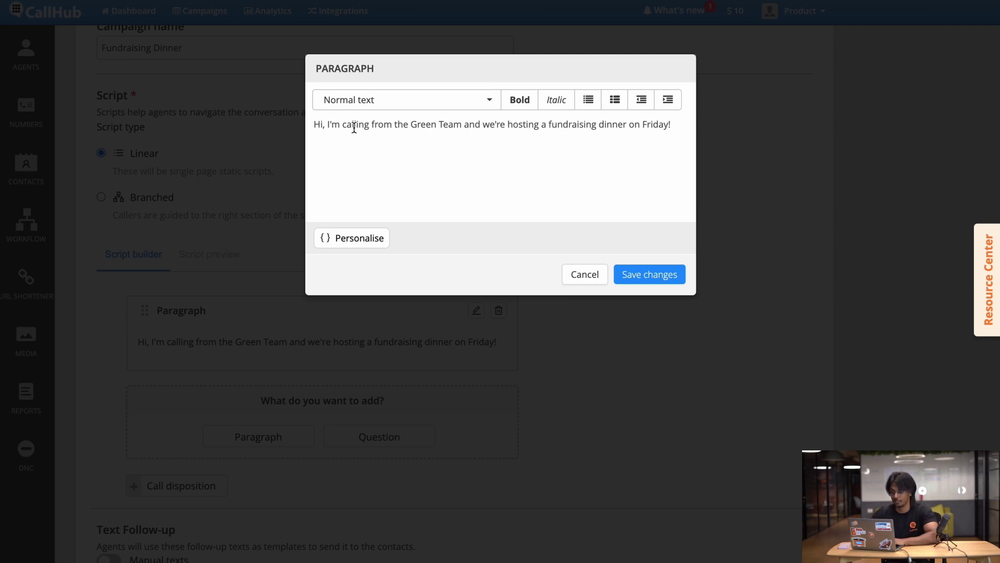
click(326, 128)
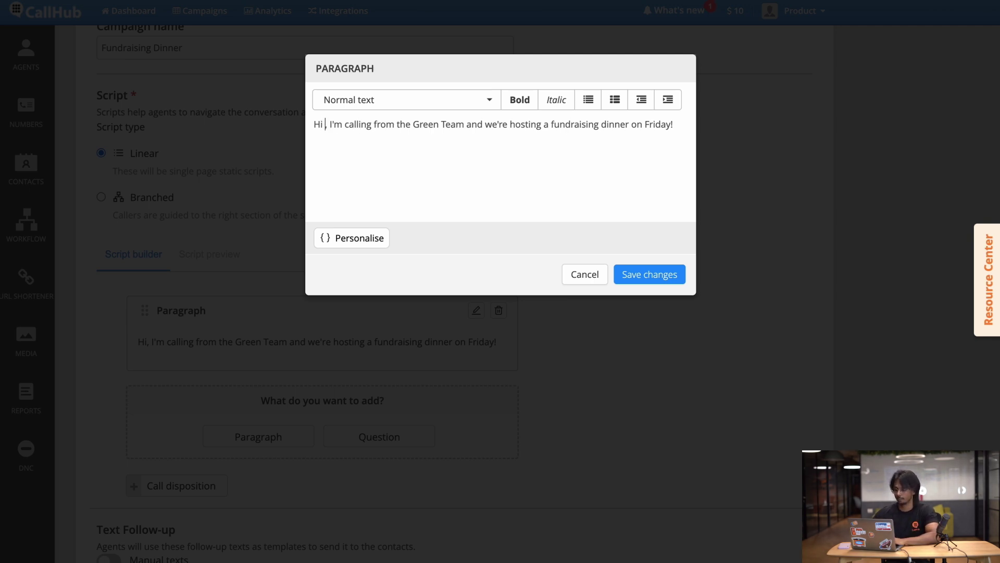
click(358, 249)
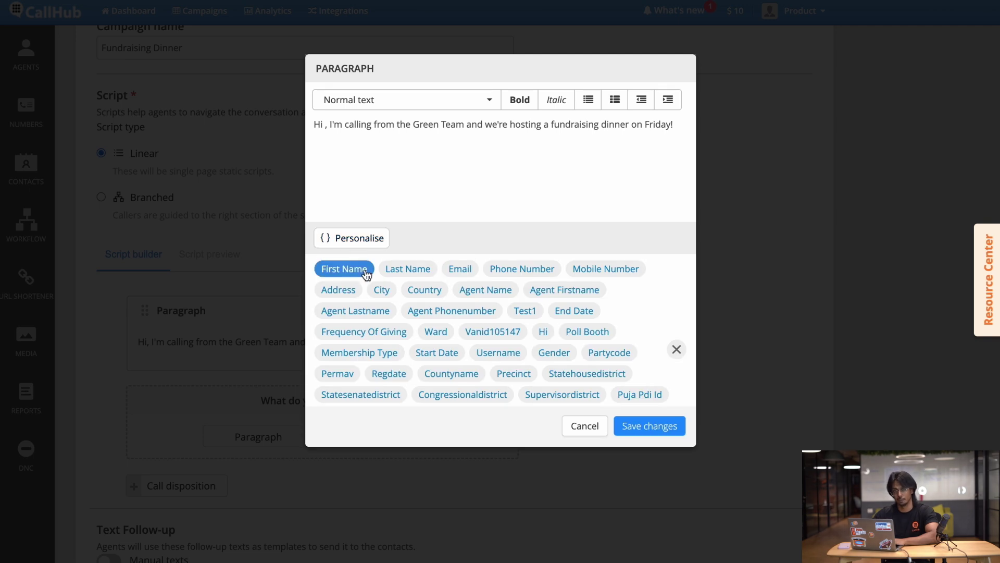
click(343, 269)
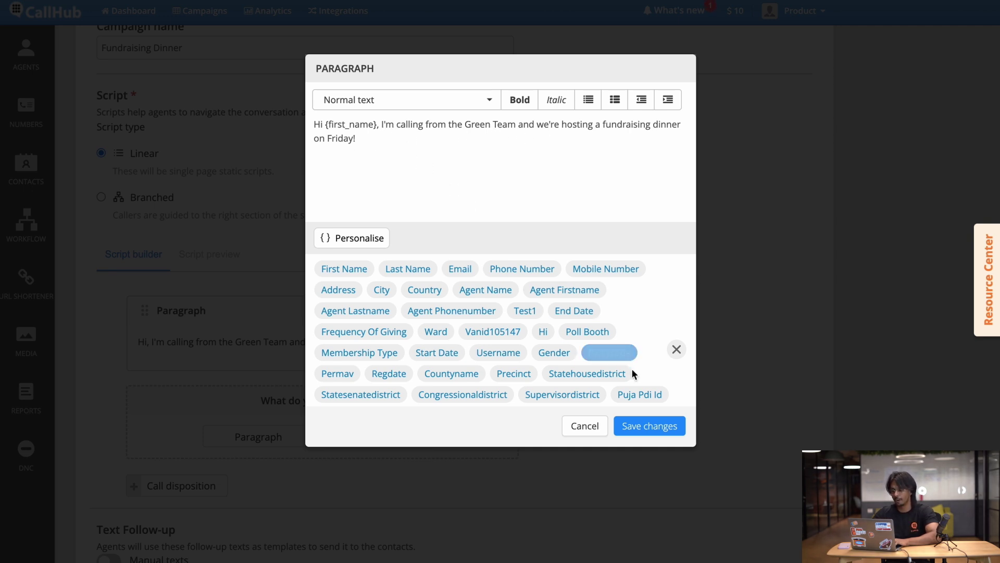
click(645, 431)
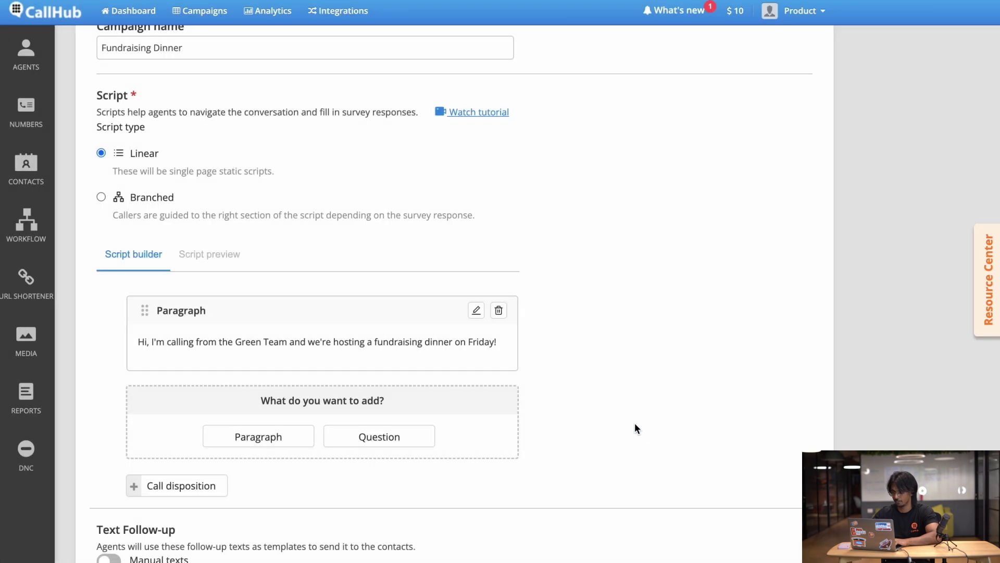
Step: Add a Multi Choice question asking 'Do you think you will be able to attend?'
scroll(545, 353, down, 4)
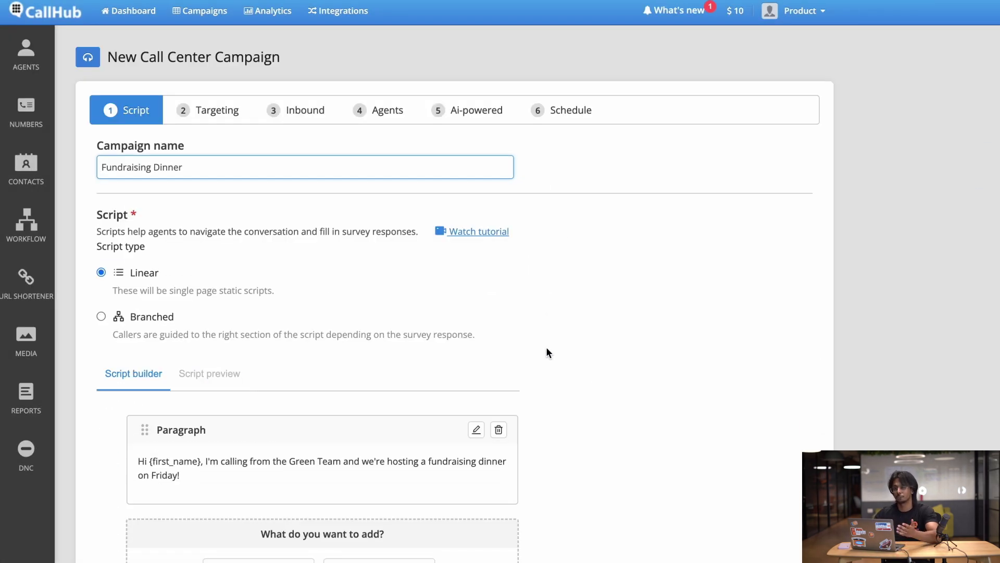
scroll(500, 348, down, 3)
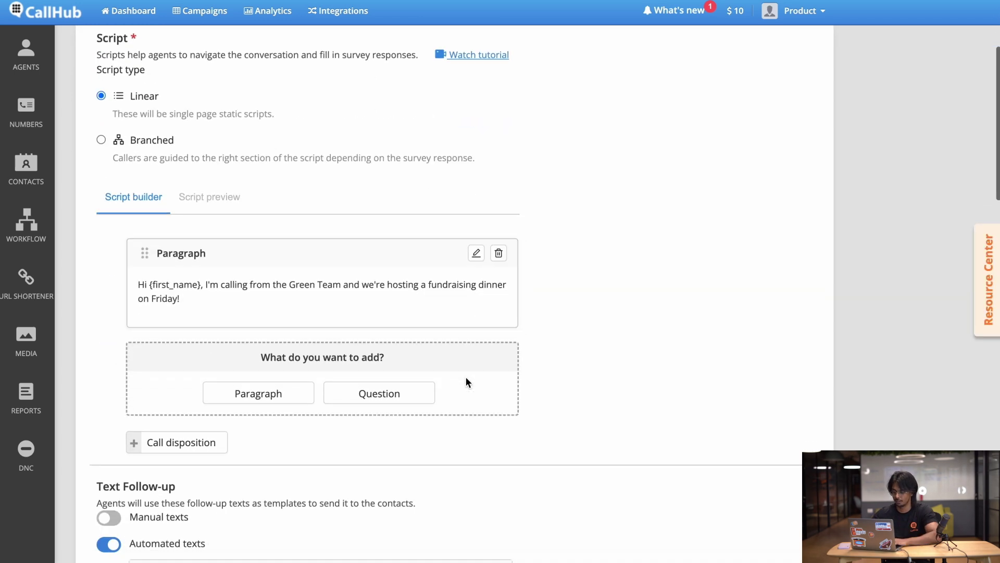
scroll(330, 405, down, 1)
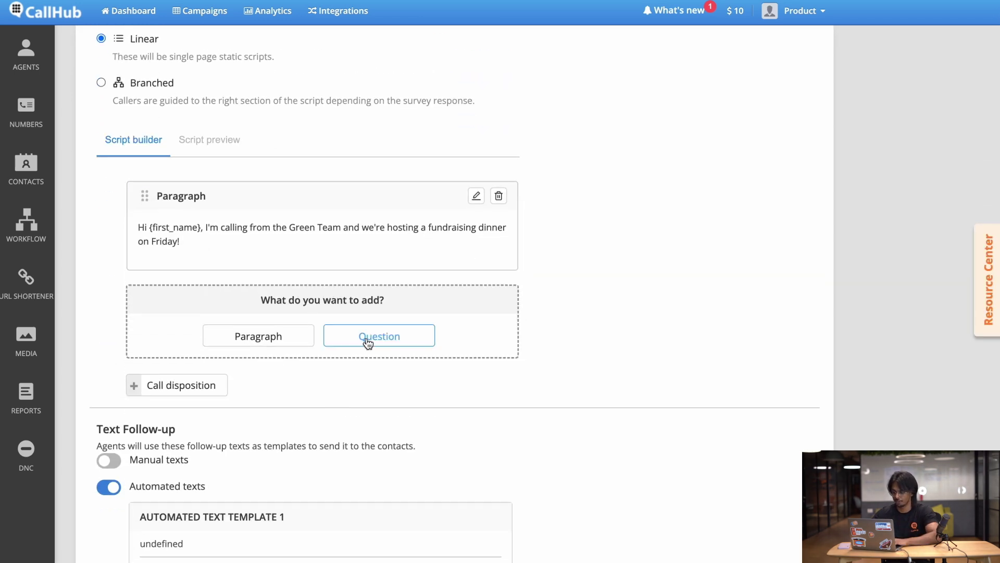
click(368, 340)
scroll(365, 344, down, 2)
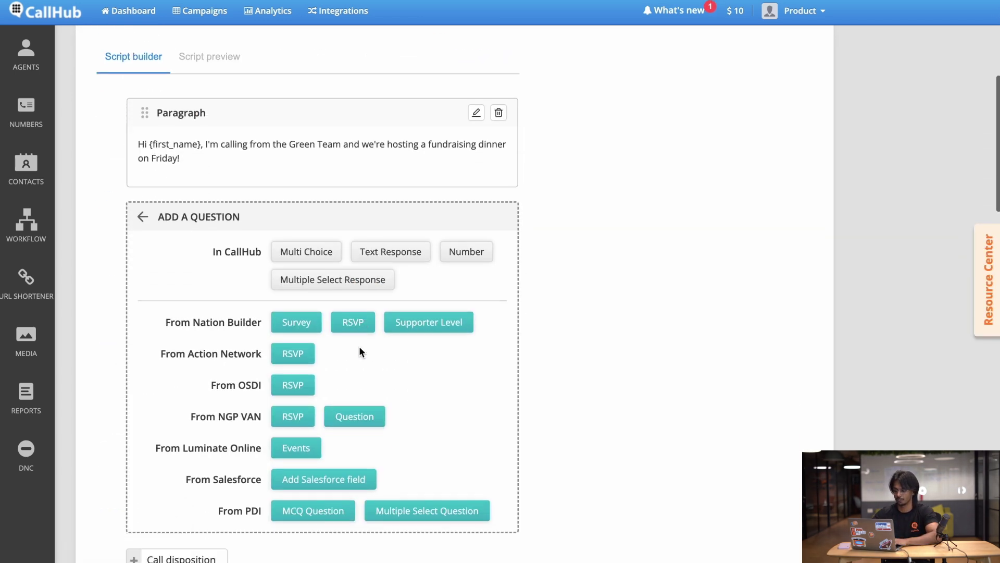
click(327, 209)
click(380, 130)
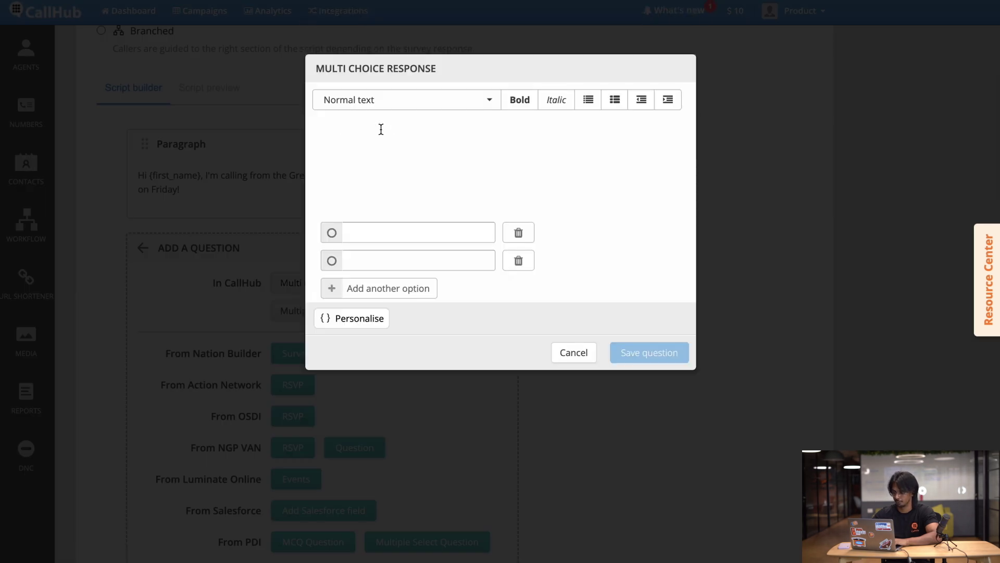
text(Do y)
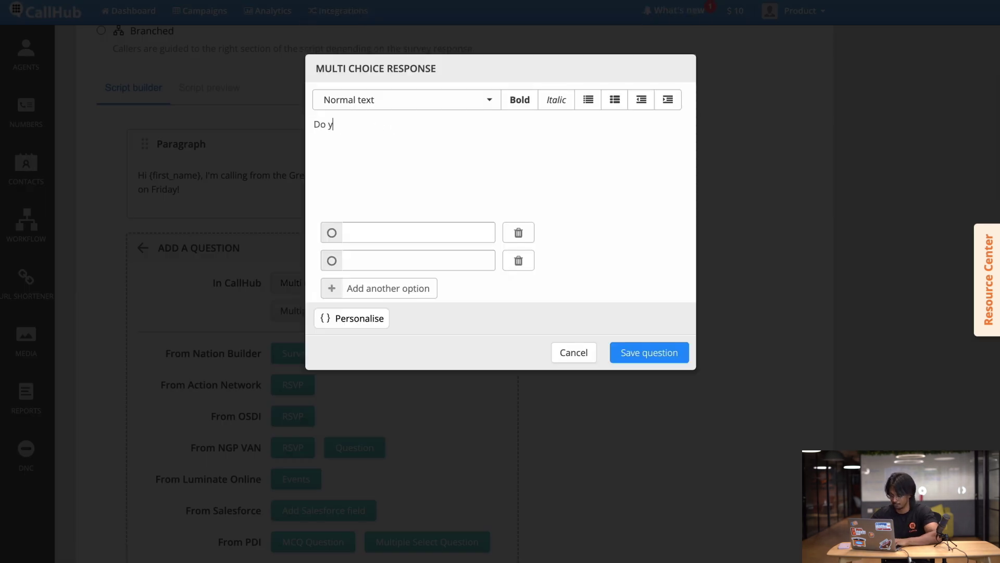
text(ou think you wi)
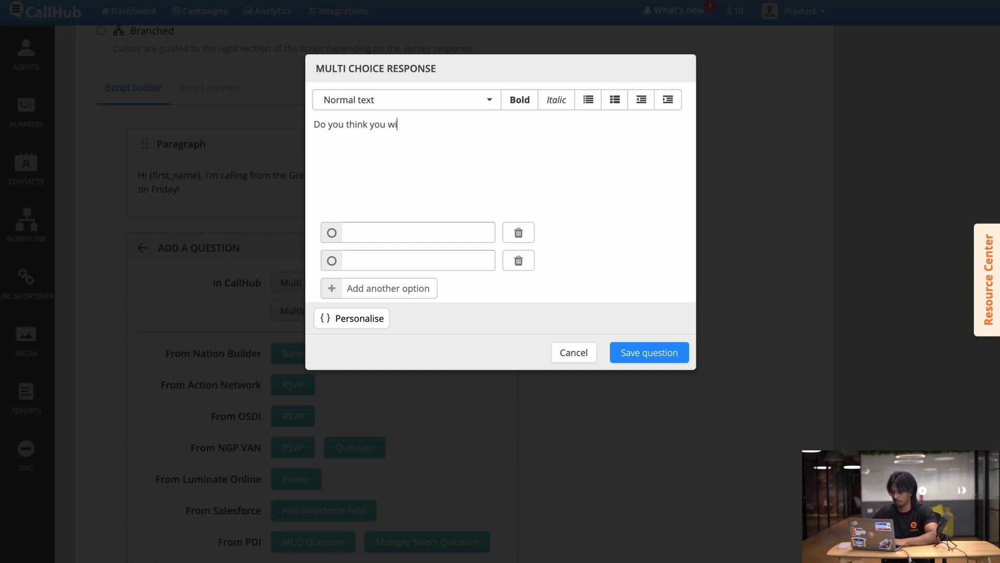
text(ll be able to )
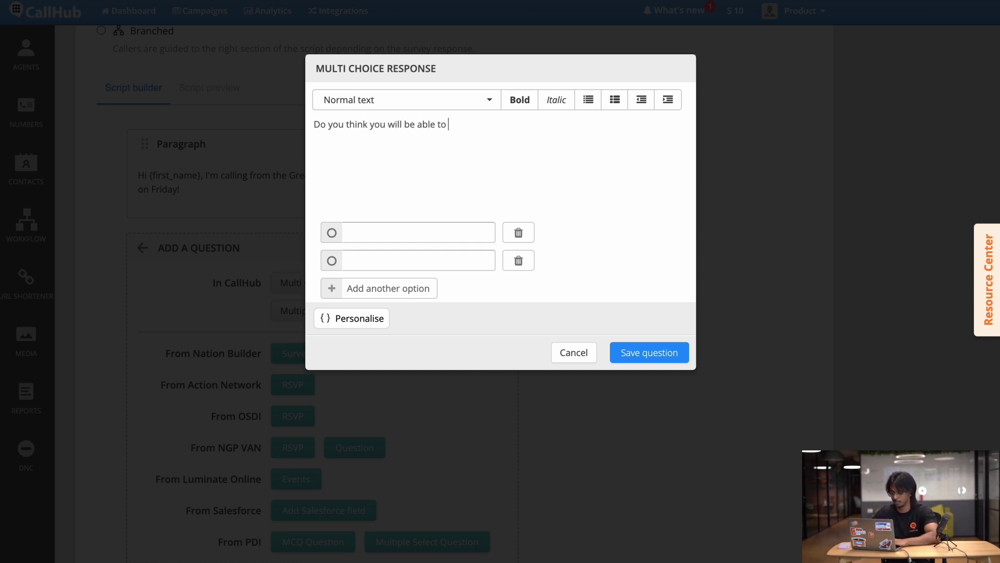
text(attend?)
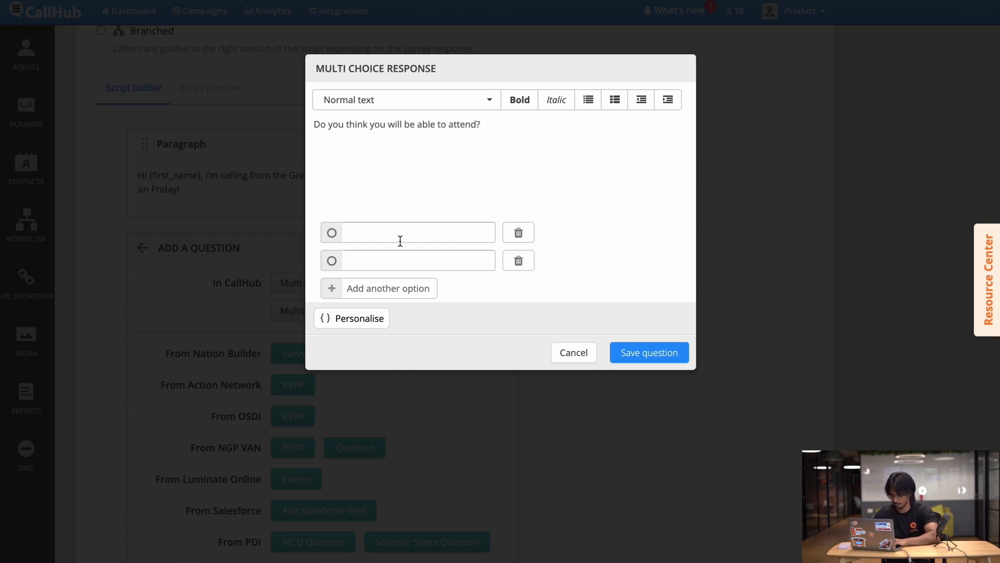
Step: Give the question Yes and No answer options and save it
click(399, 239)
text(Yes)
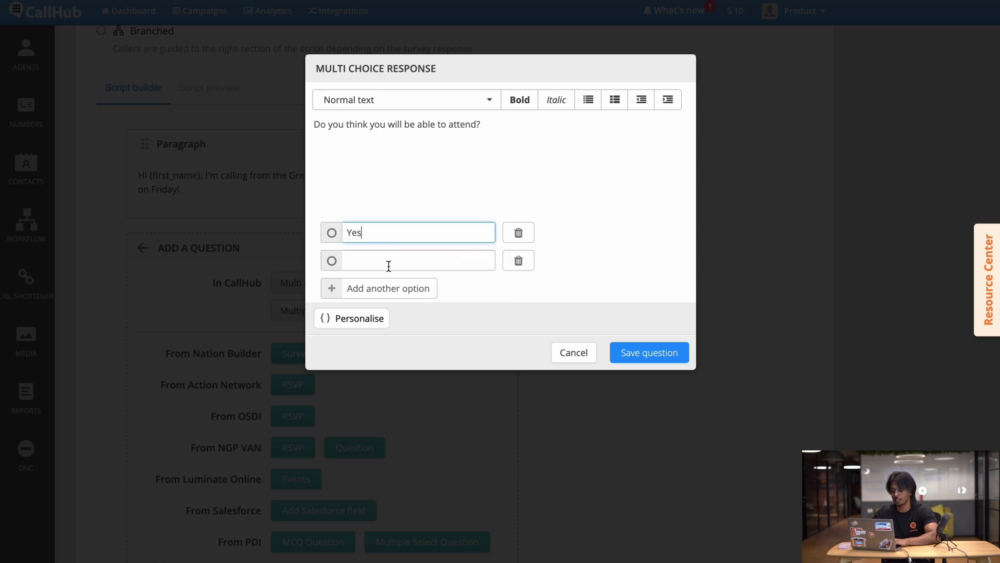
click(389, 267)
text(No)
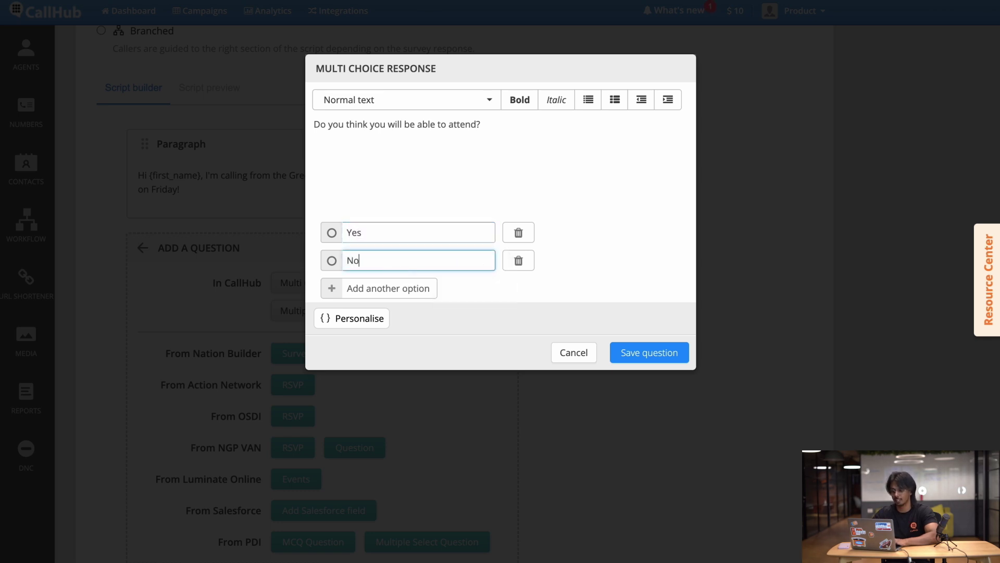
click(664, 355)
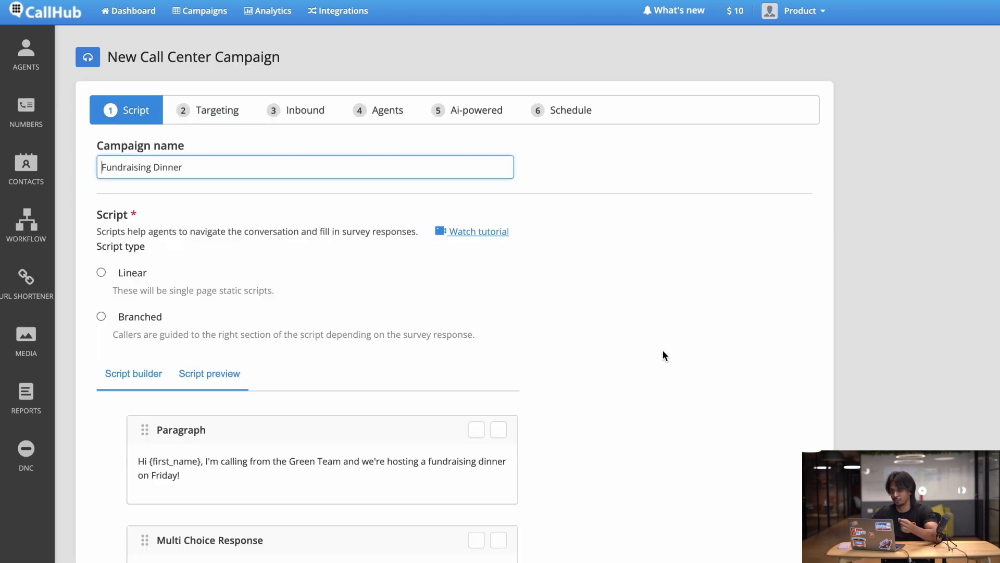
scroll(662, 354, down, 2)
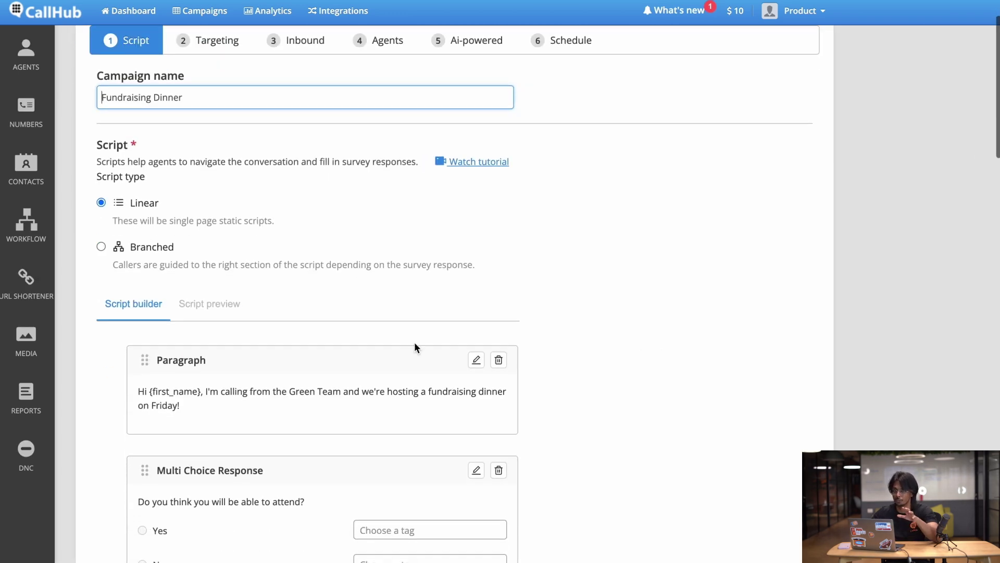
scroll(415, 344, down, 2)
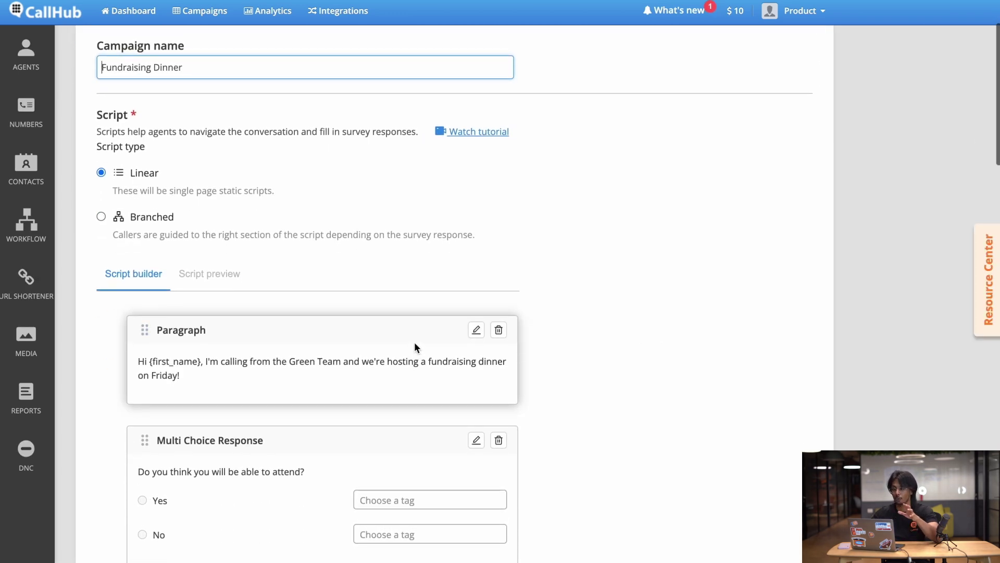
scroll(415, 346, down, 5)
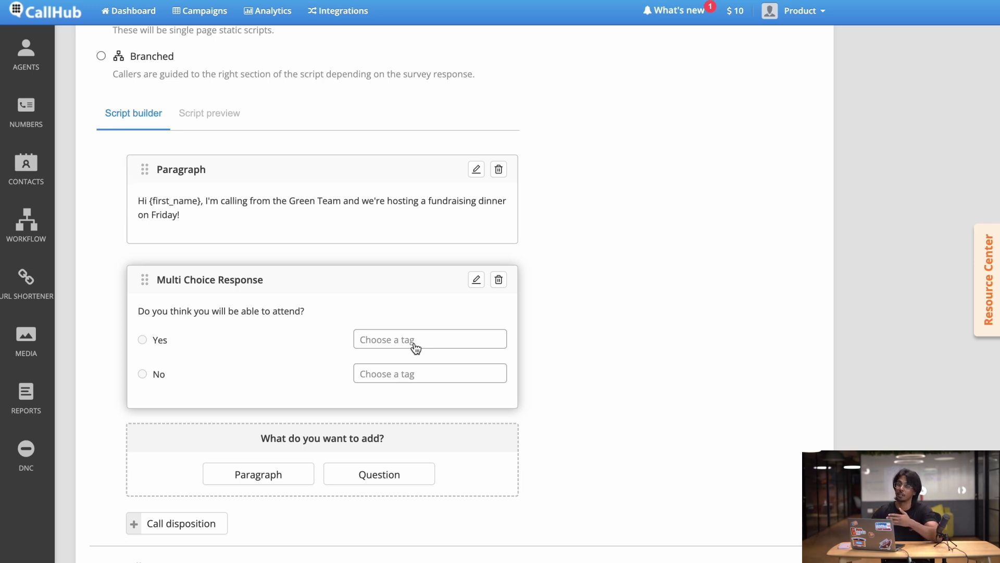
scroll(415, 347, down, 4)
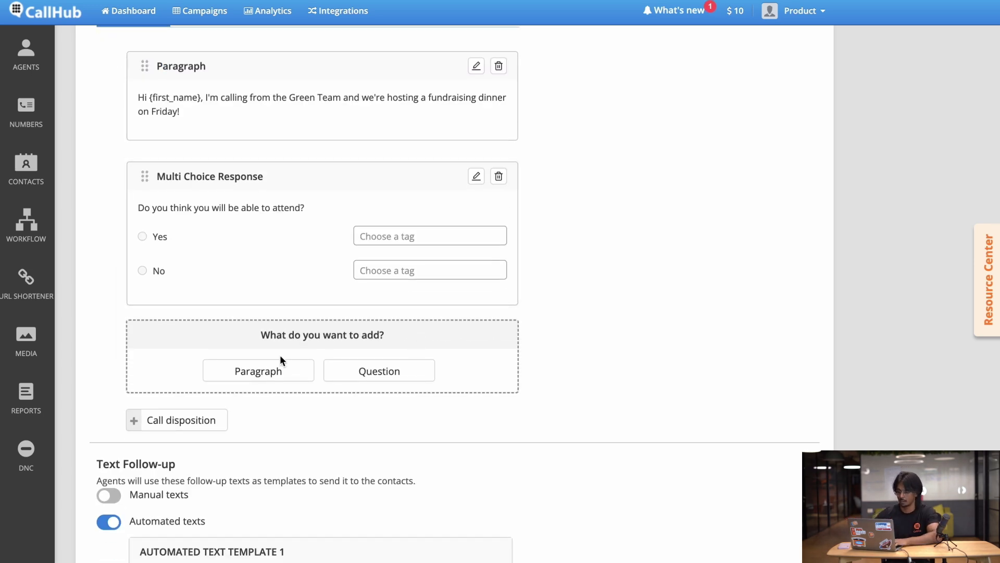
Step: Add a paragraph below the question reading 'Thank you for your time! Have a nice day!' and save
click(272, 376)
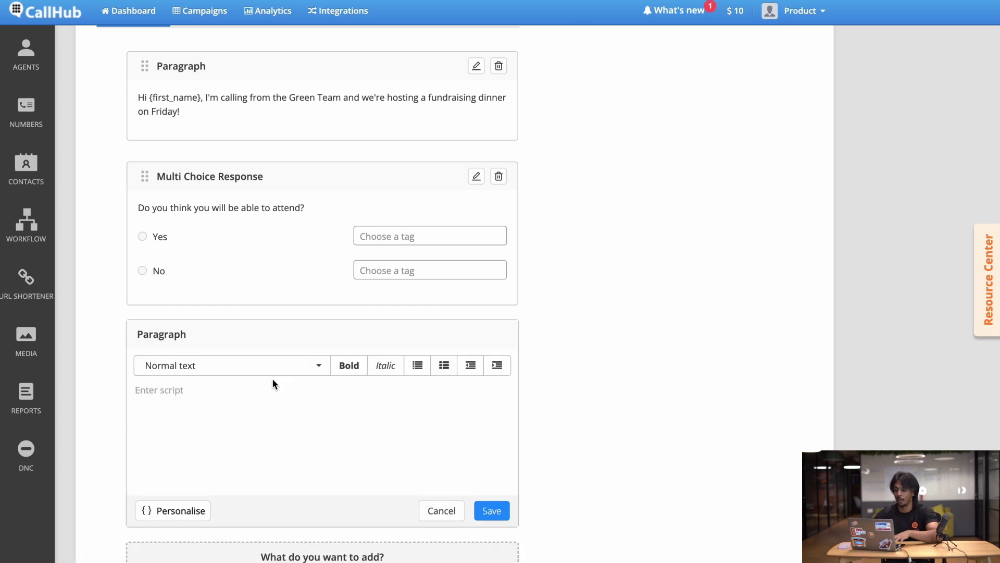
click(253, 427)
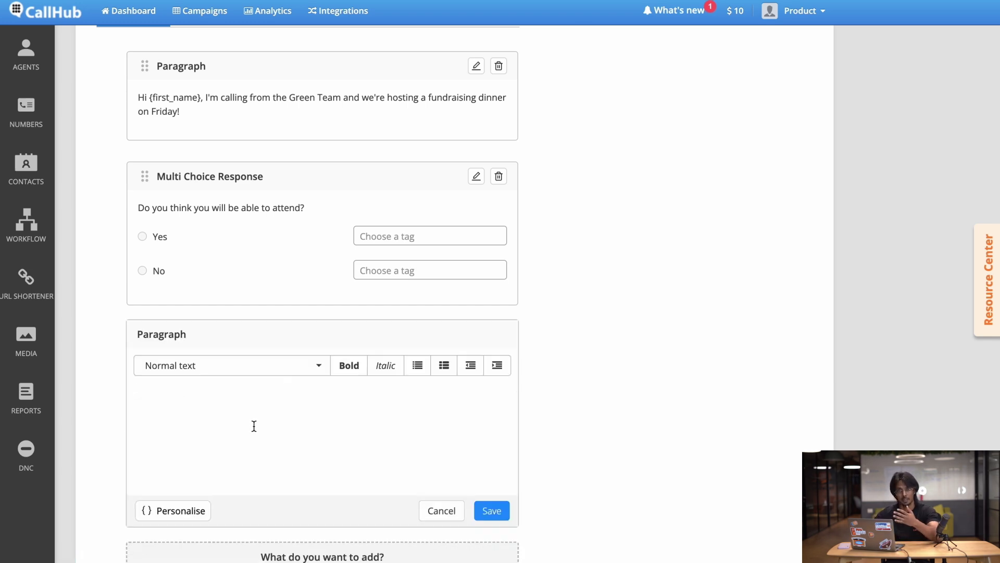
text(Thank you for your time! Have a nice day!)
click(497, 510)
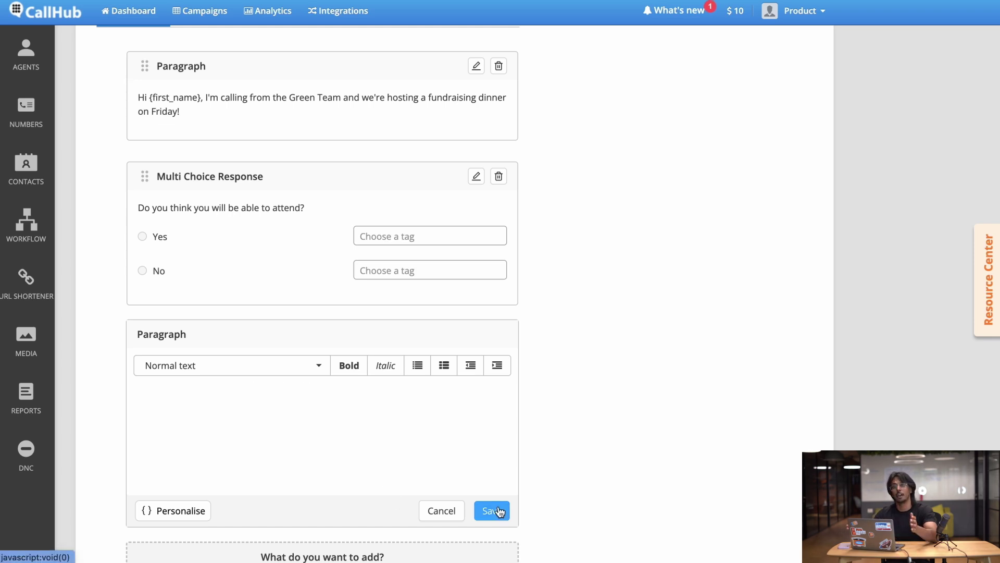
scroll(499, 512, down, 2)
scroll(499, 512, down, 1)
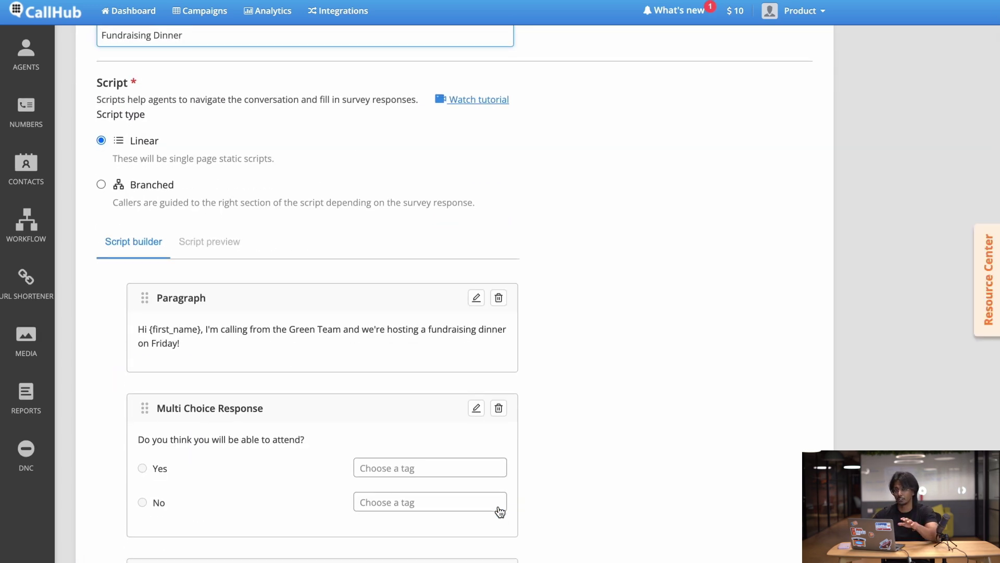
scroll(500, 511, down, 2)
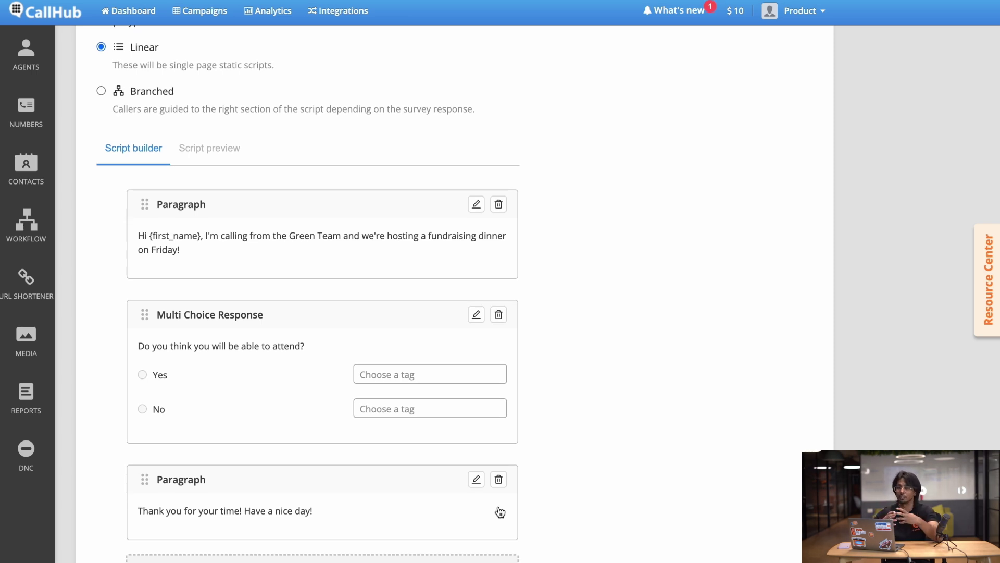
scroll(500, 512, down, 2)
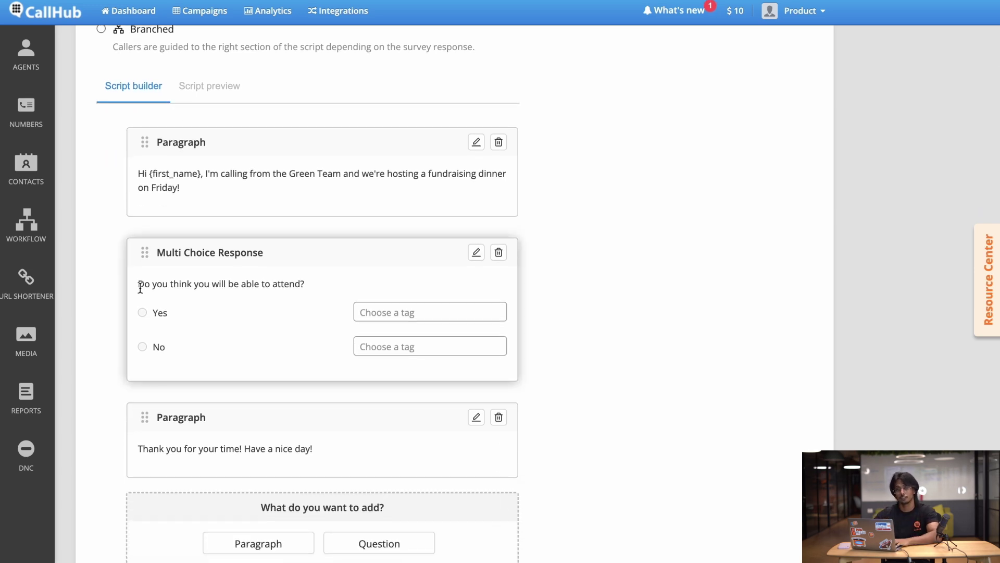
drag(139, 284, 320, 293)
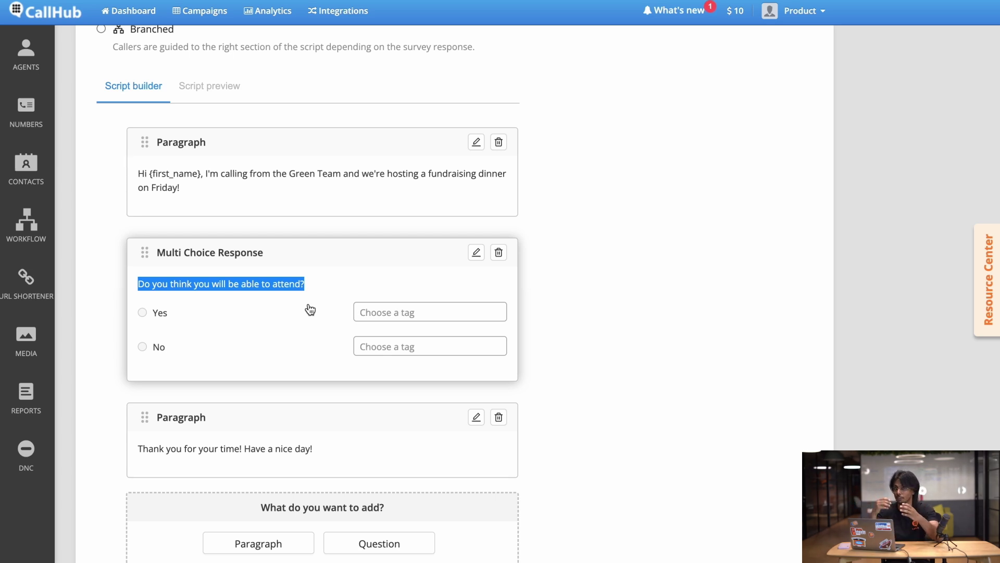
scroll(310, 310, down, 1)
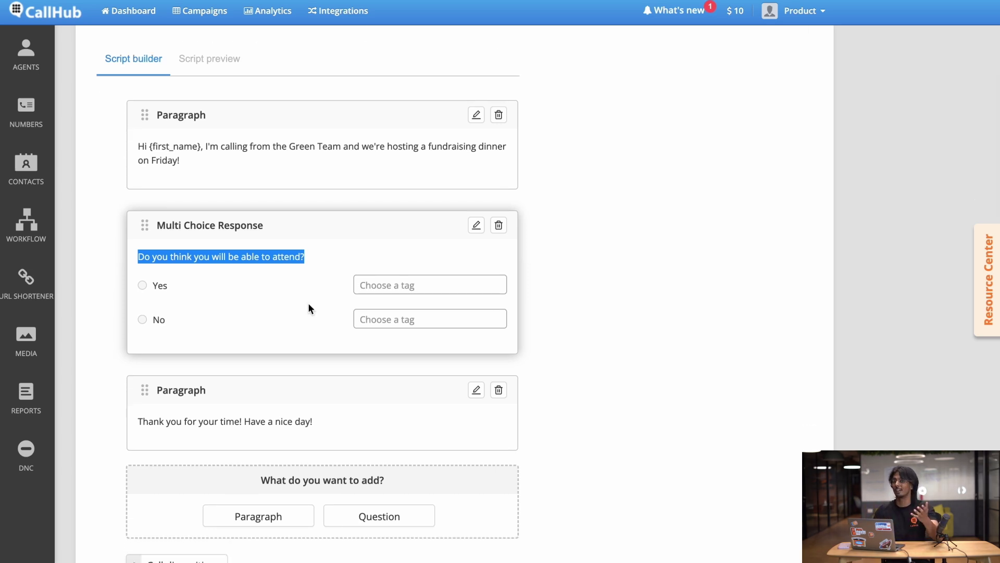
scroll(308, 304, down, 4)
scroll(308, 304, up, 3)
scroll(308, 308, down, 2)
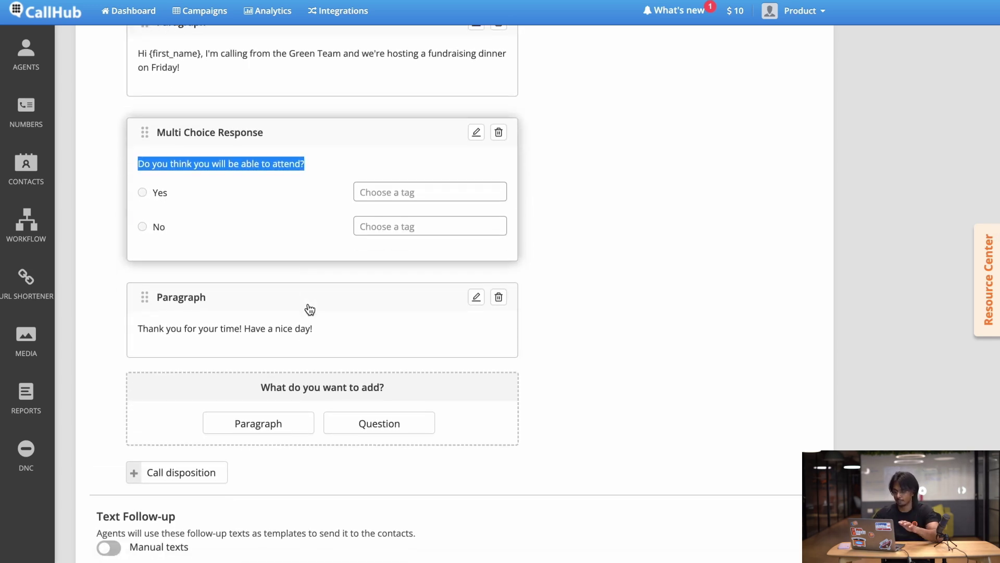
scroll(309, 309, down, 10)
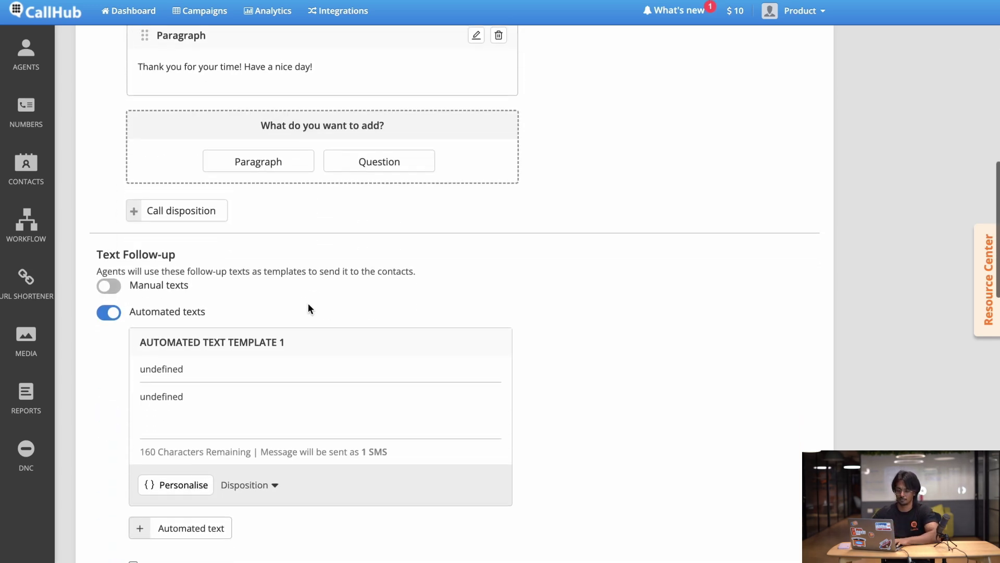
scroll(308, 308, down, 1)
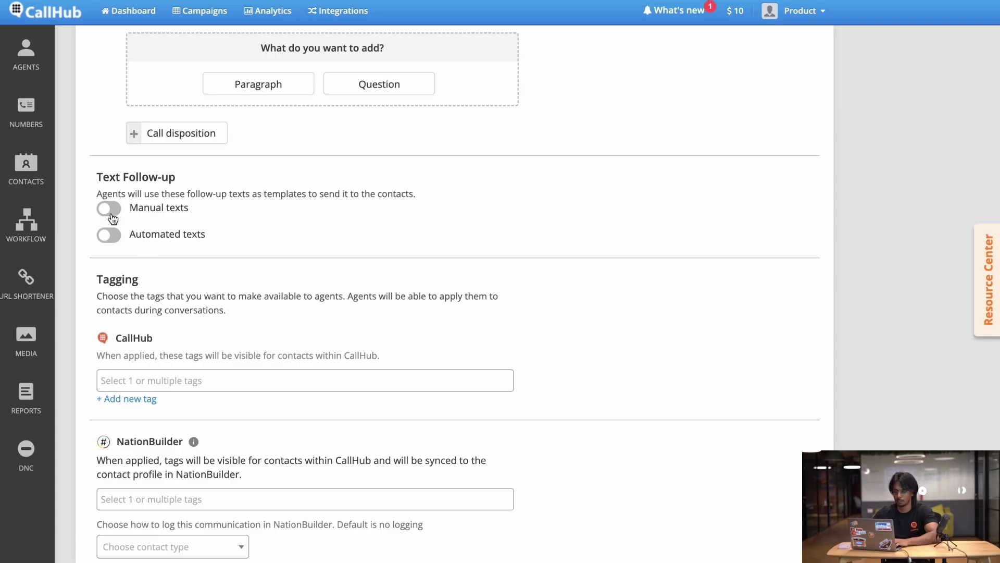
Step: Turn on Automated texts and name the template 'attending follow-up'
scroll(113, 218, down, 1)
click(110, 217)
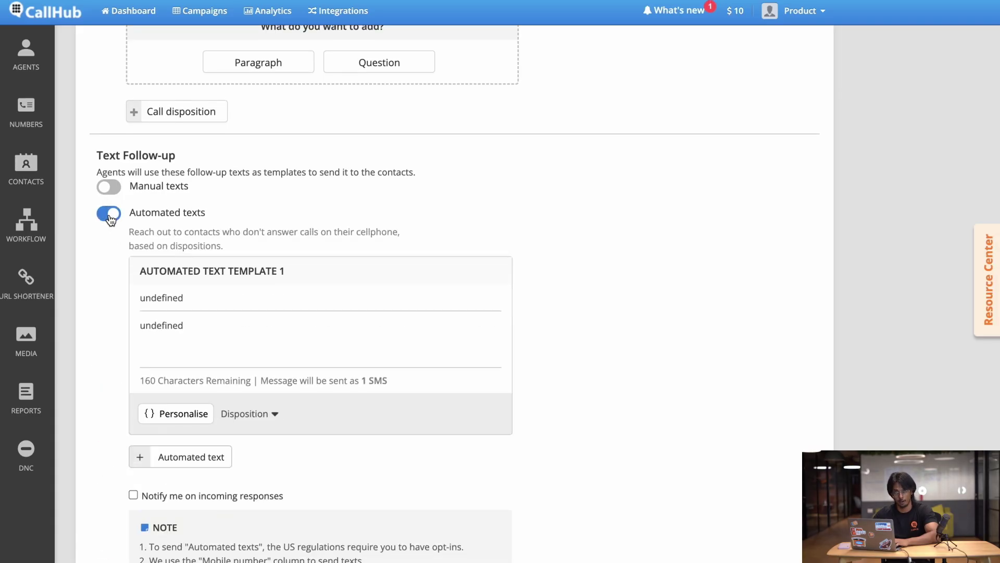
double_click(192, 301)
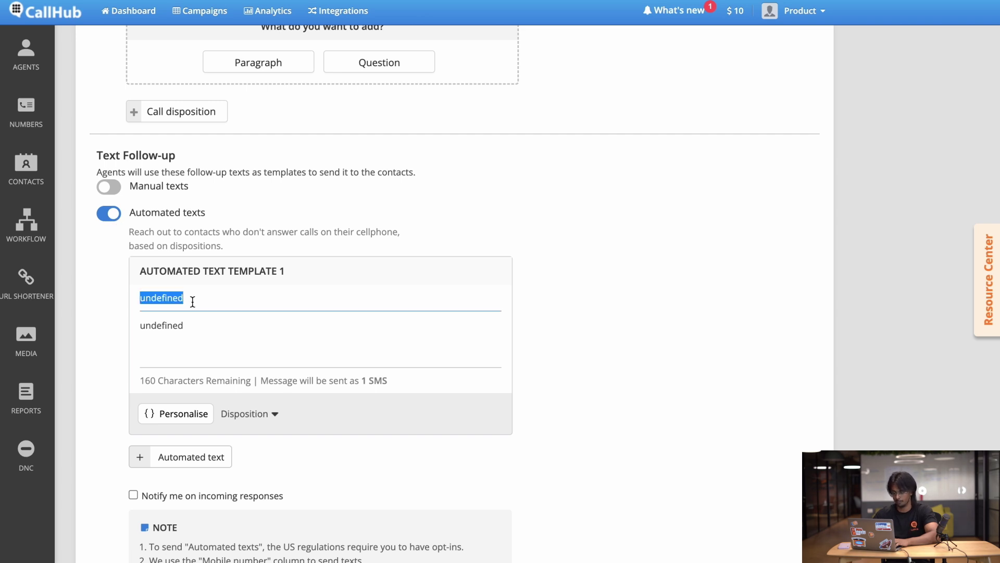
text(a)
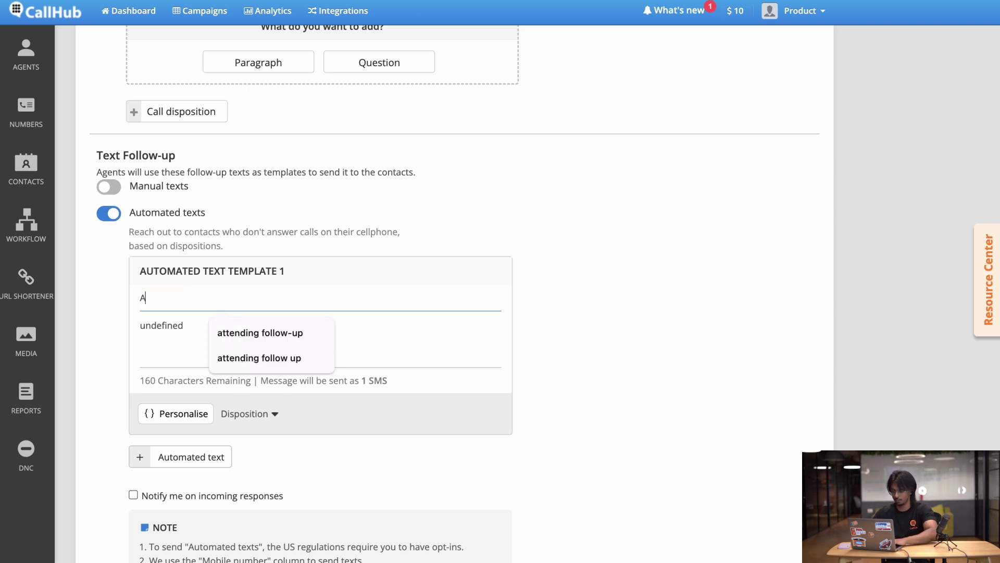
key(Down)
key(Return)
Step: Write the template message 'Location: City Hall' and 'Time: 8PM' on two lines
click(186, 332)
double_click(193, 325)
text(Location)
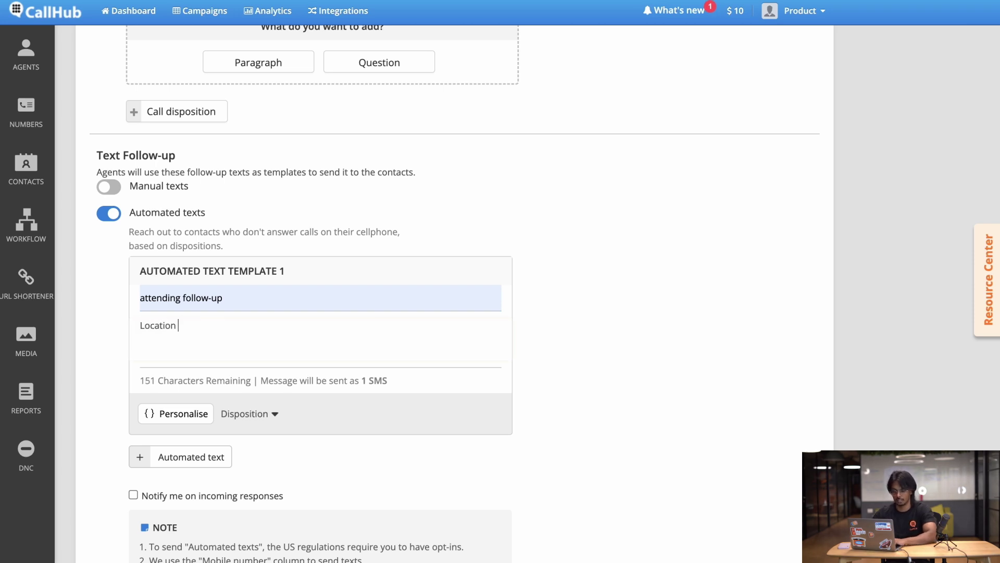
key(BackSpace)
text(: City Hall)
key(Return)
text(Time: 8PM)
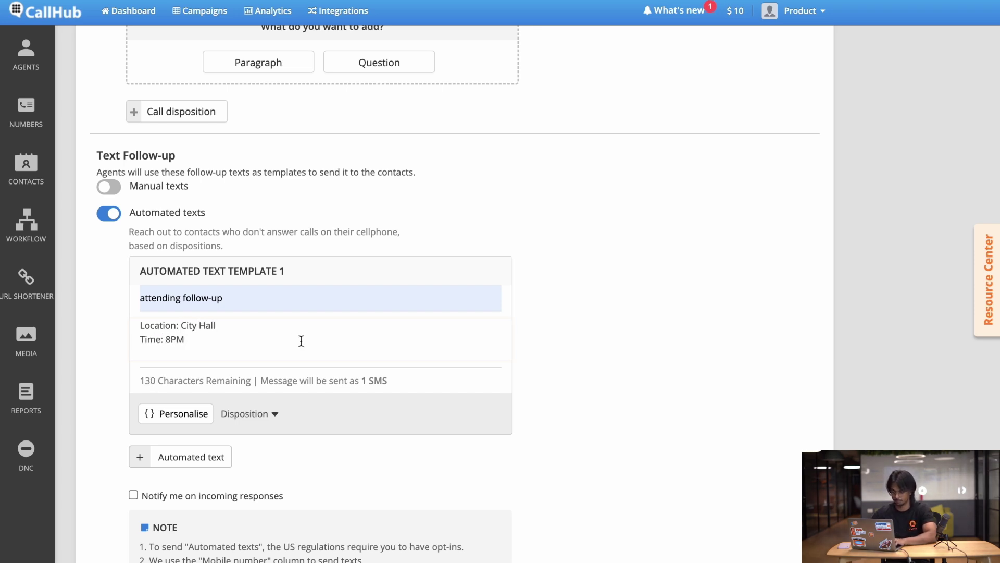
Step: Send the template on the Meaningful interaction disposition
scroll(166, 396, down, 1)
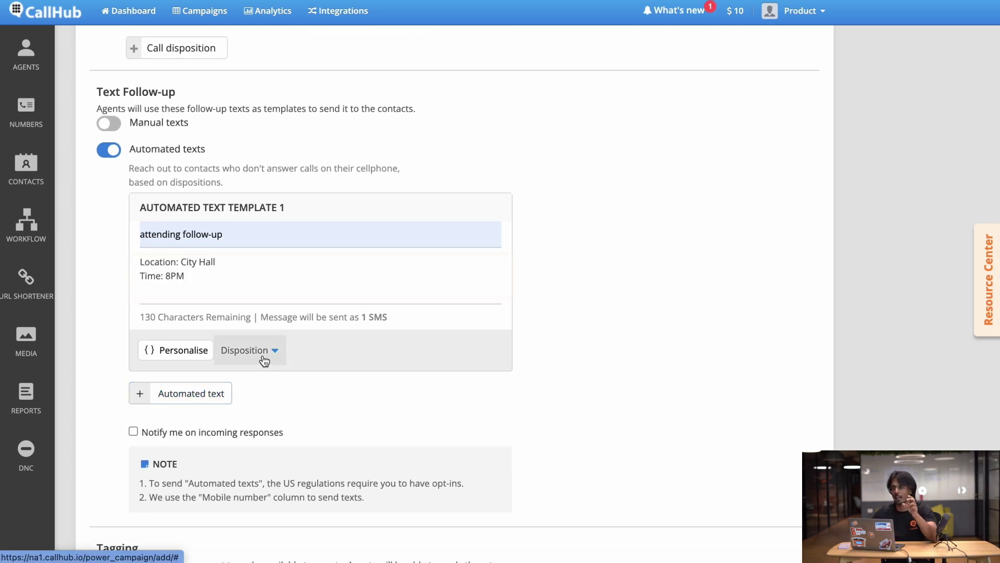
scroll(264, 360, down, 1)
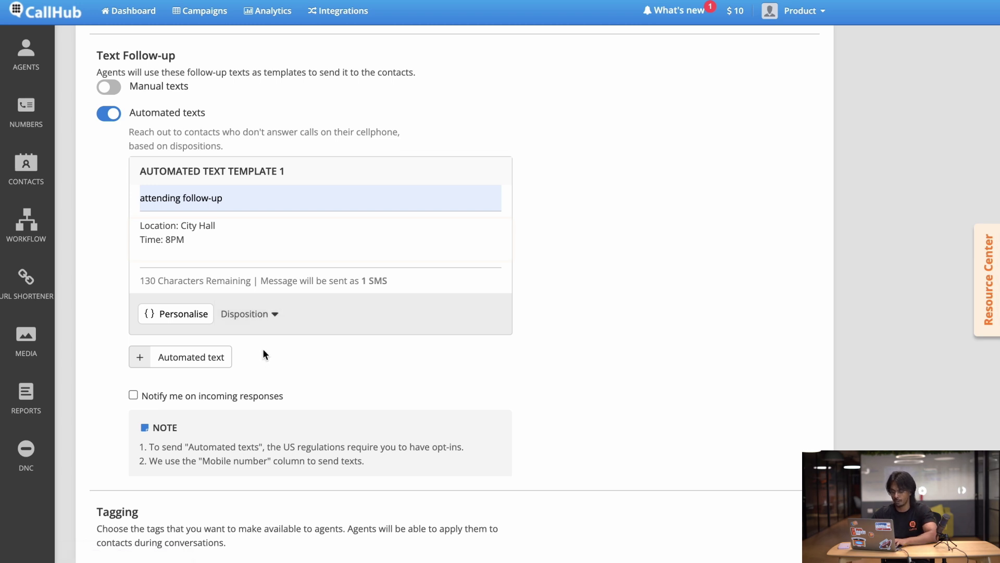
click(265, 315)
scroll(268, 404, down, 1)
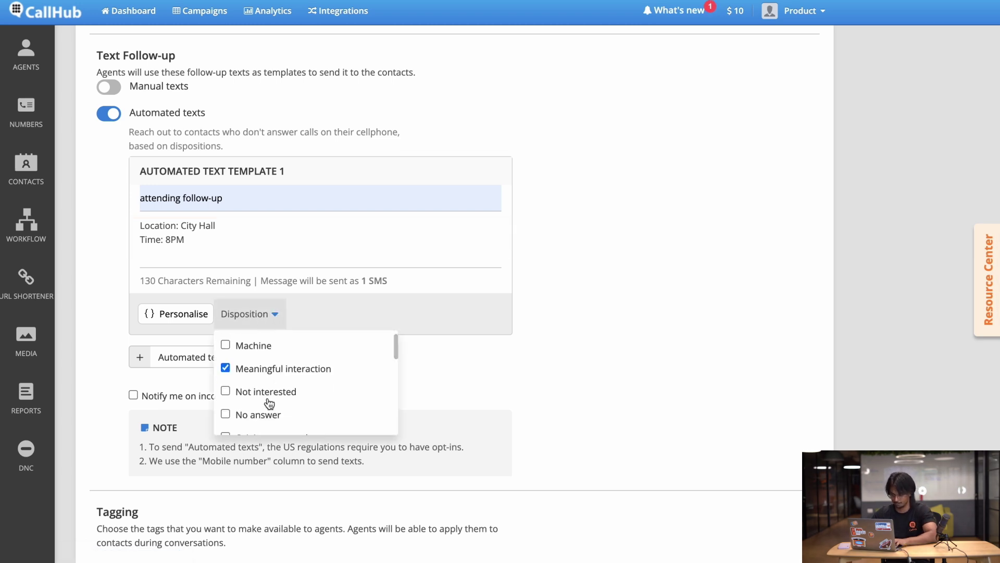
click(229, 370)
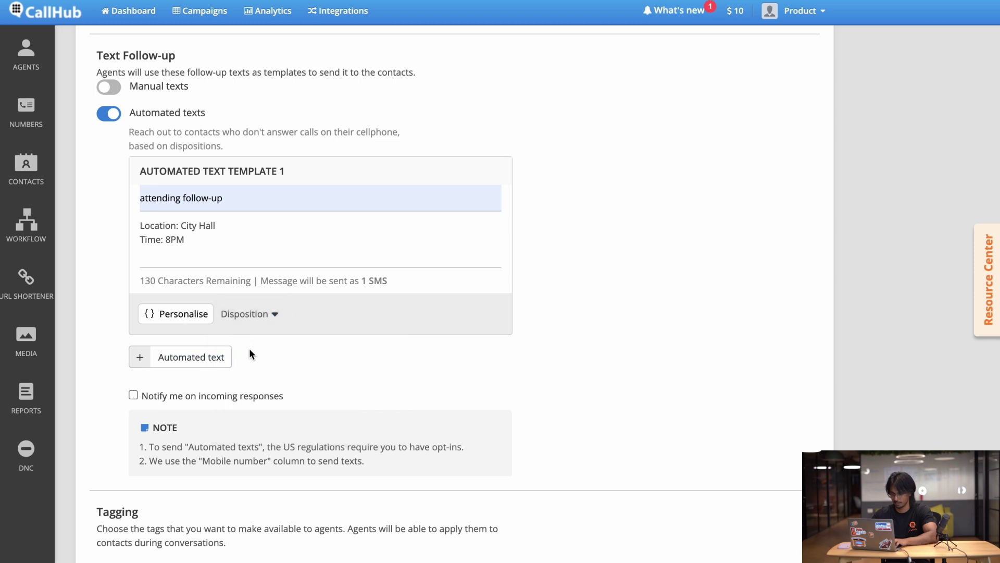
Step: Add the Attending and Not Attending tags in the campaign's Tagging section
scroll(250, 350, down, 3)
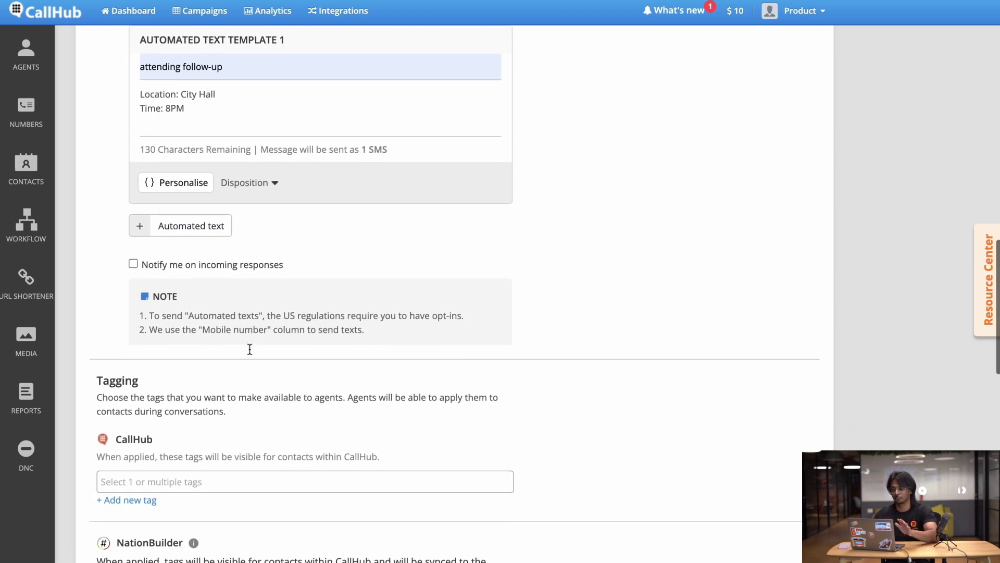
scroll(249, 349, down, 1)
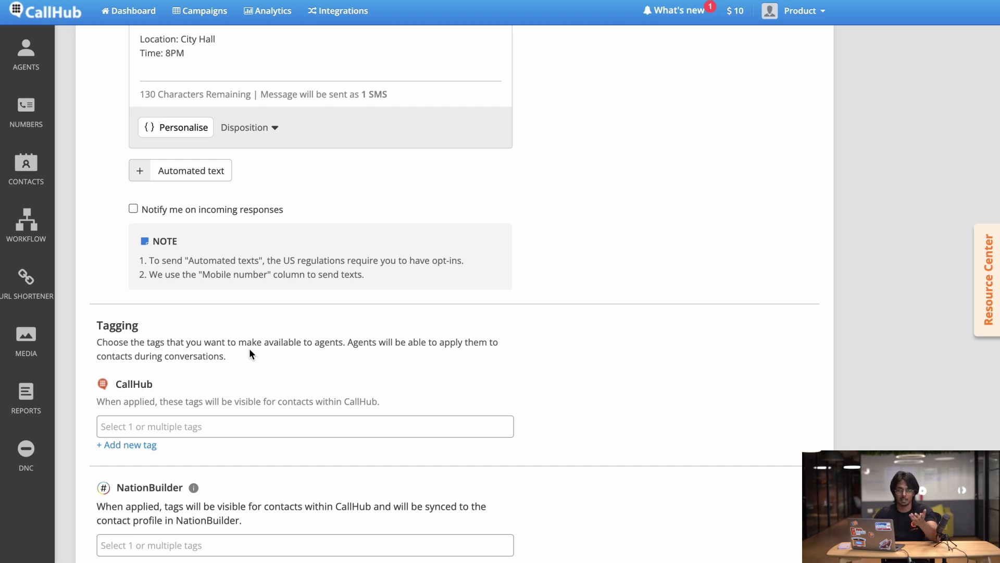
scroll(249, 354, down, 1)
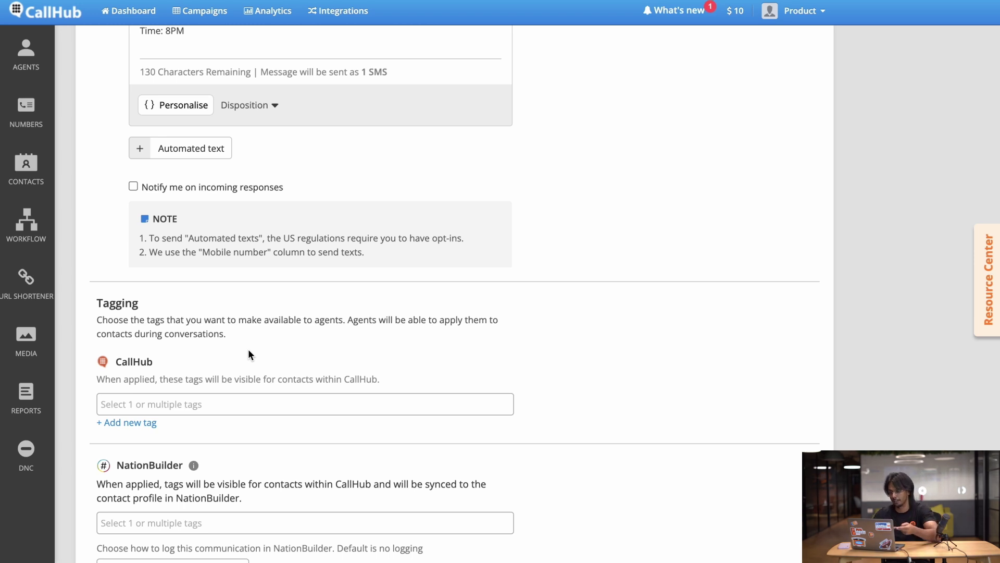
scroll(249, 354, down, 1)
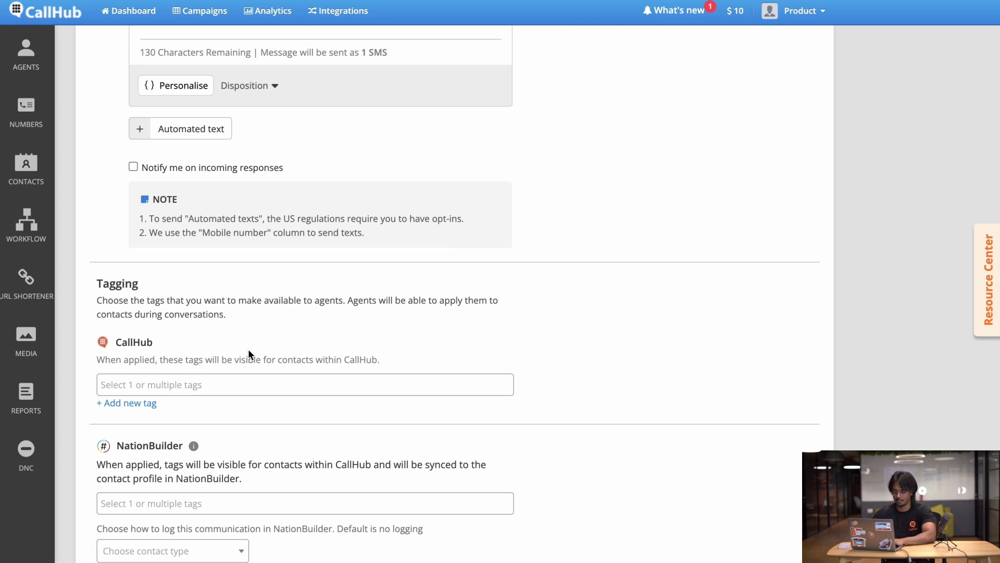
click(247, 384)
text(attend)
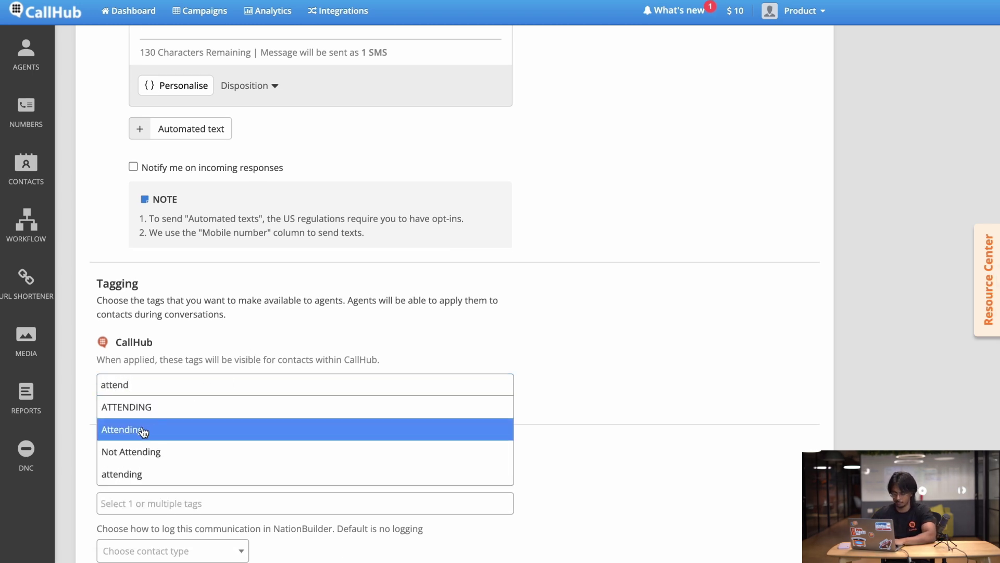
click(143, 430)
text(Not)
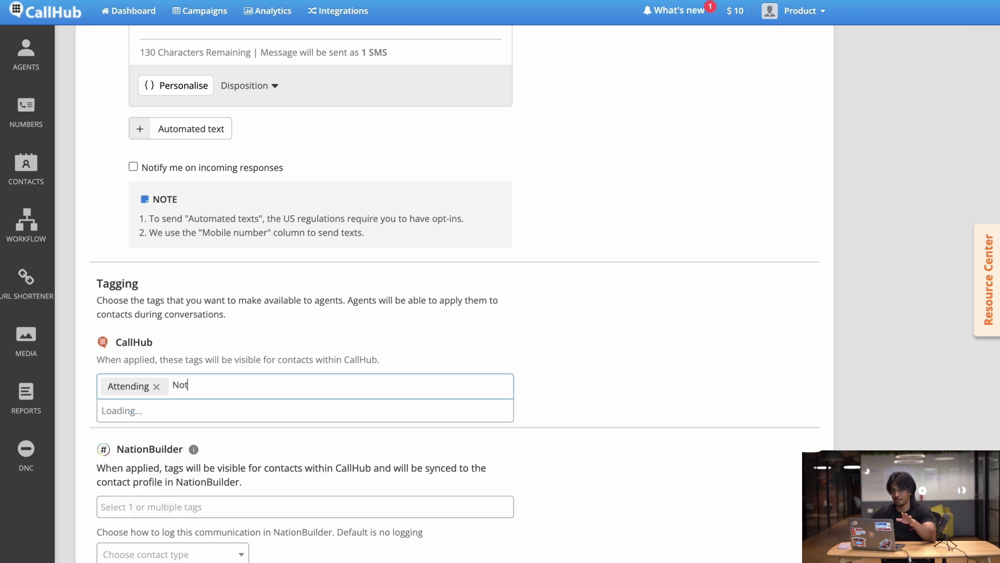
click(167, 414)
scroll(161, 399, down, 1)
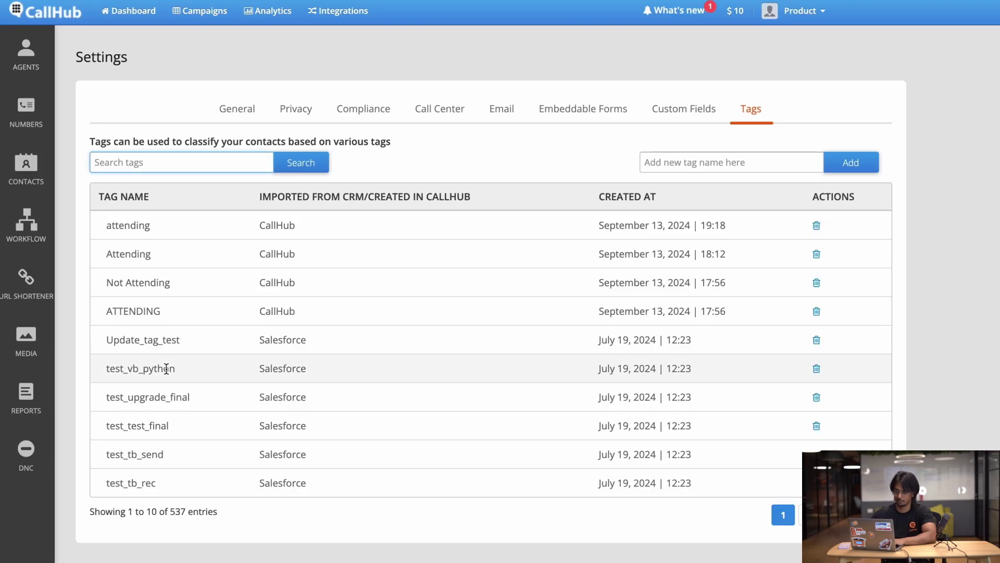
Step: Add the tag name 'Attending' on the Settings Tags page
click(701, 165)
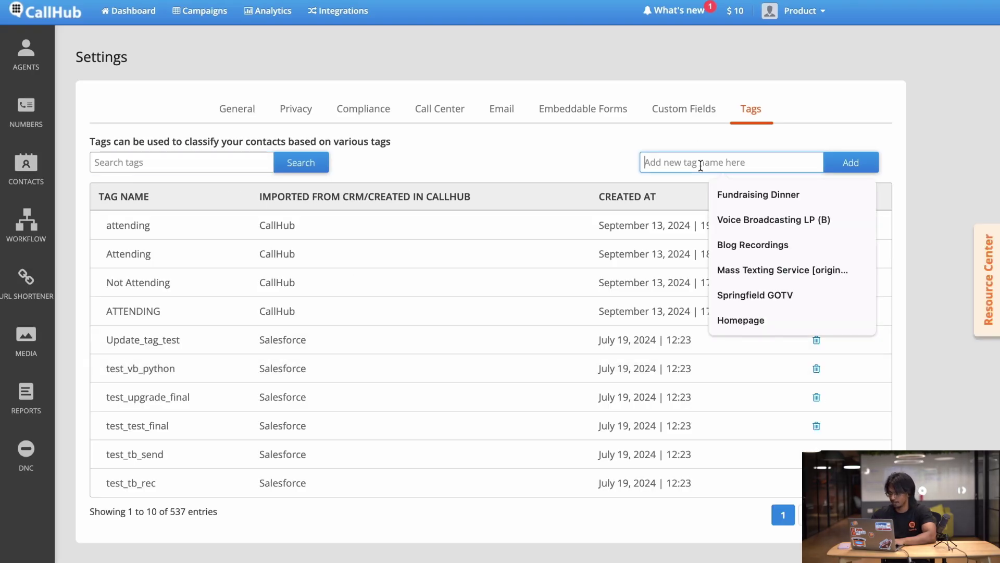
text(Atte)
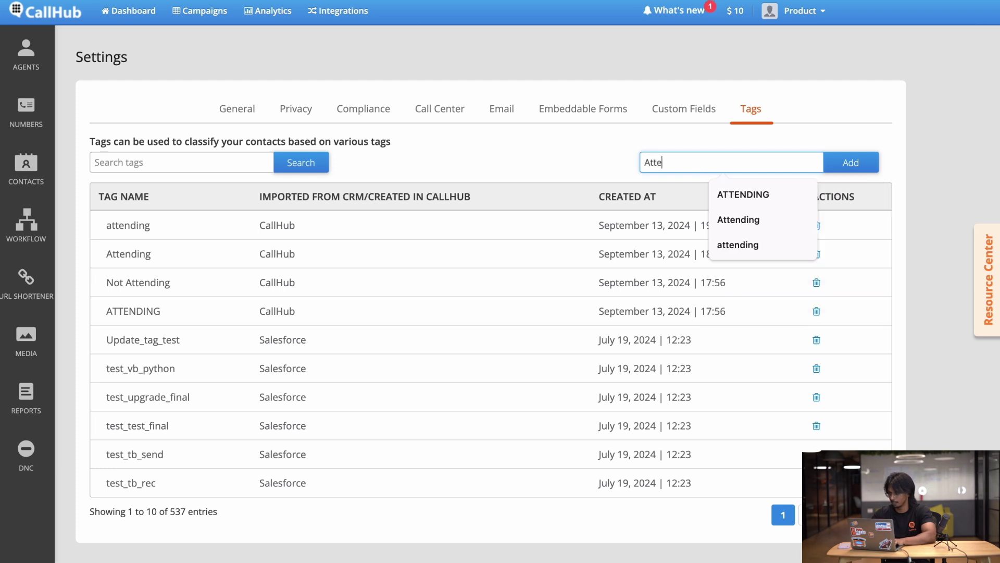
text(nding)
click(842, 168)
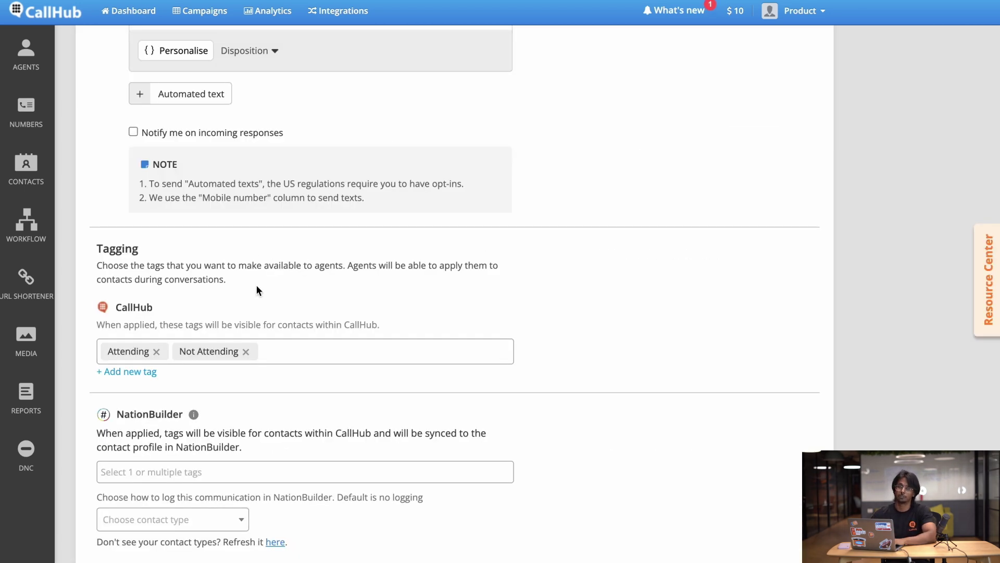
Step: Scroll past the tagging integrations to reach the campaign's Targeting step
scroll(256, 286, down, 3)
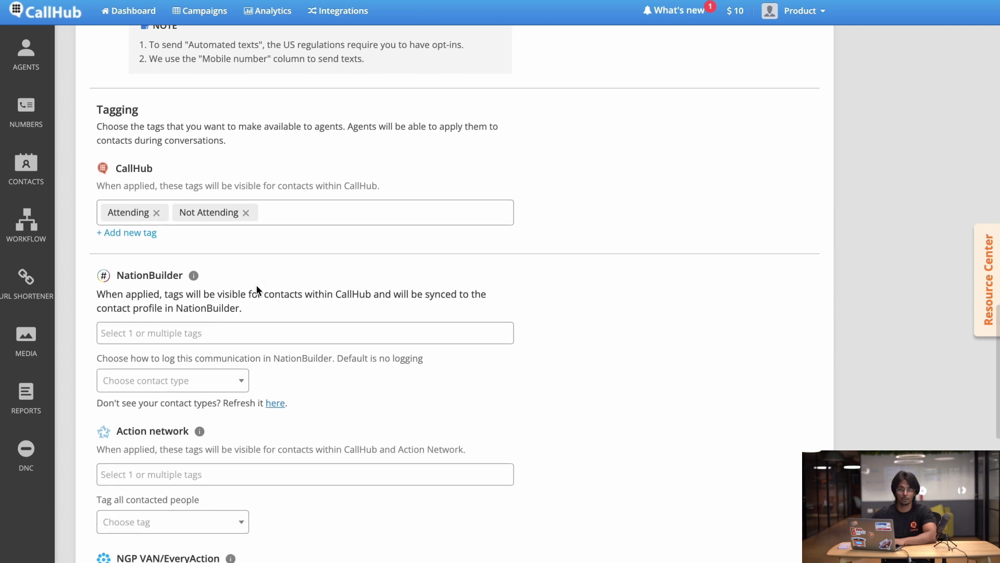
scroll(256, 285, down, 1)
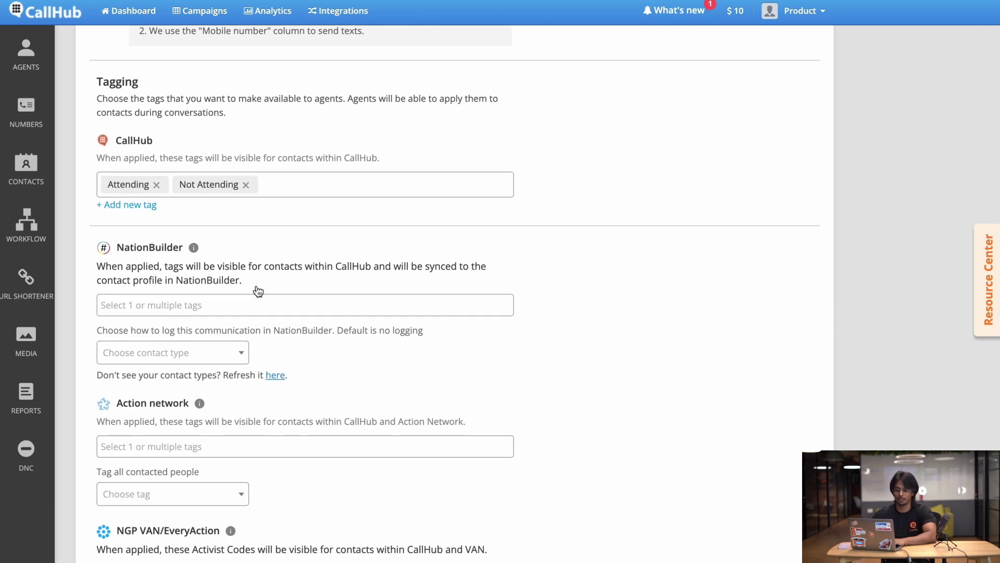
scroll(257, 290, down, 2)
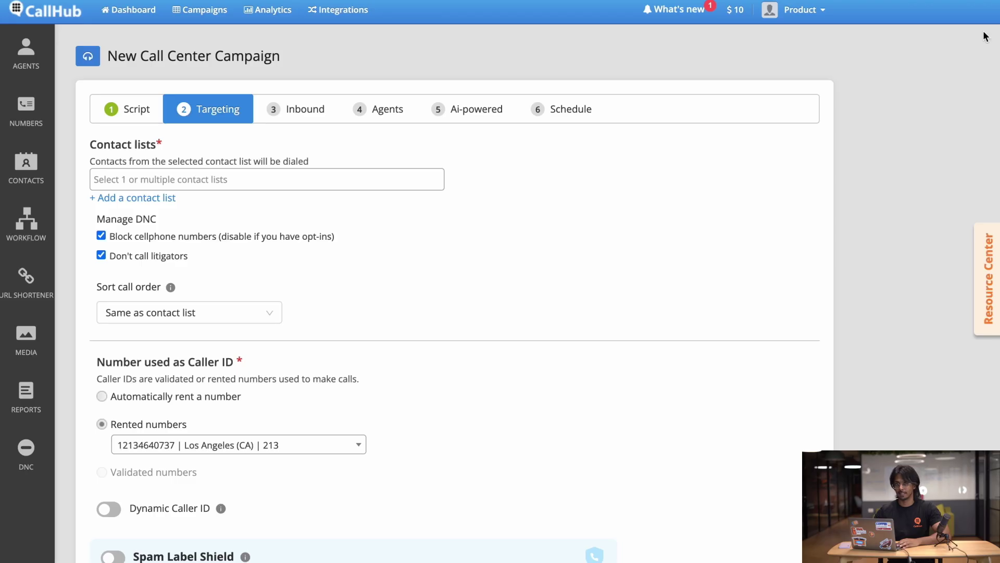
Step: Review the contact lists available in the Contact lists field, then close the choices
click(392, 180)
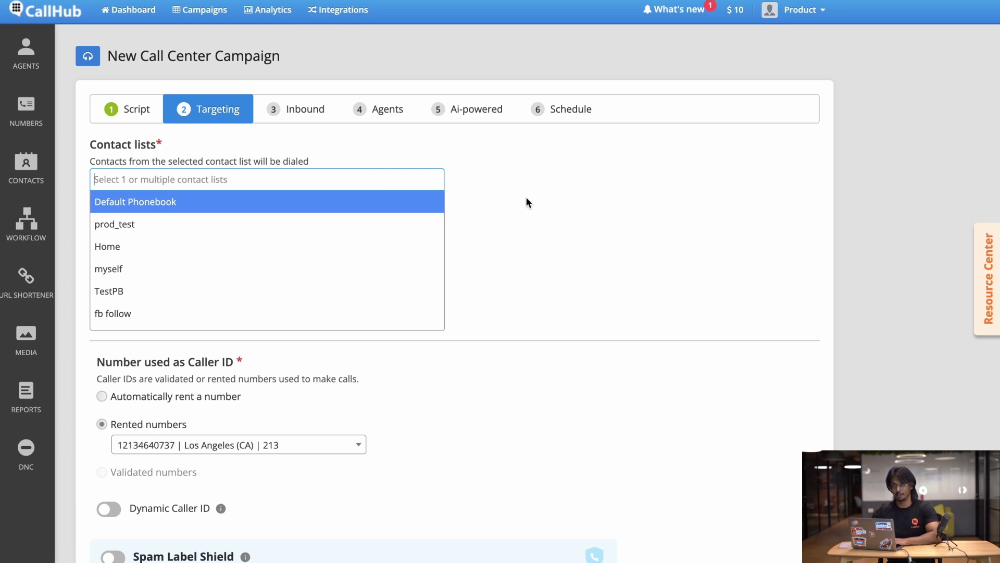
click(612, 225)
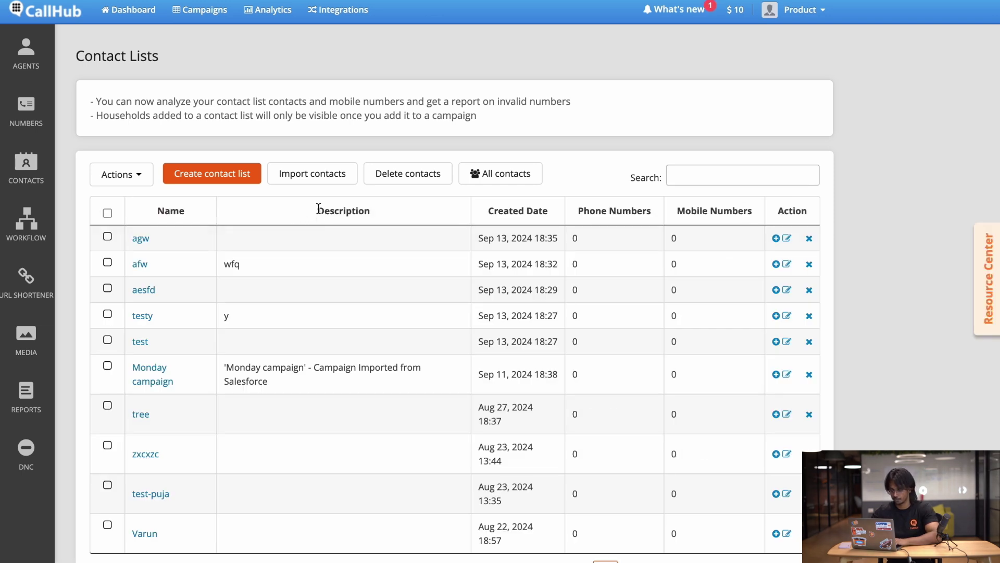
Step: Choose Dinner List.csv as the file to import into contacts
click(337, 186)
click(459, 188)
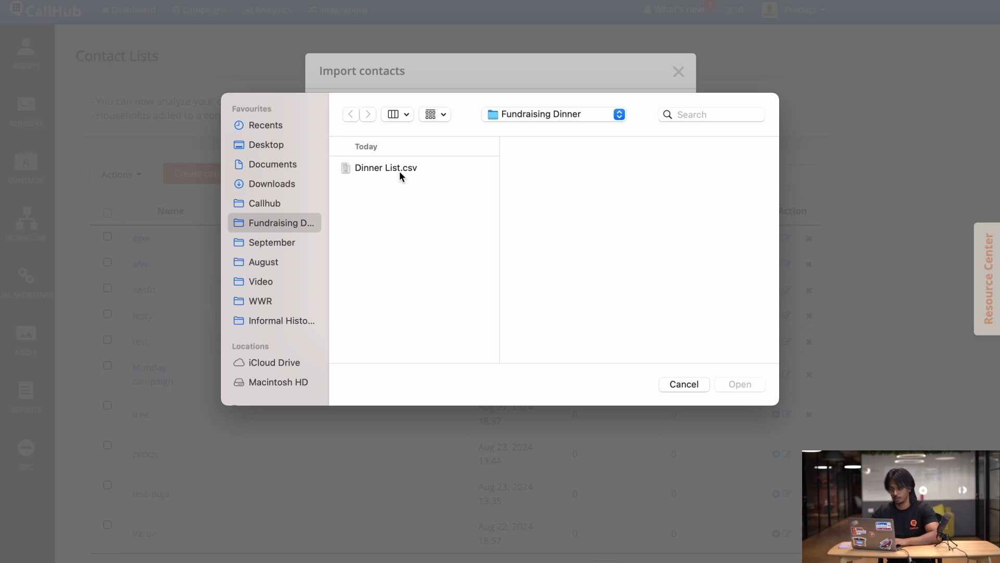
click(399, 170)
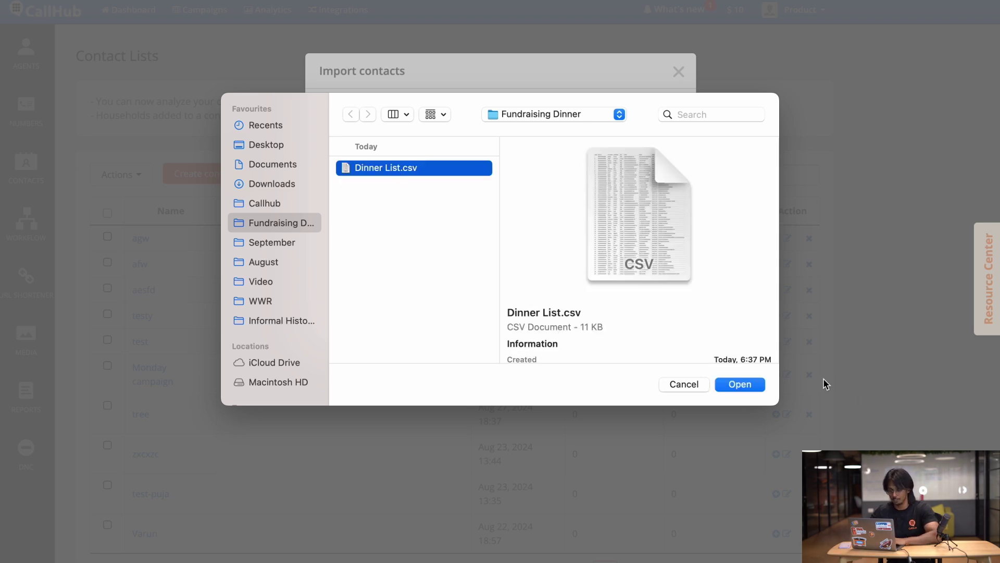
click(760, 387)
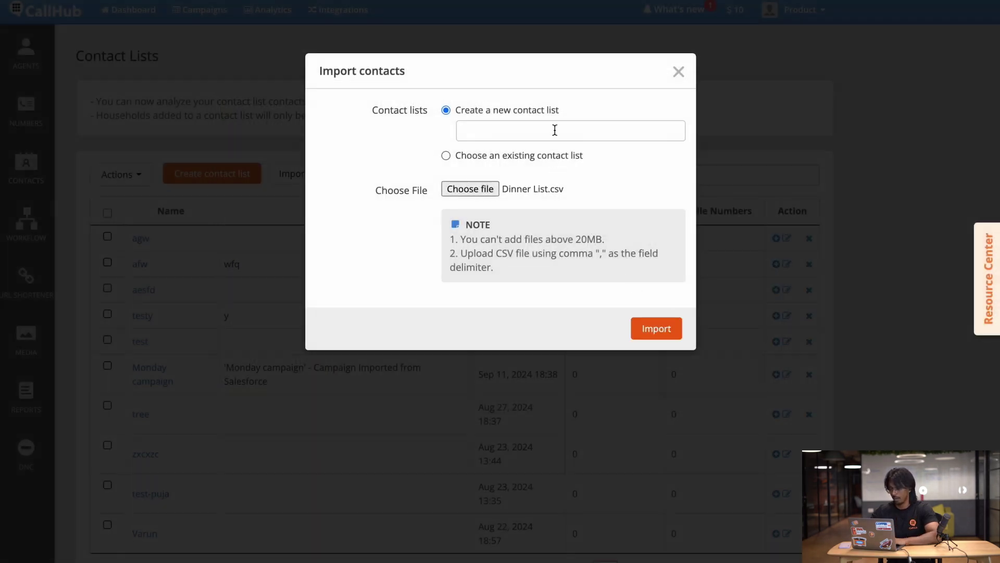
Step: Name the new list Dinner Guest List and submit the import
click(555, 130)
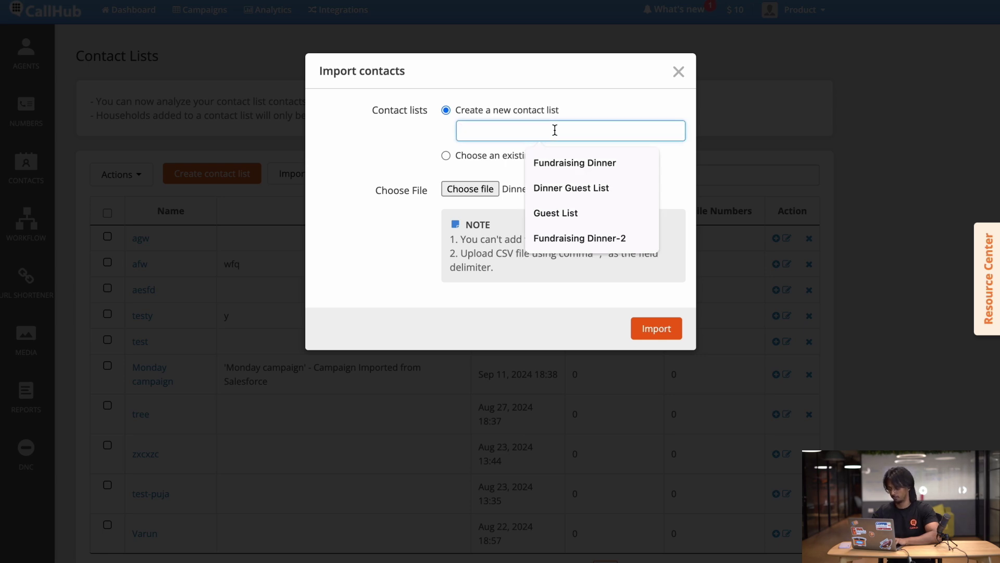
click(567, 188)
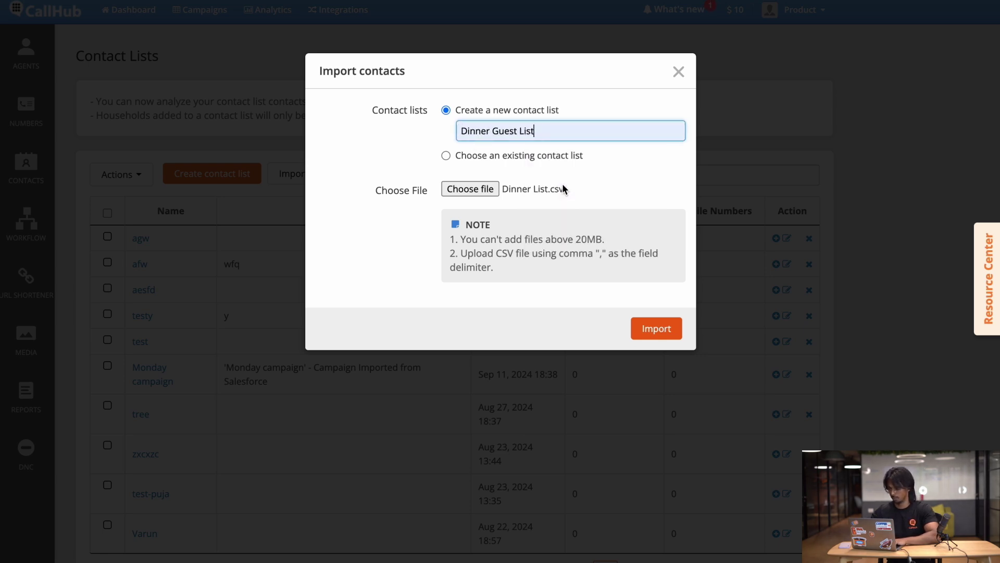
click(656, 340)
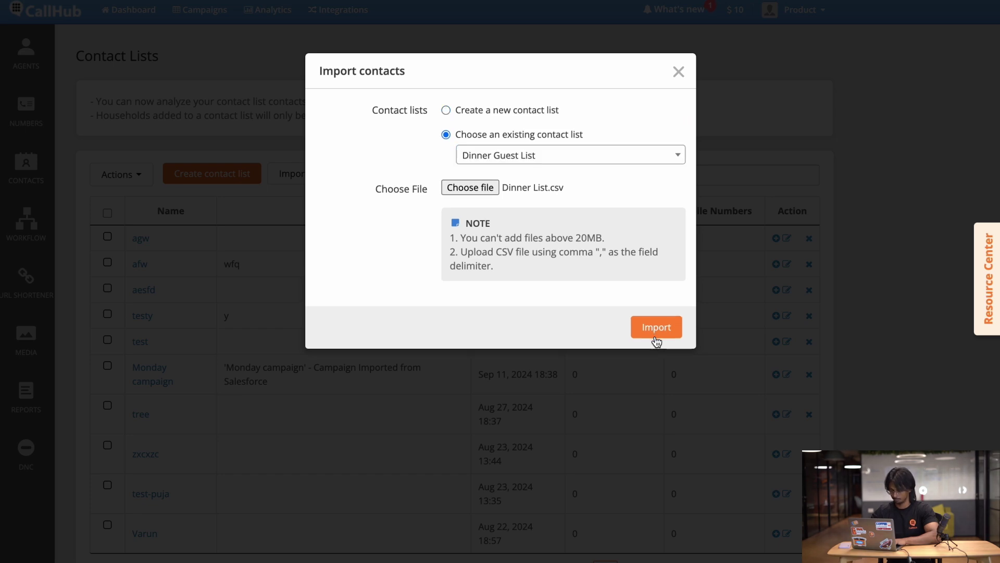
click(657, 340)
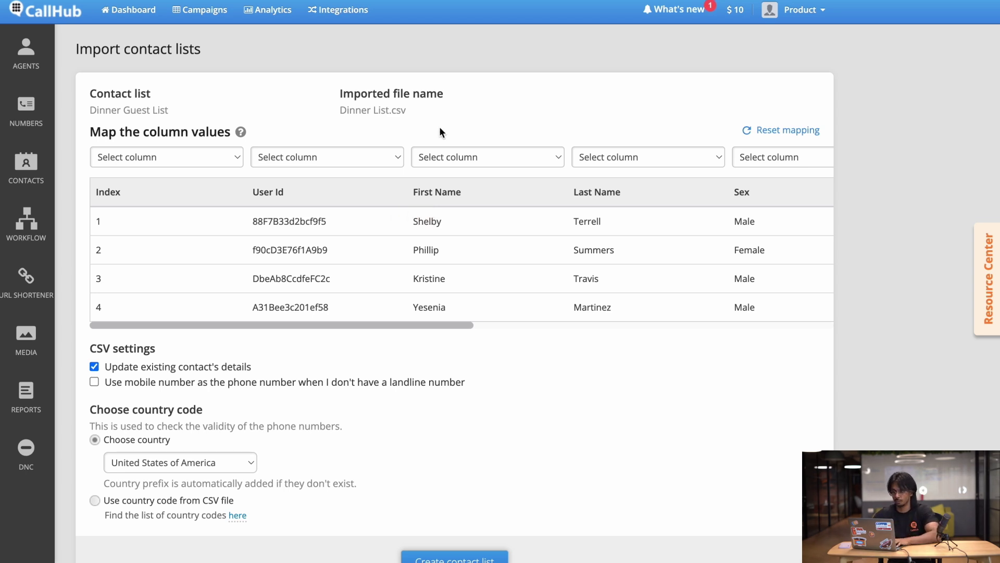
Step: Map the columns to First name, Email and Phone number
click(437, 156)
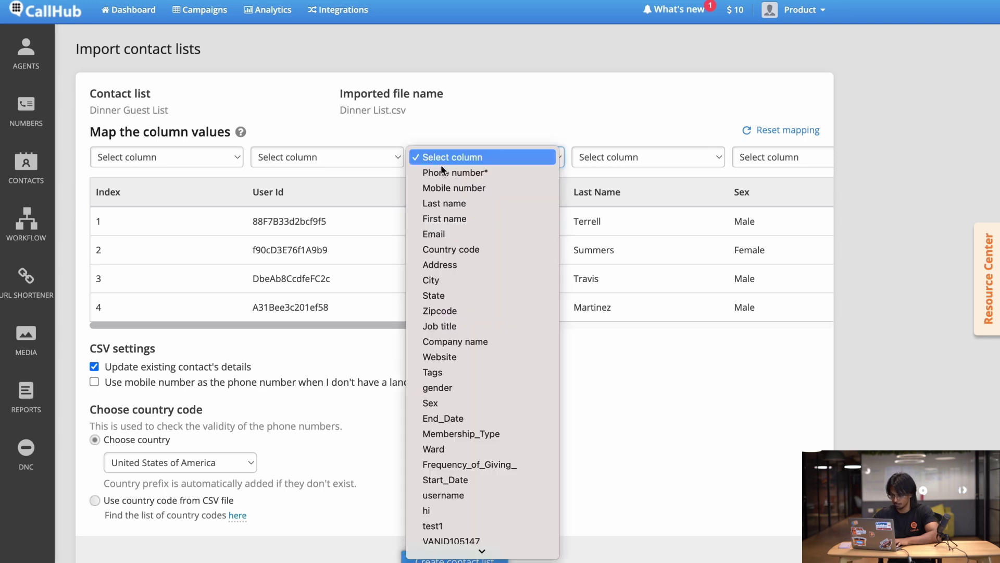
click(445, 219)
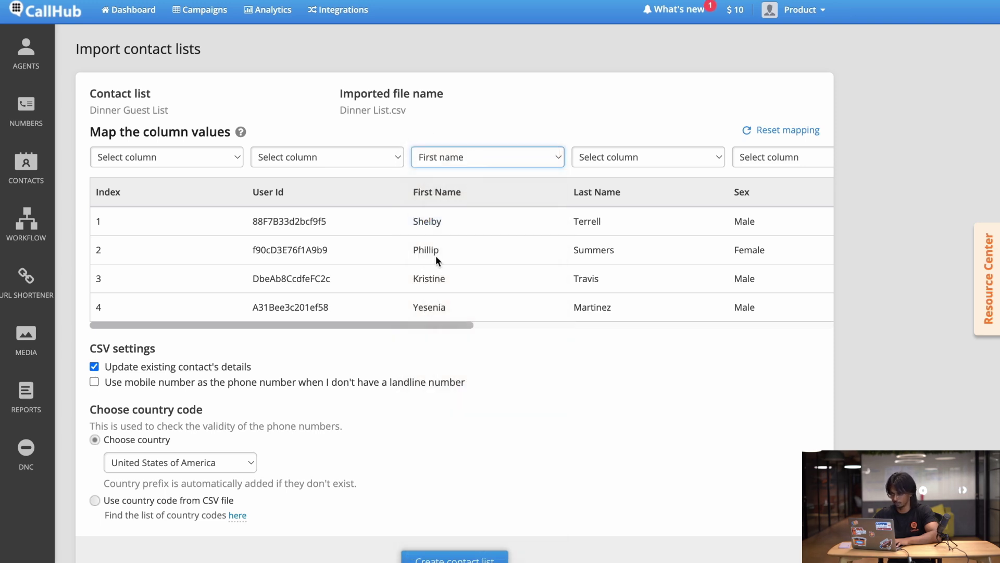
scroll(604, 171, right, 6)
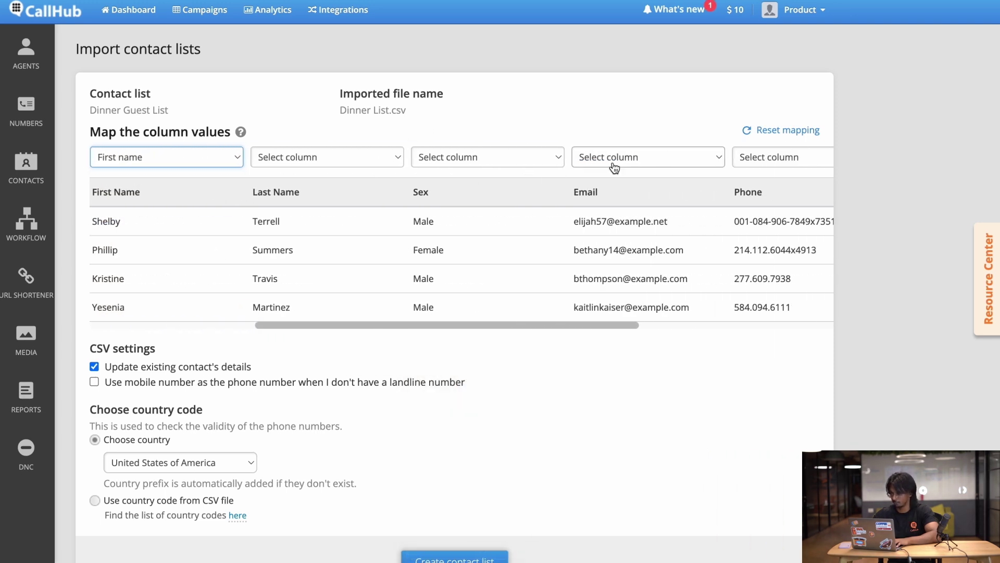
click(618, 164)
click(613, 234)
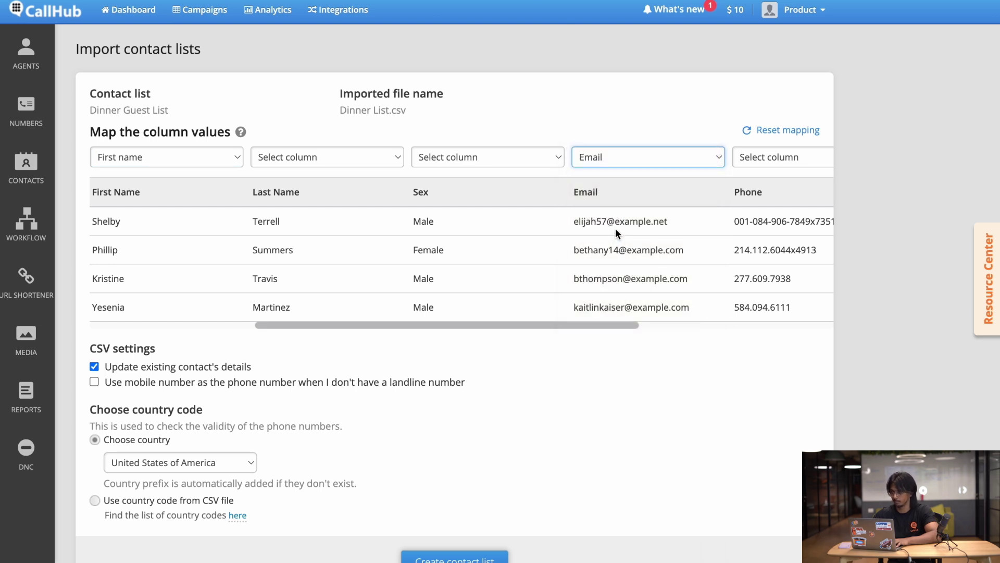
scroll(614, 228, right, 5)
click(628, 157)
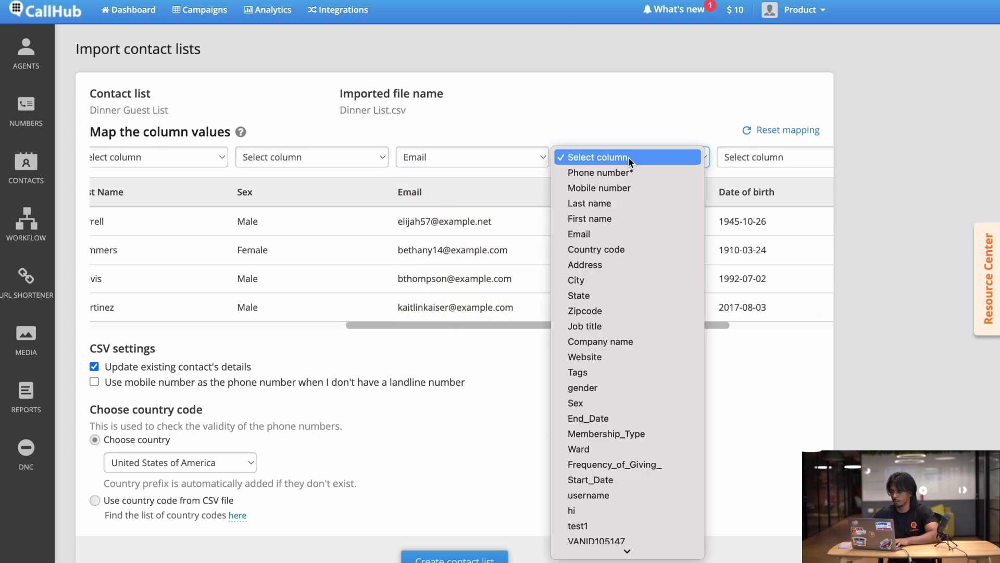
click(622, 172)
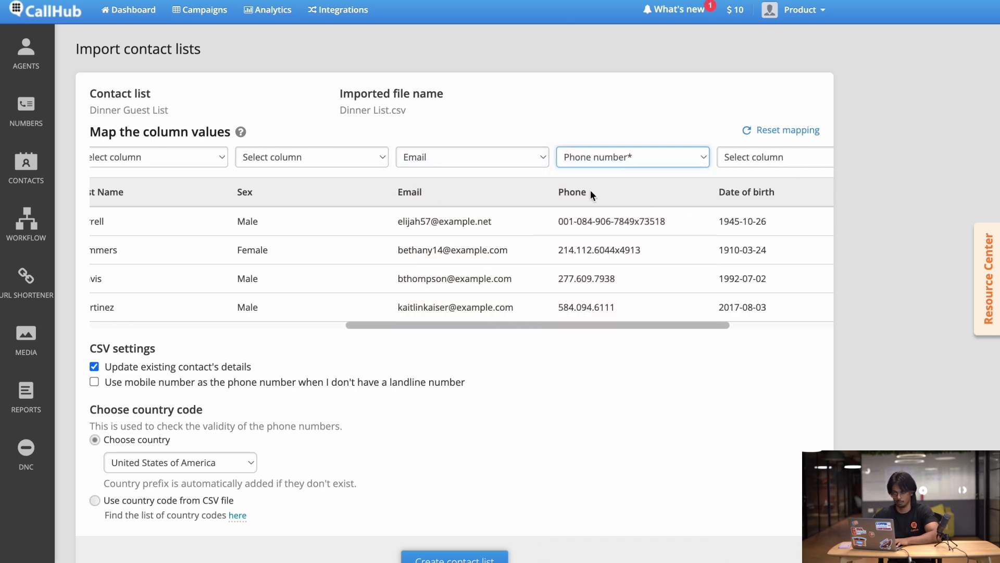
Step: Create the Dinner Guest List contact list from the mapped import
scroll(591, 193, down, 1)
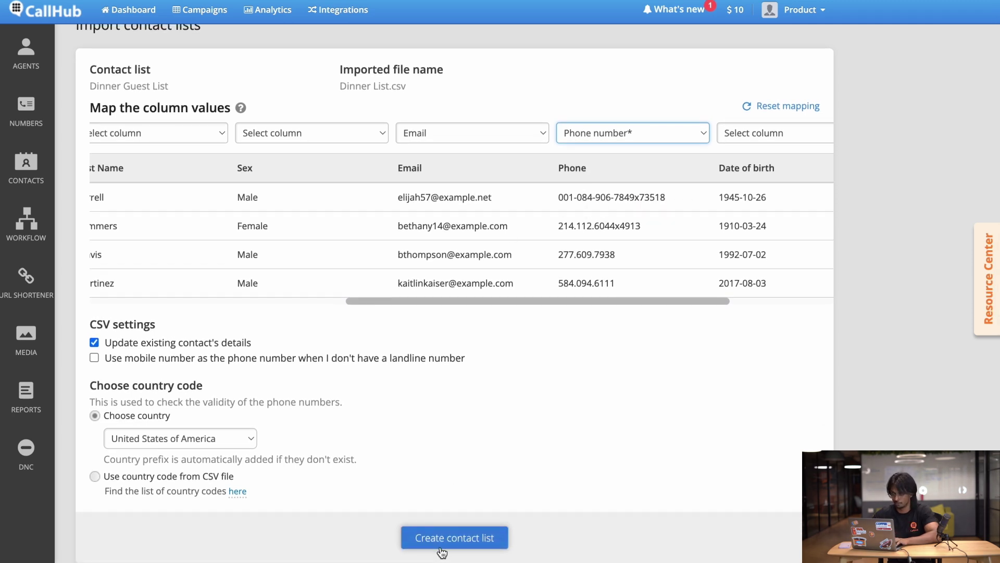
click(481, 546)
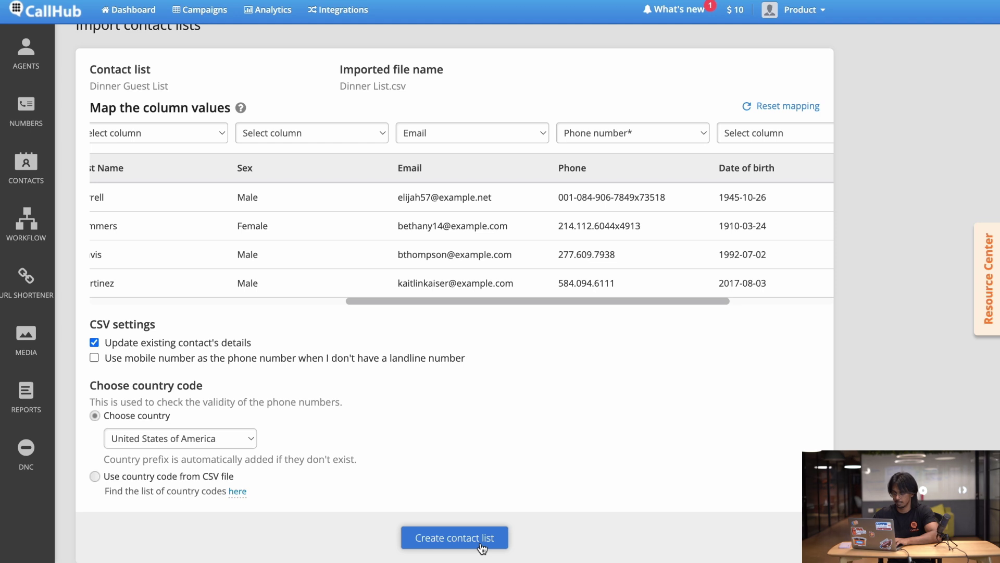
click(484, 545)
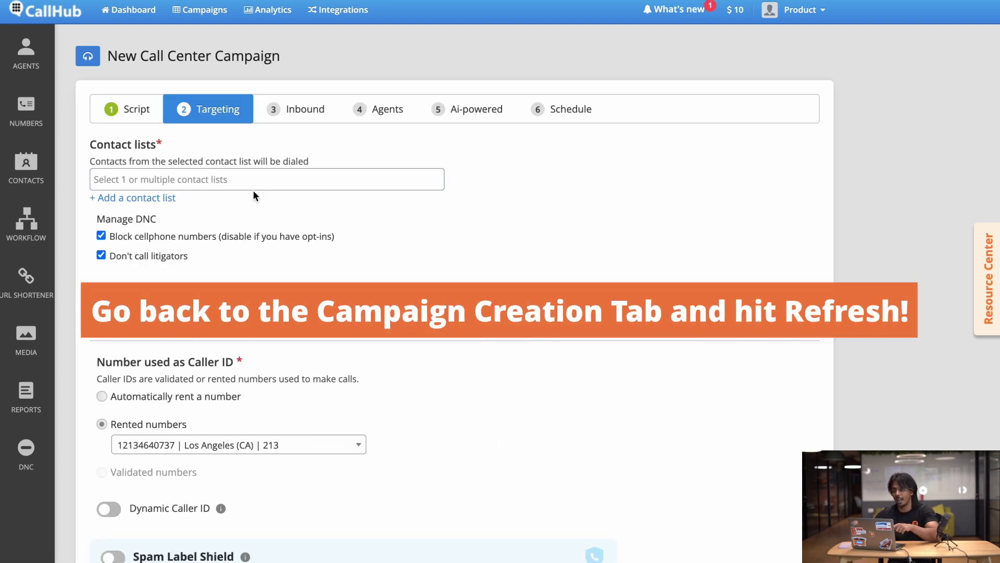
Step: Add Dinner Guest List to the campaign's contact lists by searching 'Dinner'
click(253, 183)
text(Dinner)
key(Return)
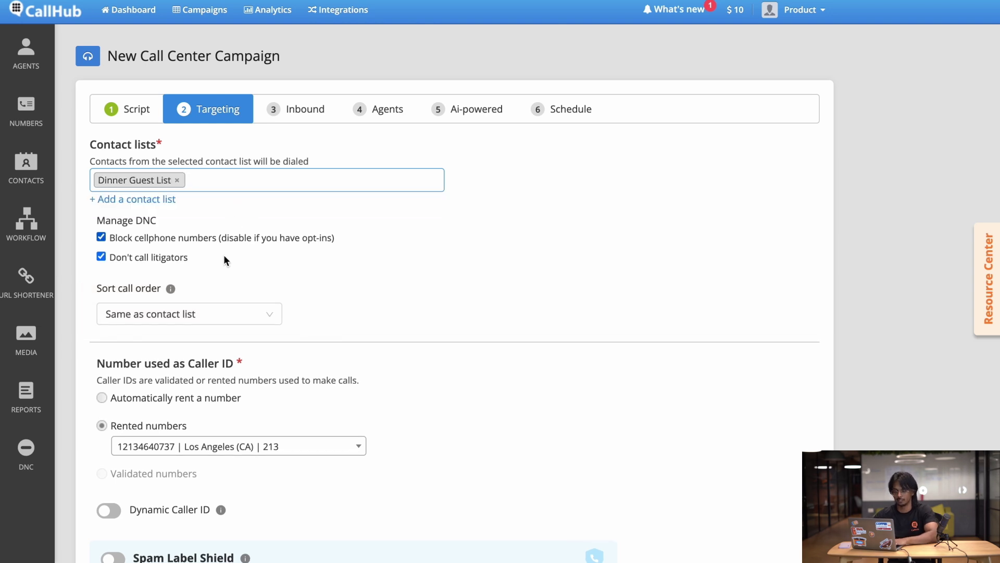
scroll(216, 280, down, 1)
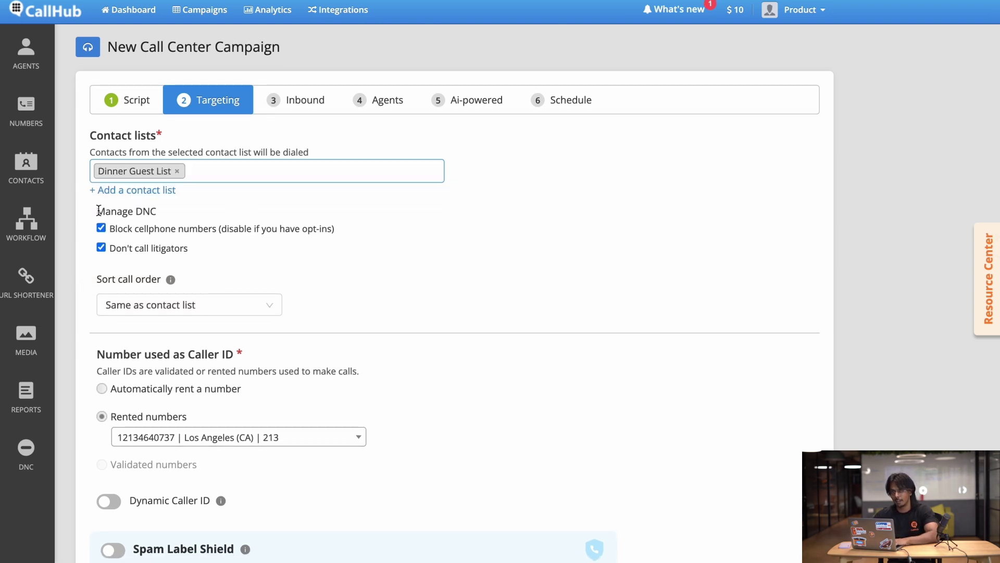
drag(95, 211, 156, 212)
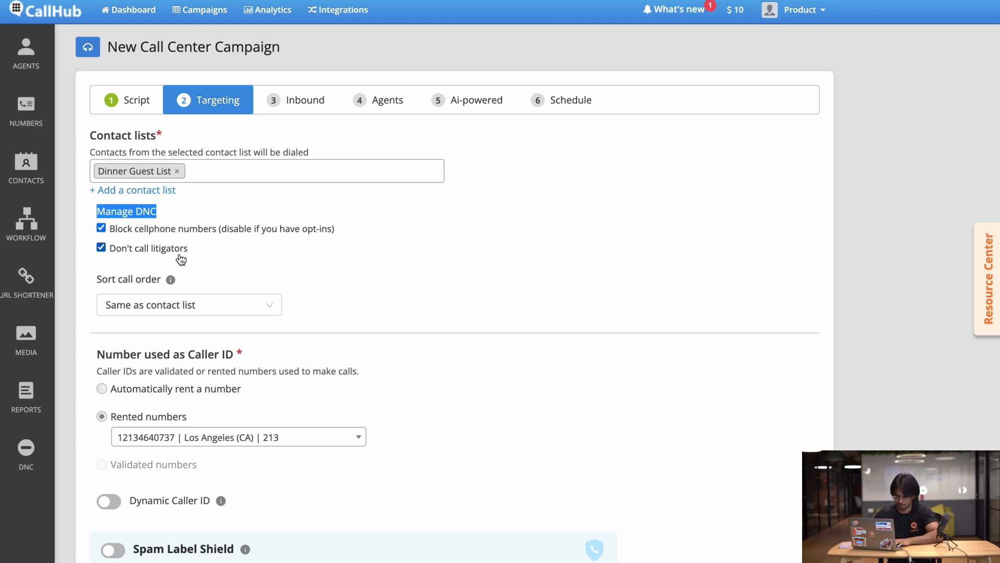
Step: Use an automatically rented $2/month caller ID number, keeping United States and area code 213
scroll(181, 259, down, 2)
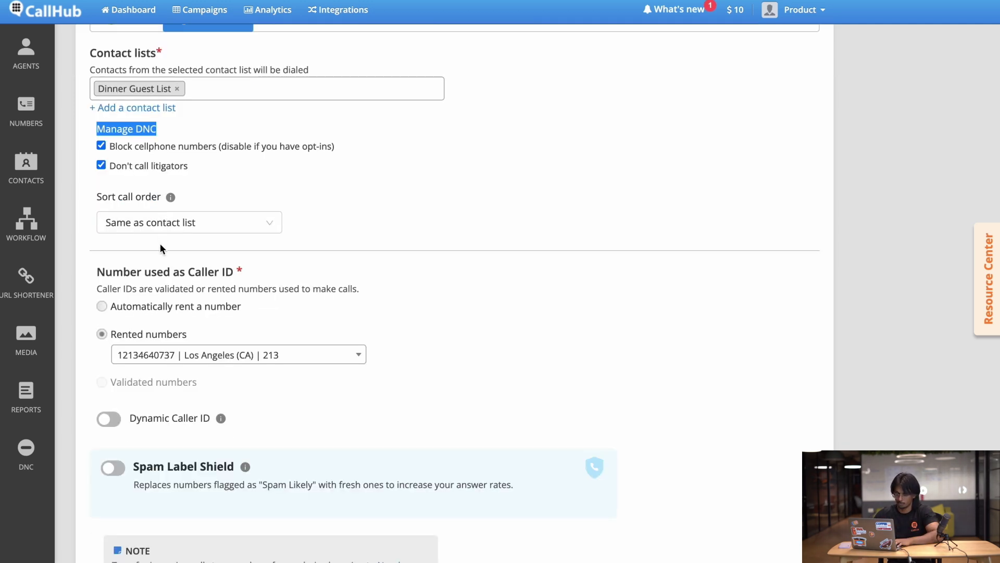
scroll(160, 249, down, 2)
scroll(161, 254, down, 1)
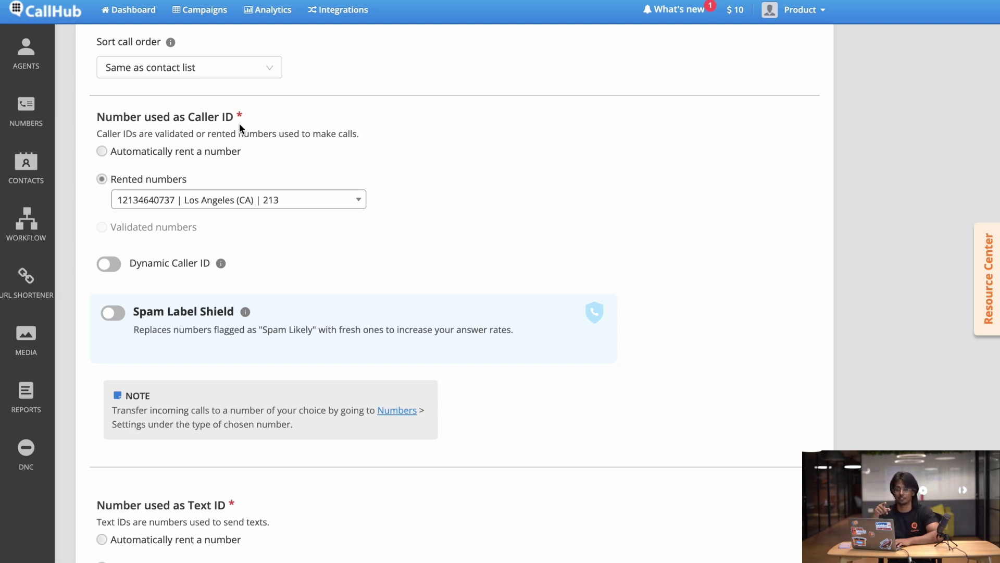
click(187, 157)
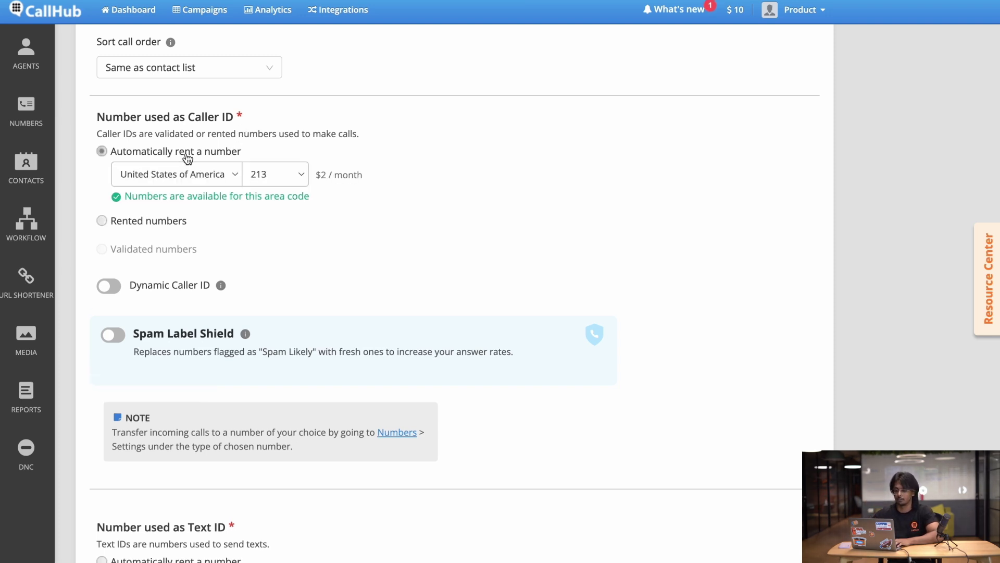
click(170, 221)
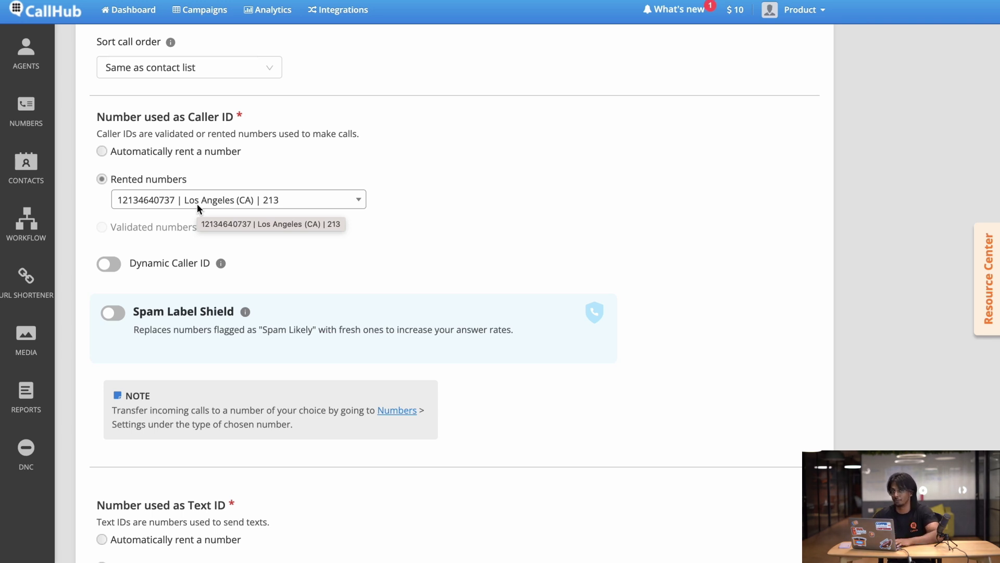
click(176, 156)
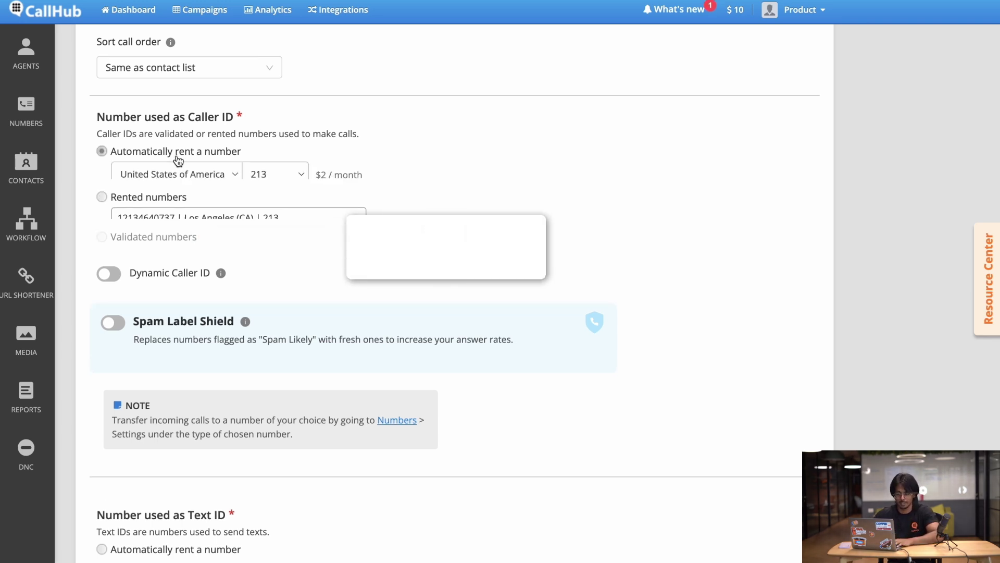
drag(315, 174, 357, 173)
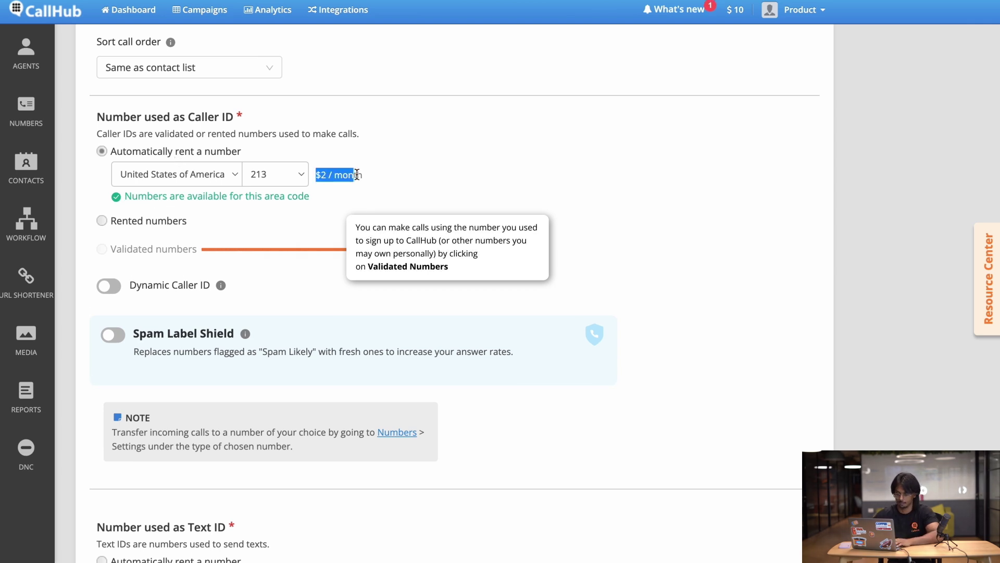
scroll(328, 236, down, 1)
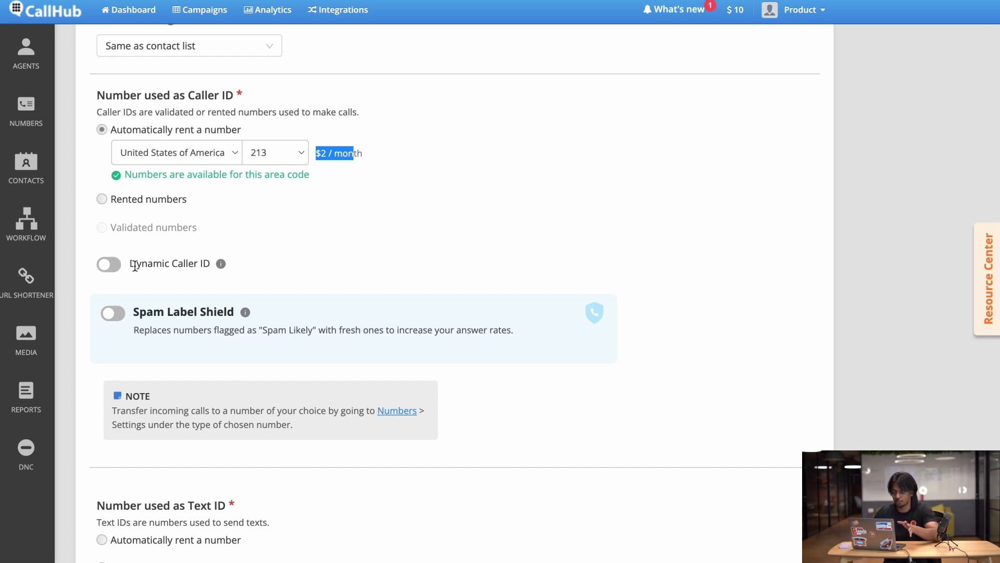
drag(135, 266, 223, 263)
click(338, 259)
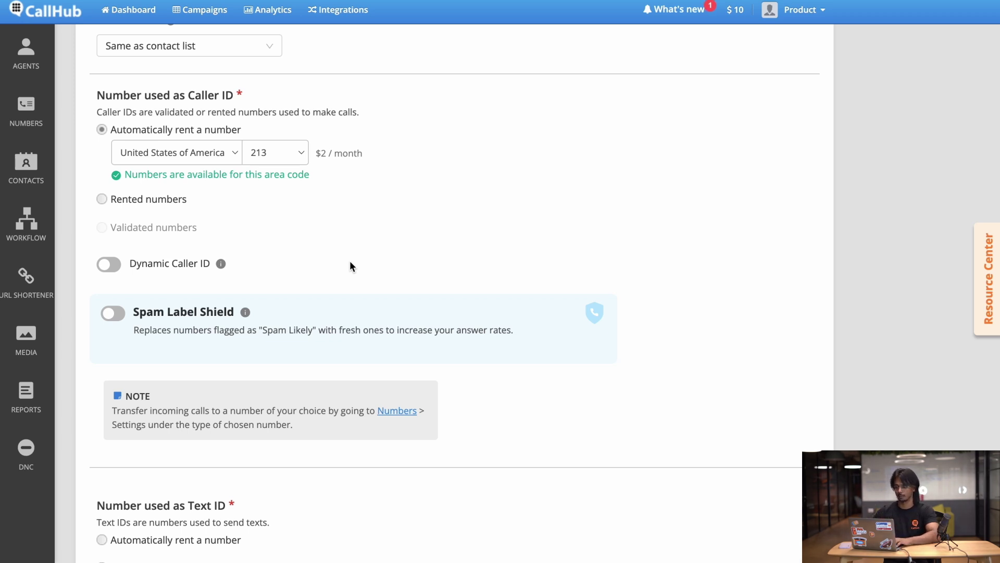
Step: Switch on Dynamic Caller ID and have it use an existing number block
click(109, 265)
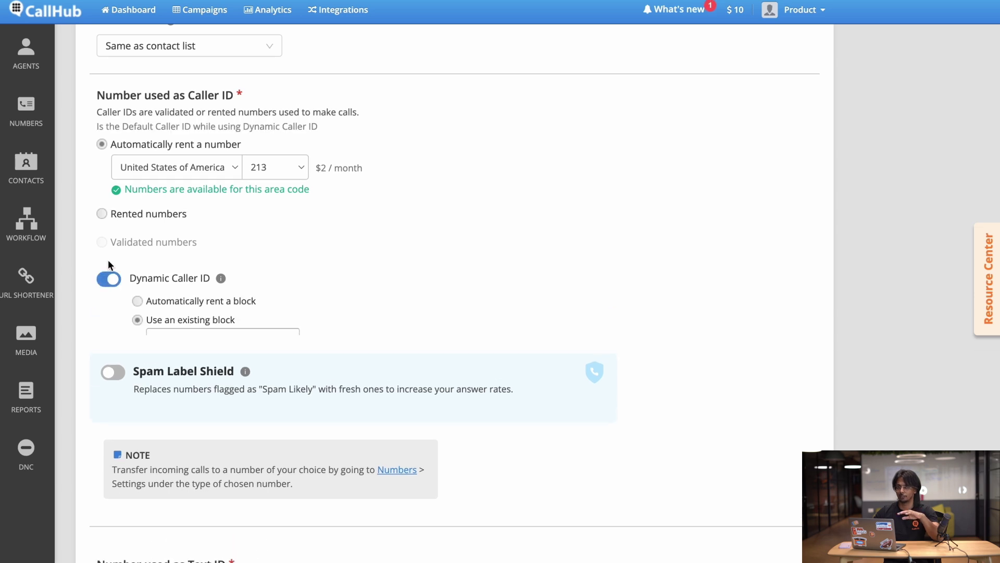
click(150, 310)
scroll(182, 333, down, 1)
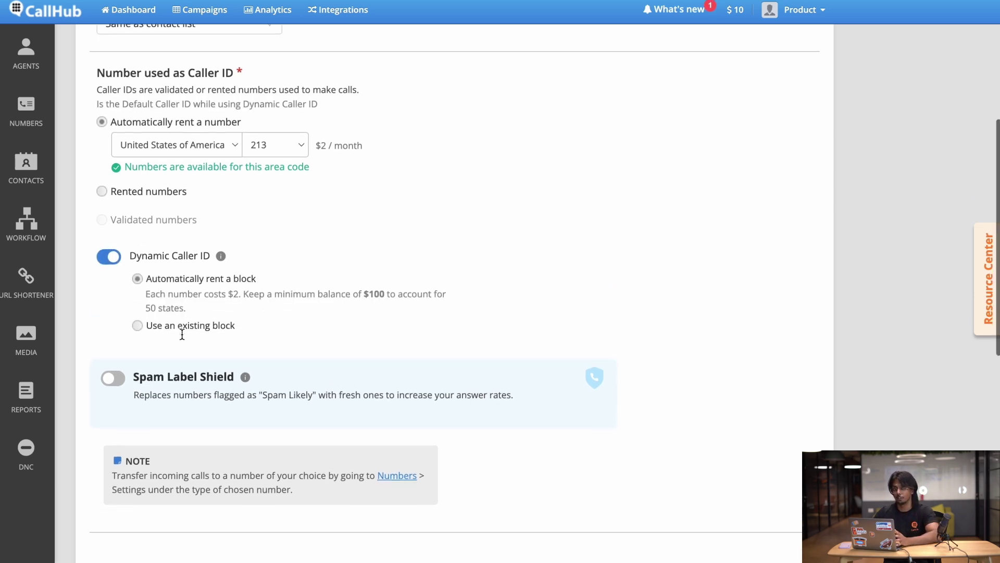
scroll(182, 333, down, 1)
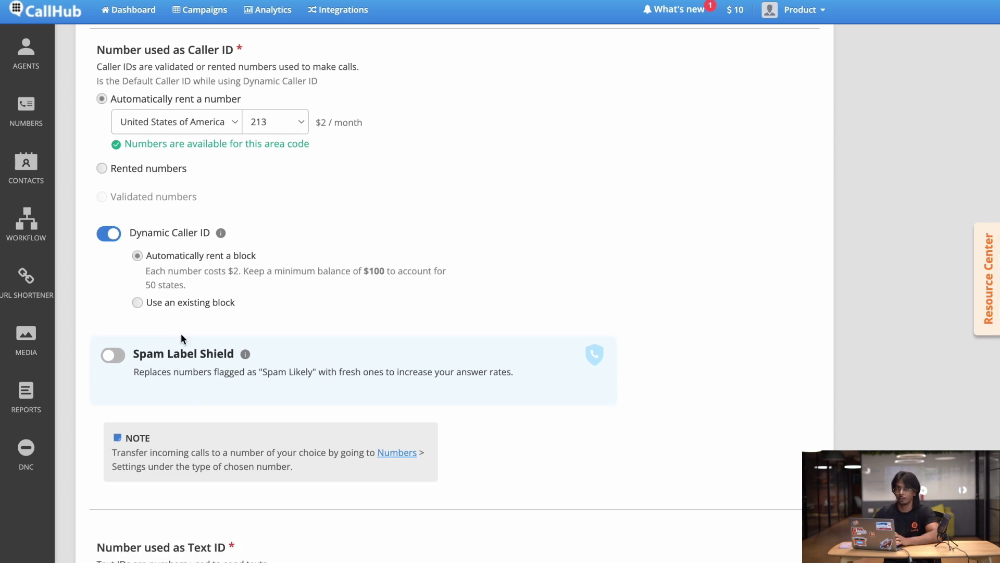
click(190, 305)
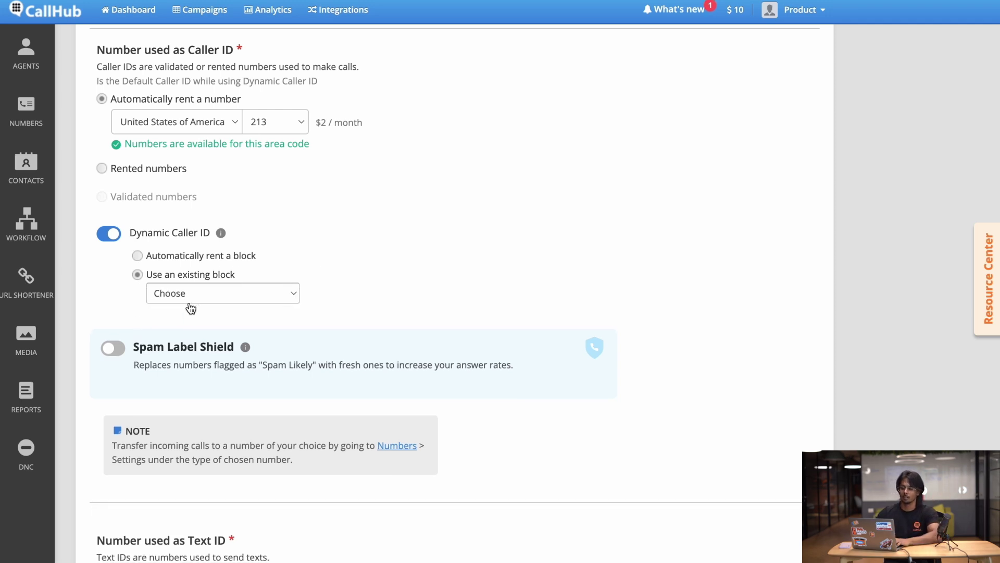
scroll(190, 308, down, 2)
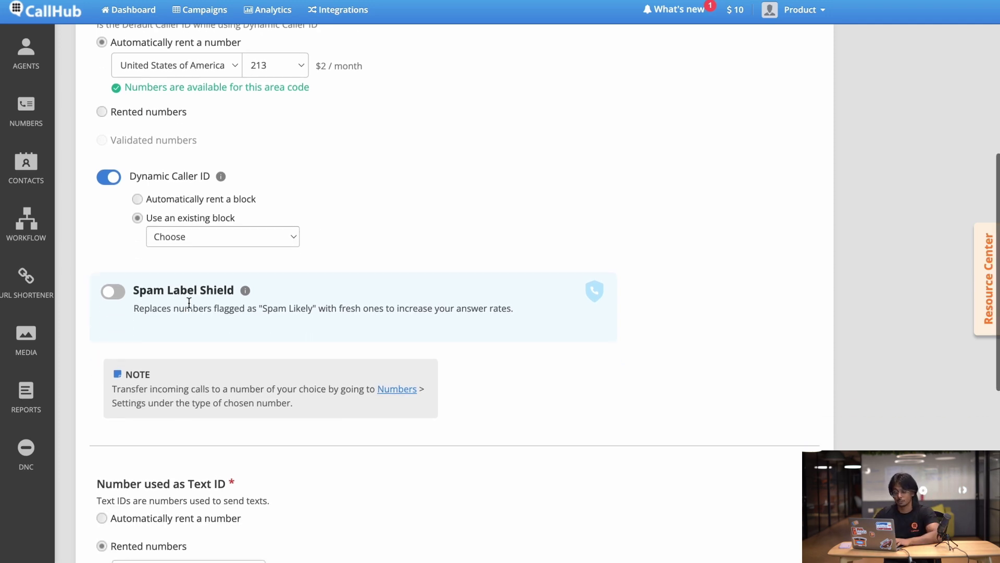
drag(134, 290, 283, 288)
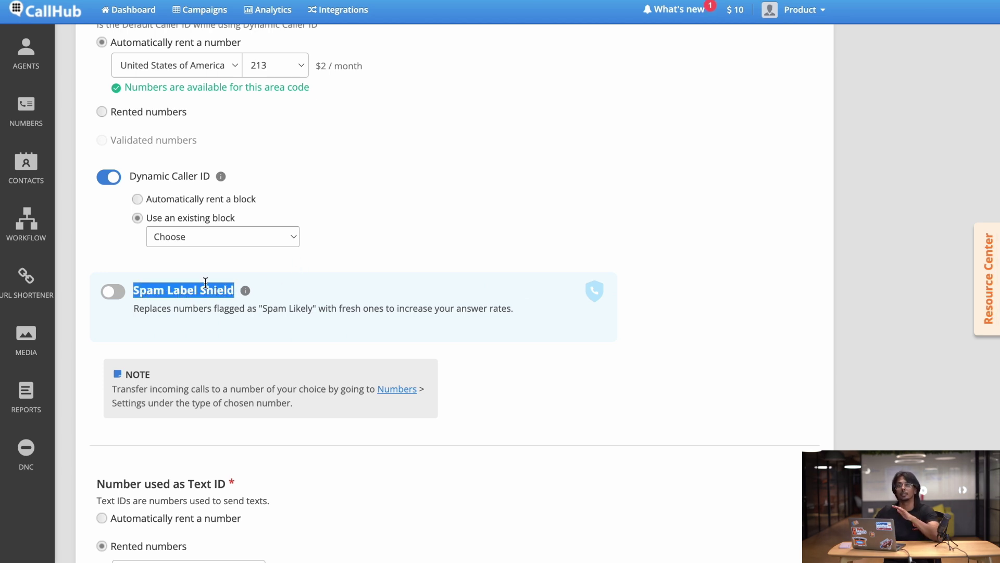
scroll(205, 284, down, 1)
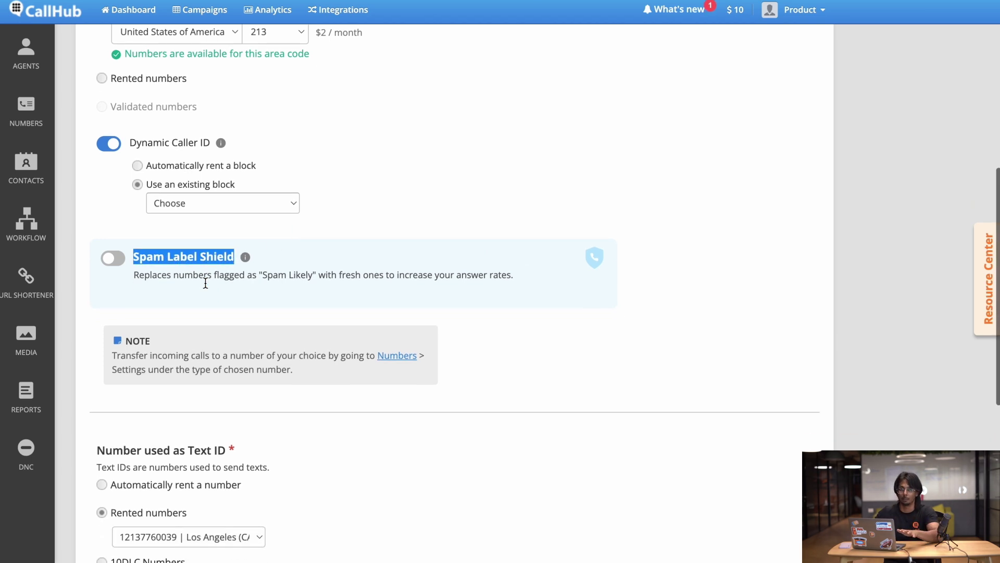
click(136, 259)
drag(135, 259, 235, 252)
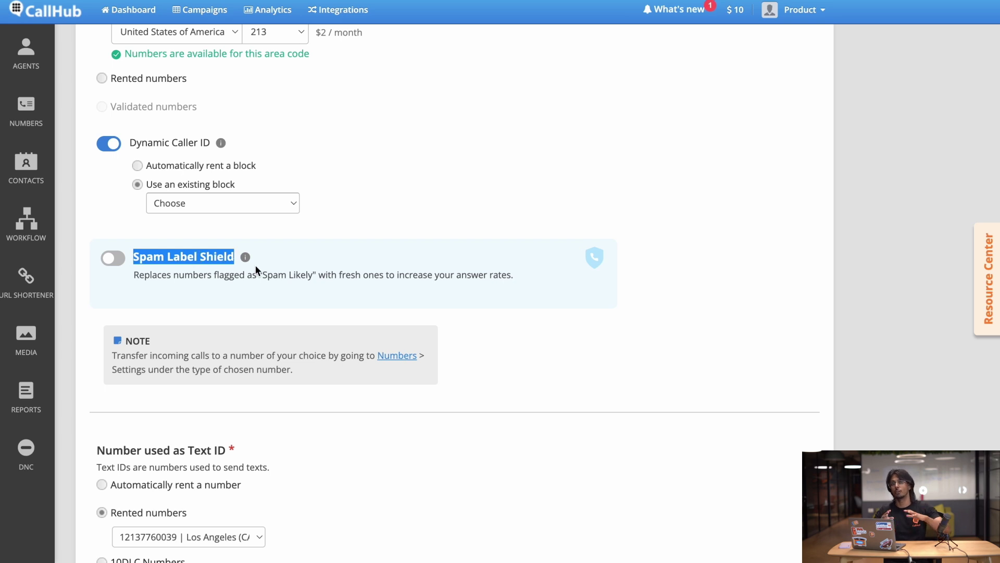
Step: Switch on Spam Label Shield, then move down to the Dialer section
click(333, 261)
scroll(324, 258, down, 1)
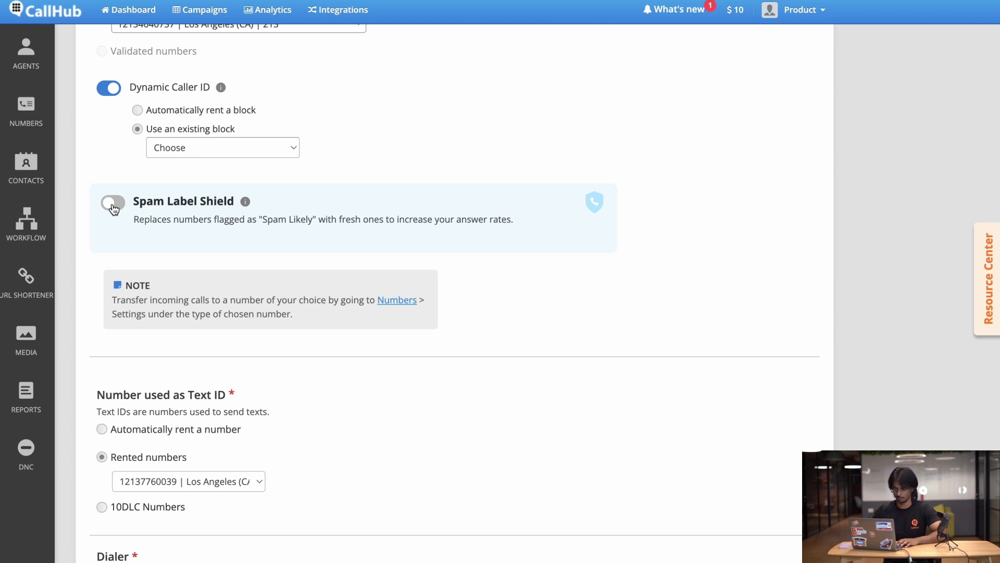
click(114, 208)
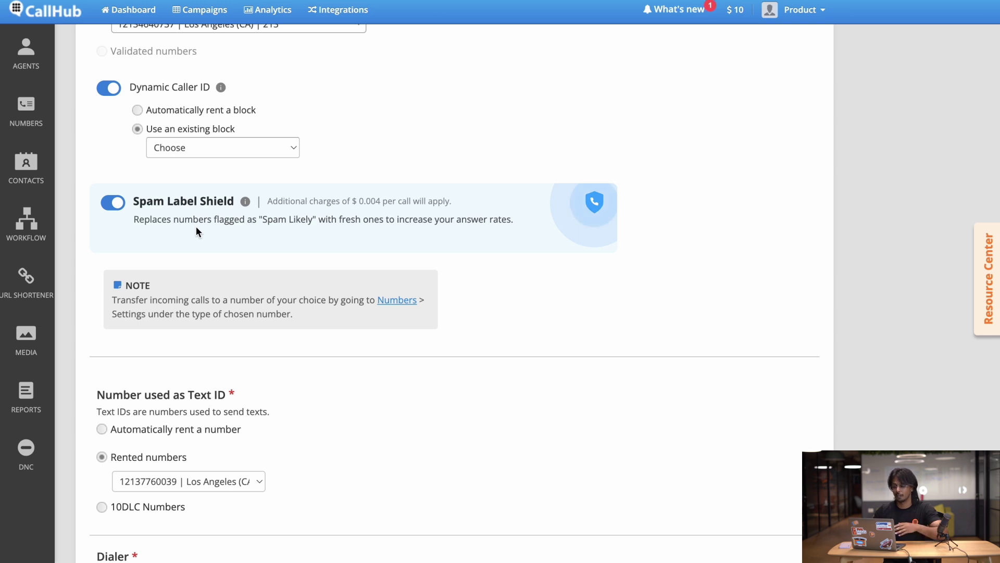
scroll(196, 226, down, 1)
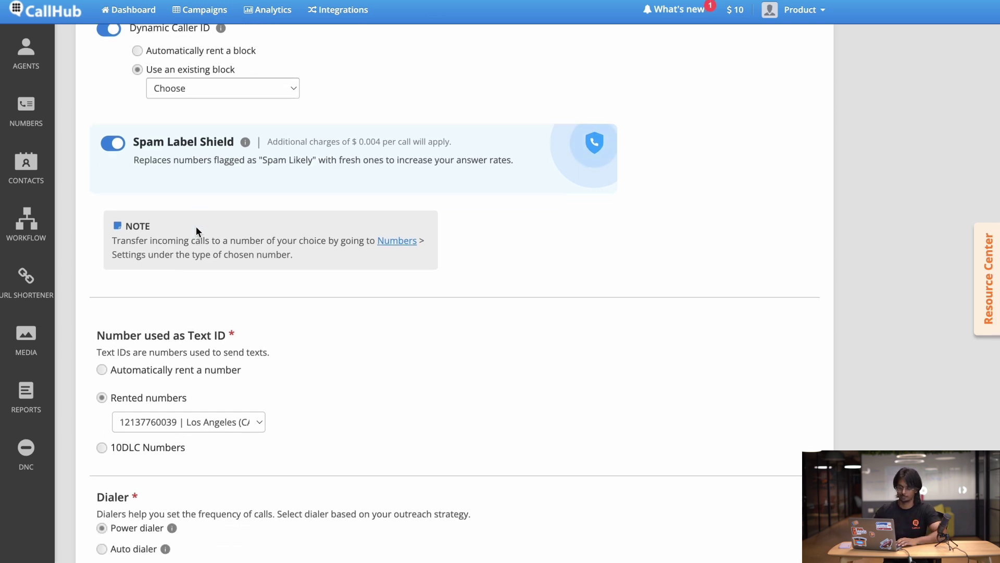
scroll(196, 226, down, 4)
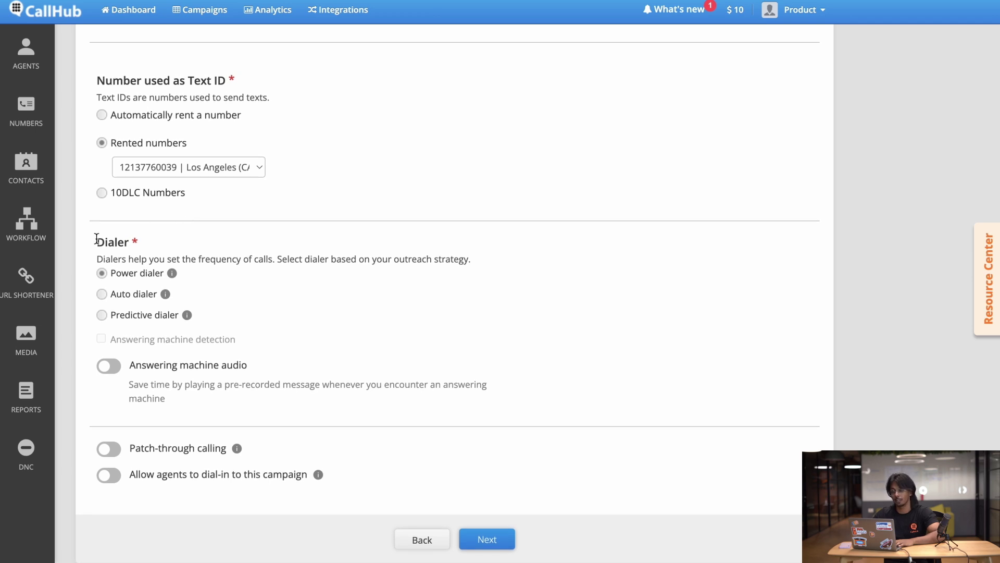
Step: Select Auto dialer, leaving drop restrictions enabled and dropped calls set to Hangup
click(148, 243)
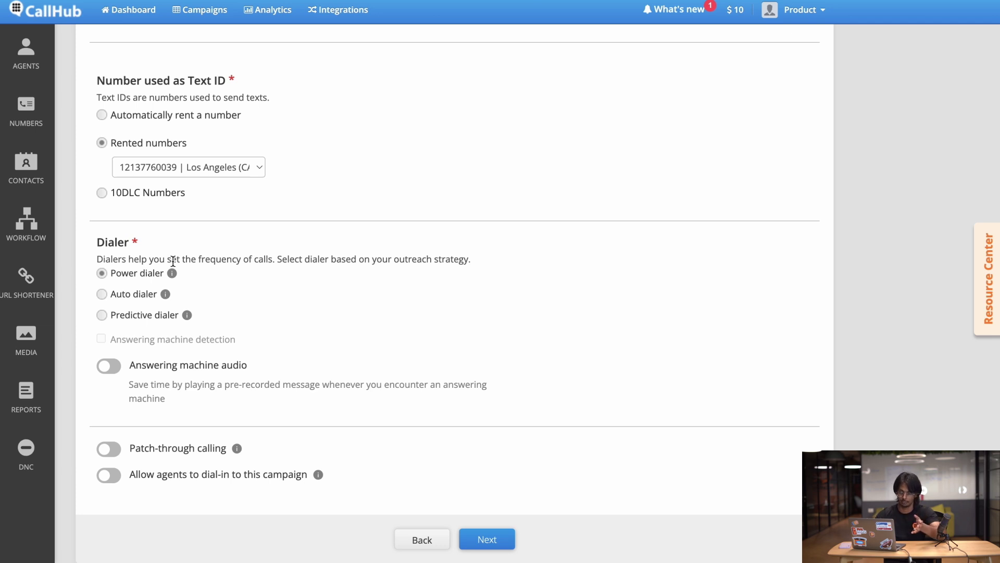
mouse_move(174, 273)
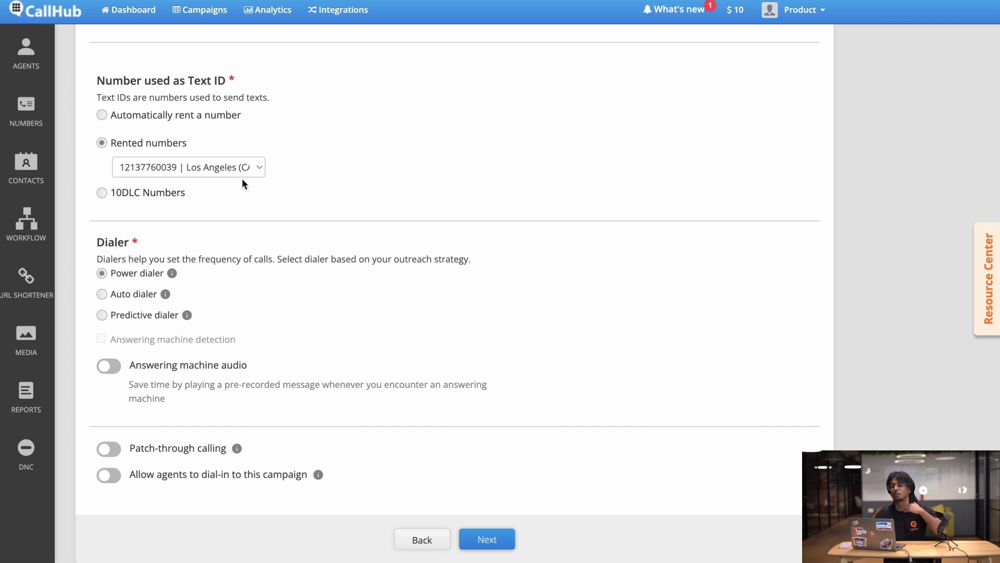
click(120, 296)
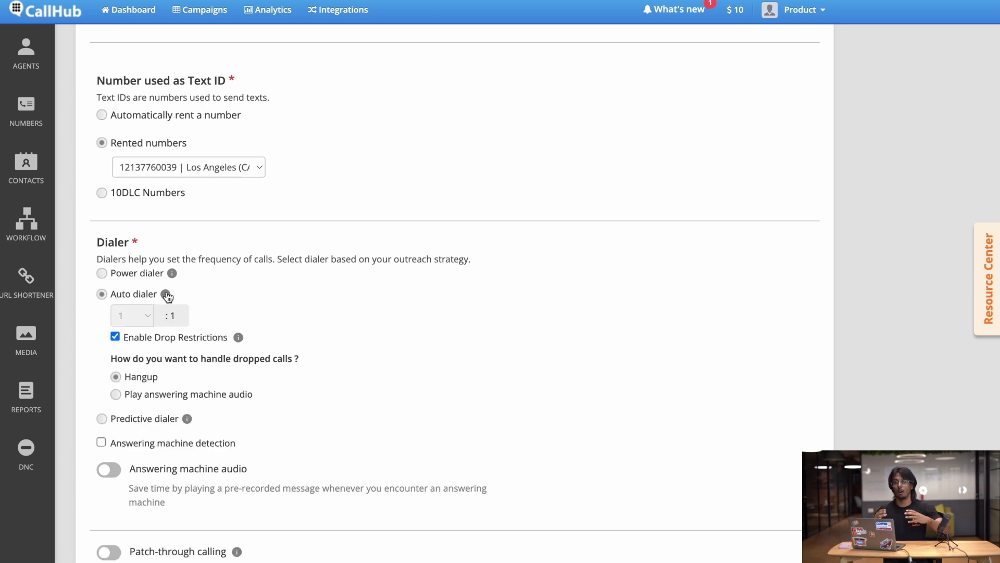
mouse_move(166, 295)
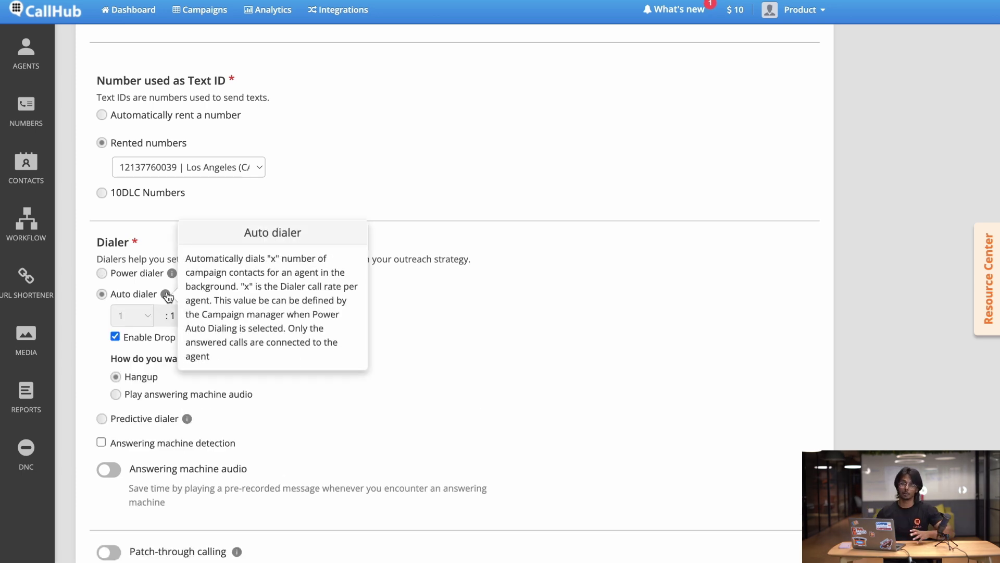
click(257, 167)
click(257, 167)
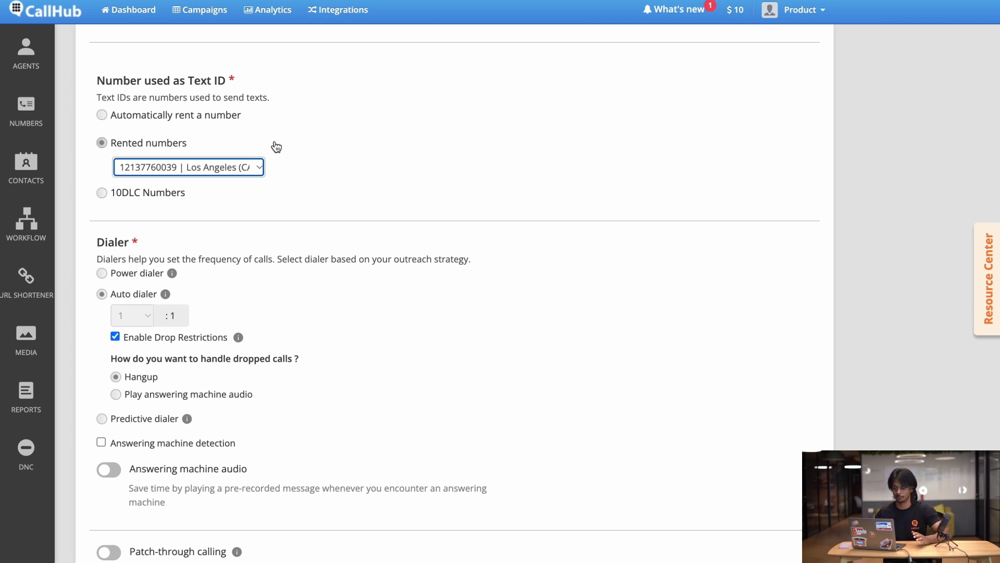
scroll(276, 147, down, 1)
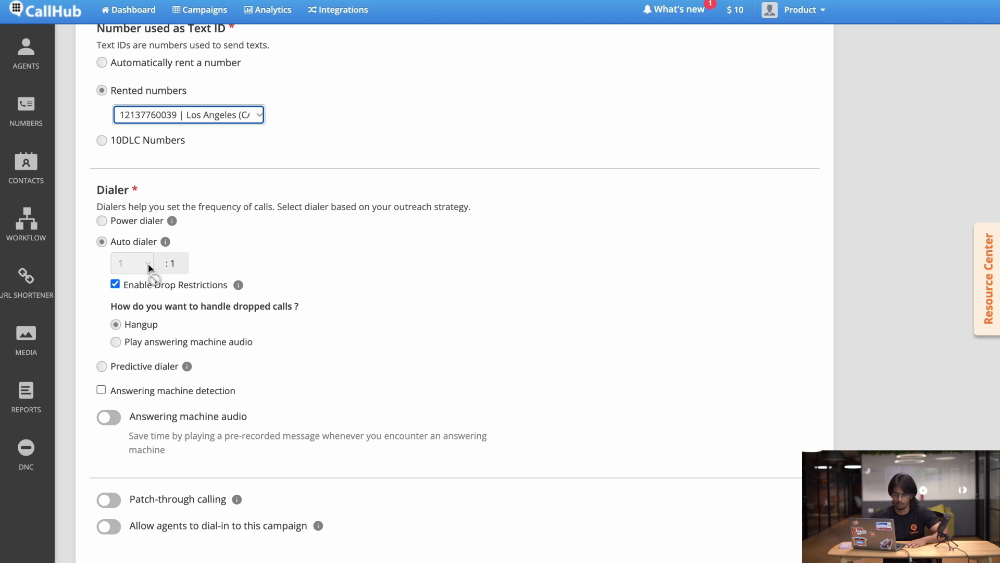
scroll(147, 265, down, 1)
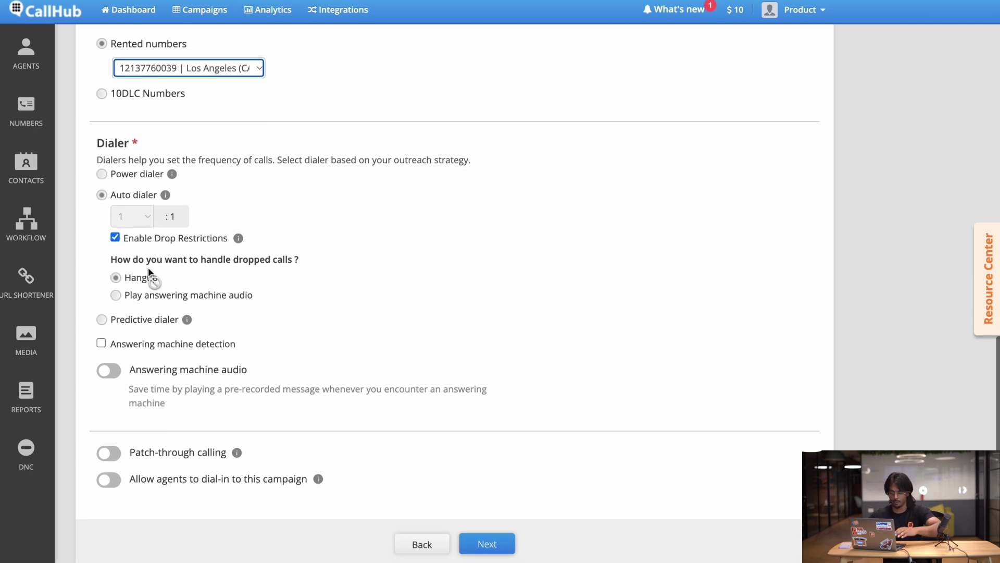
drag(108, 252, 243, 254)
click(264, 276)
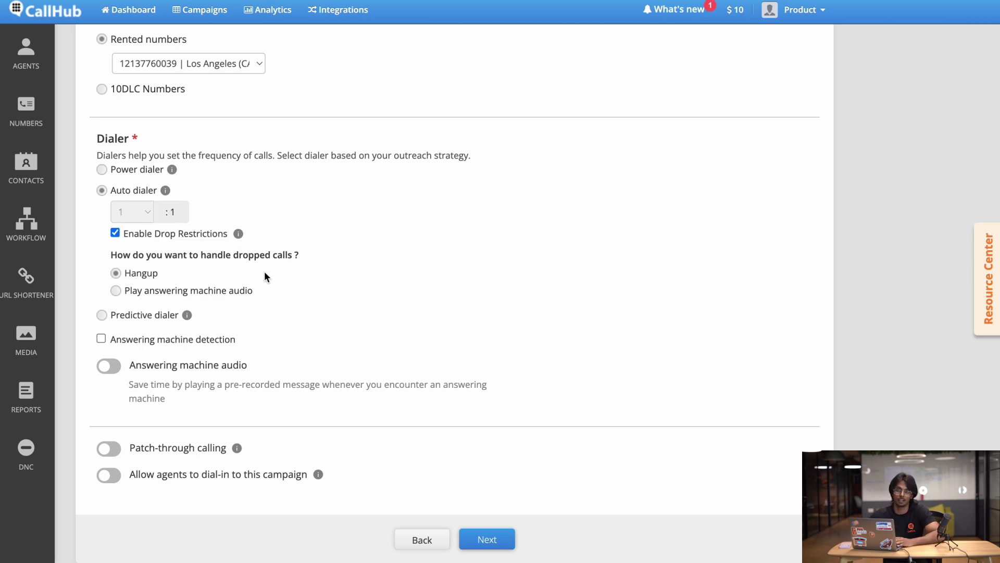
Step: Choose the Predictive dialer, keeping the 3% max drop rate and Hangup
click(103, 315)
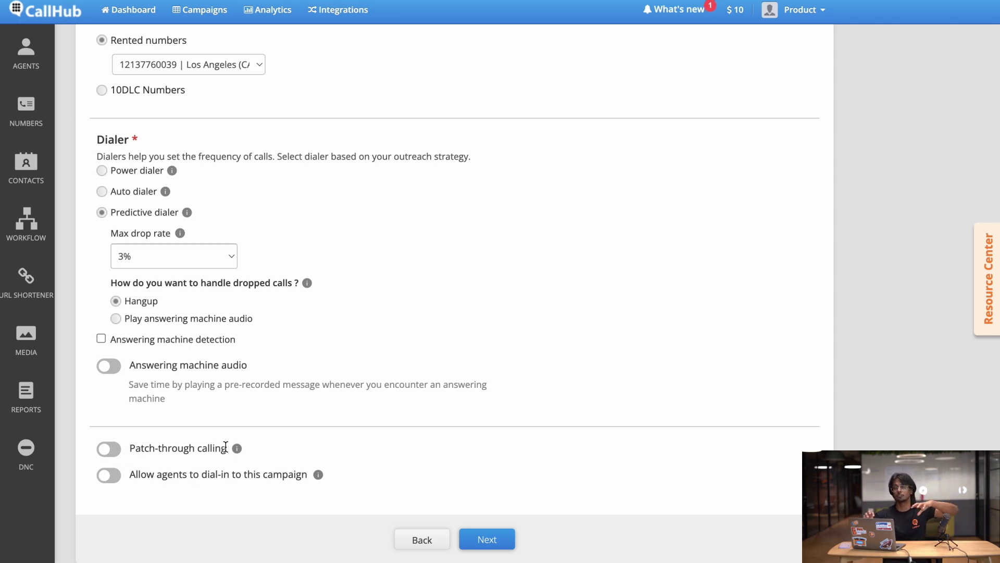
mouse_move(237, 449)
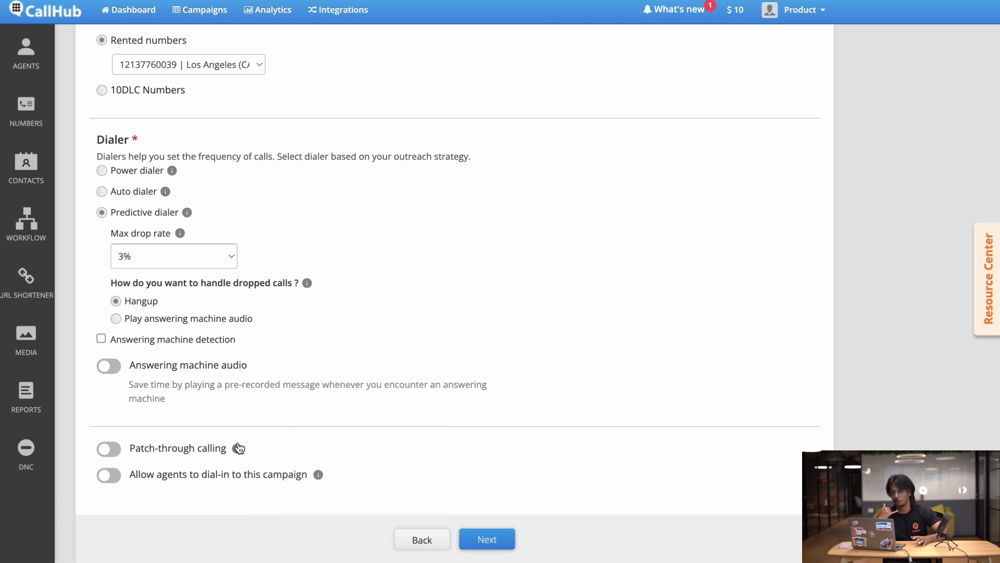
mouse_move(320, 478)
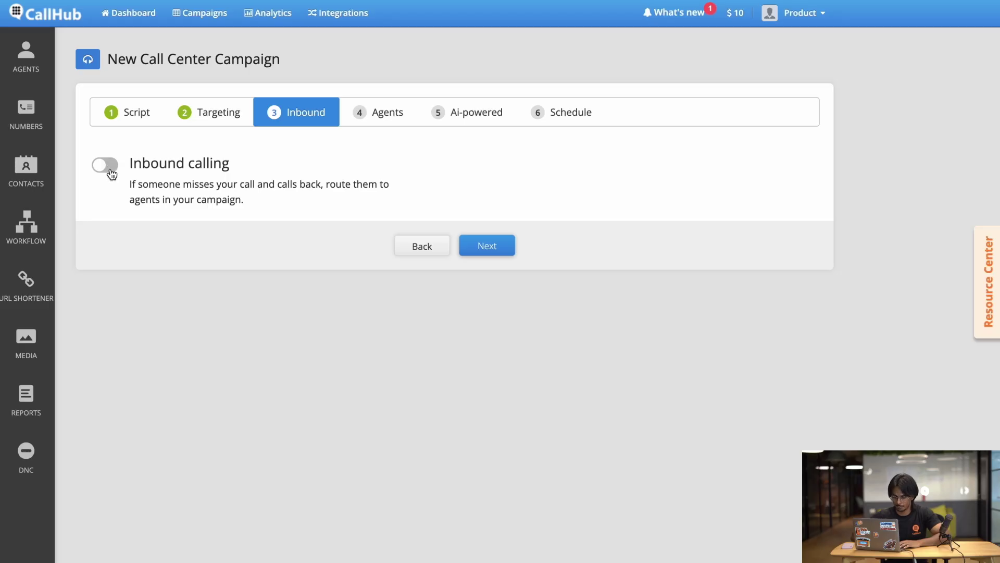
Step: Turn on inbound calling, keep the fundraising-dinner text-to-speech welcome message, and continue to hold music
click(106, 165)
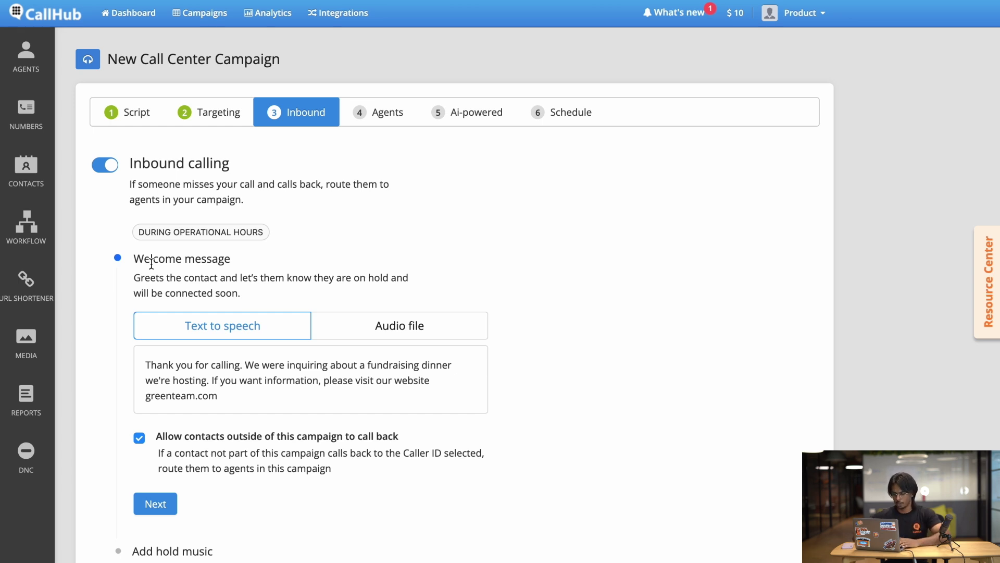
scroll(198, 386, down, 1)
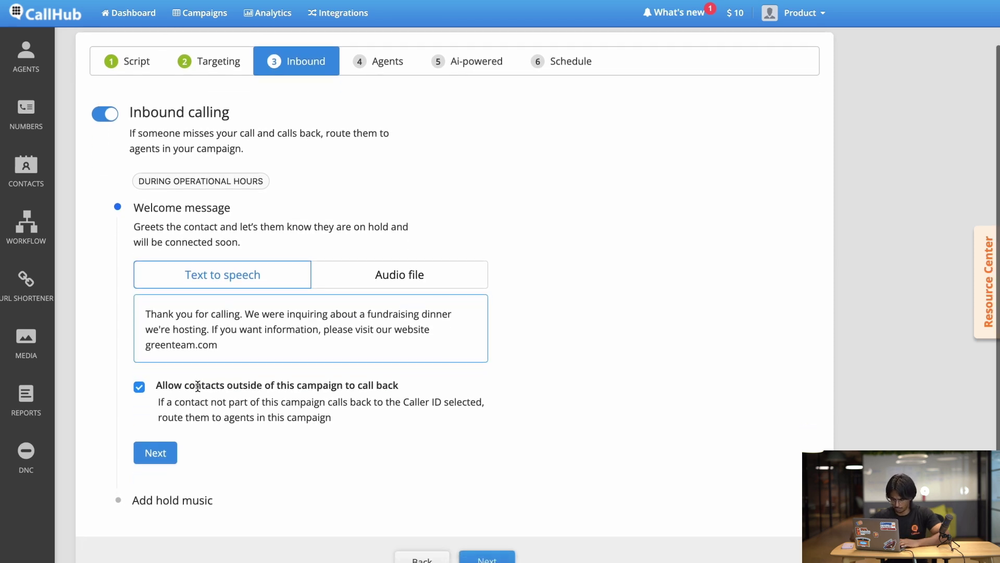
scroll(198, 385, down, 1)
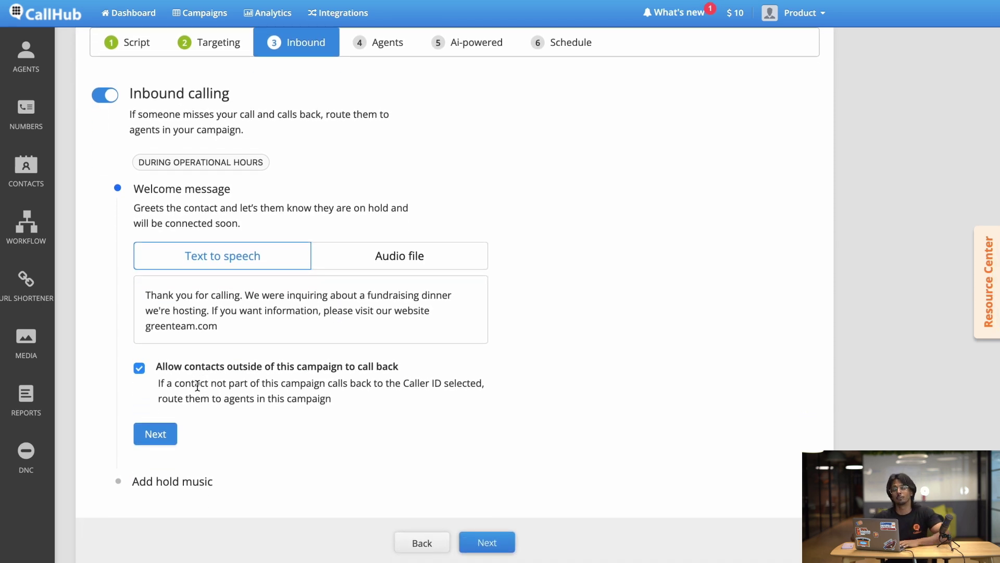
click(163, 435)
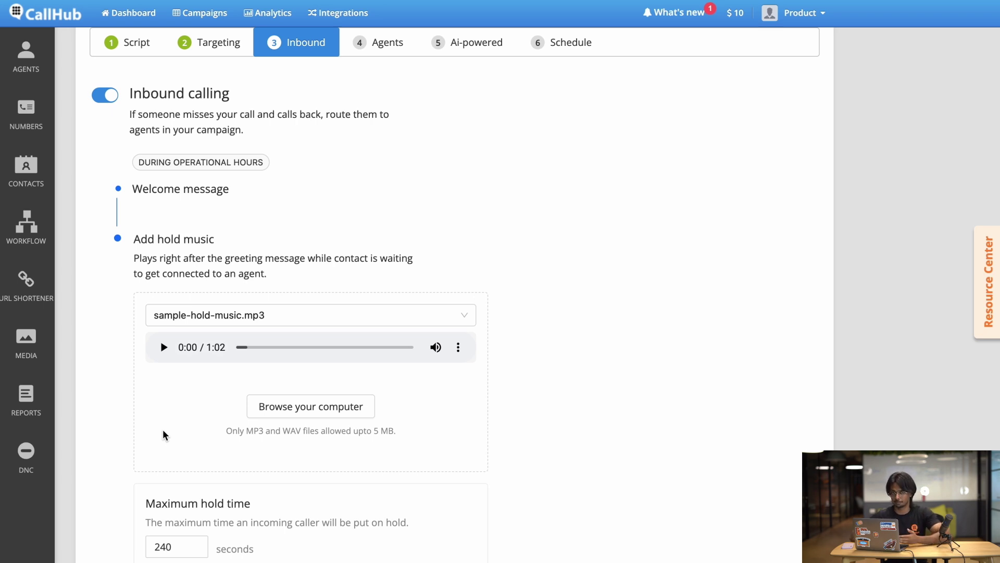
Step: Keep sample-hold-music.mp3 as the hold music with a 240-second maximum hold time, and finish inbound setup
scroll(163, 435, down, 1)
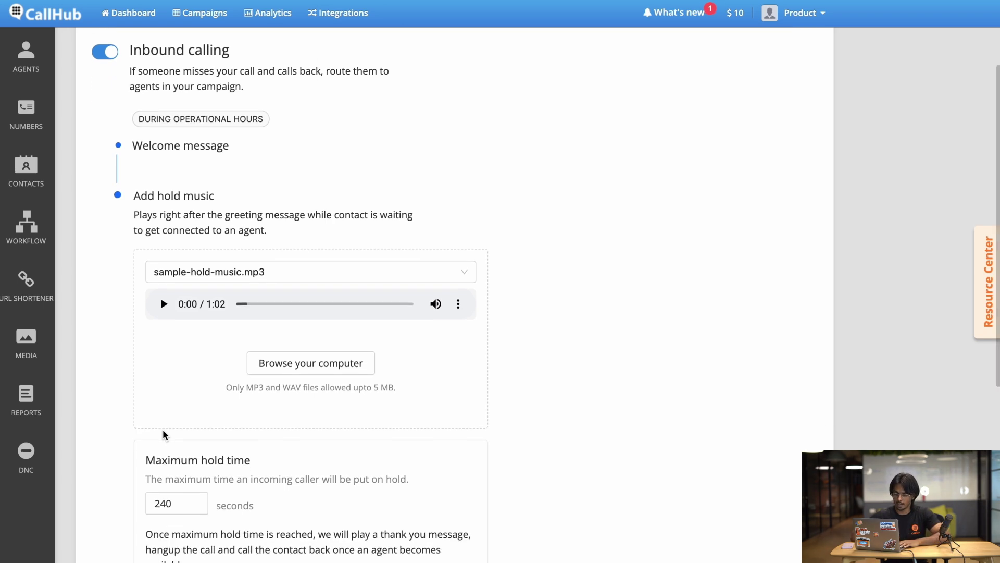
scroll(162, 435, down, 1)
scroll(163, 429, down, 1)
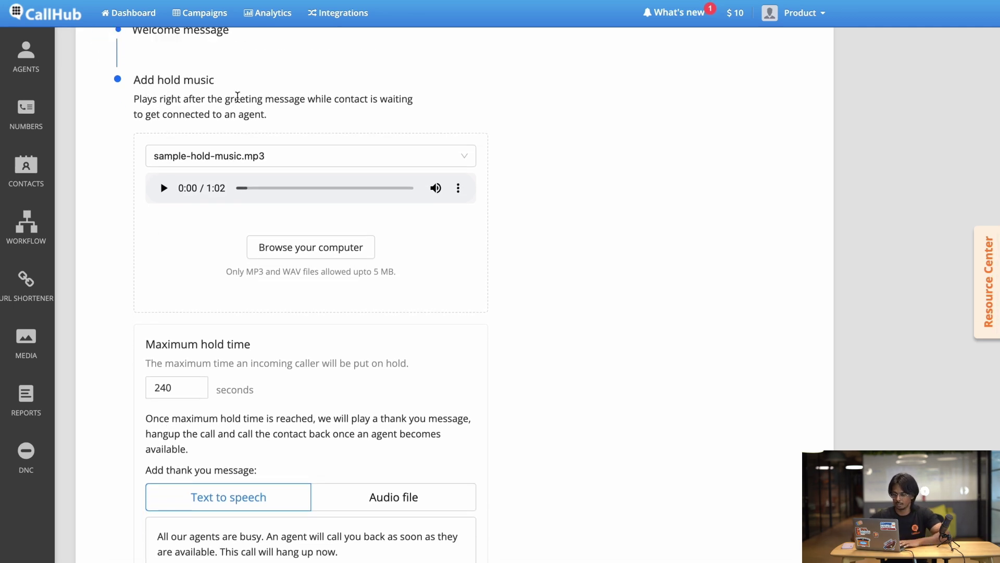
click(282, 160)
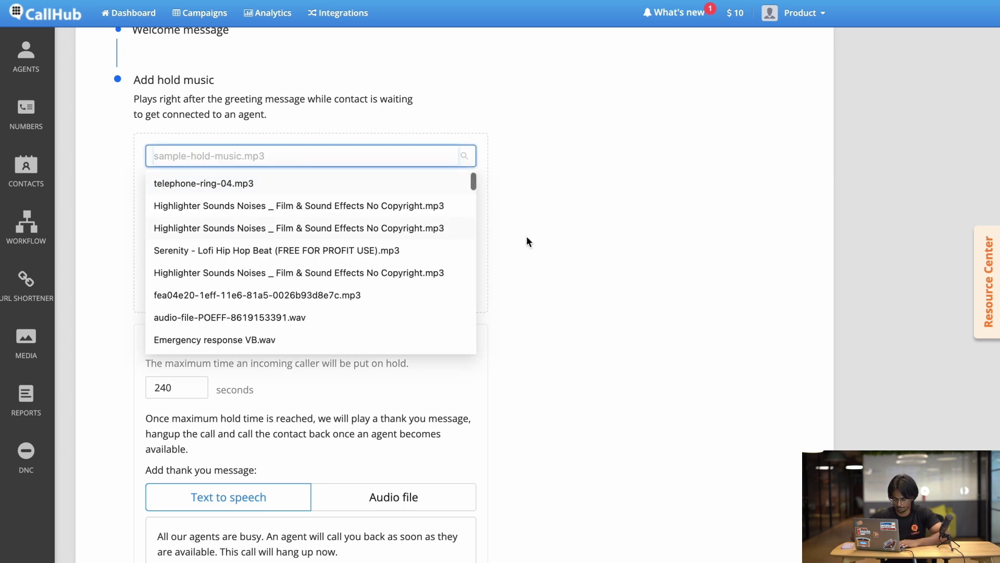
click(671, 229)
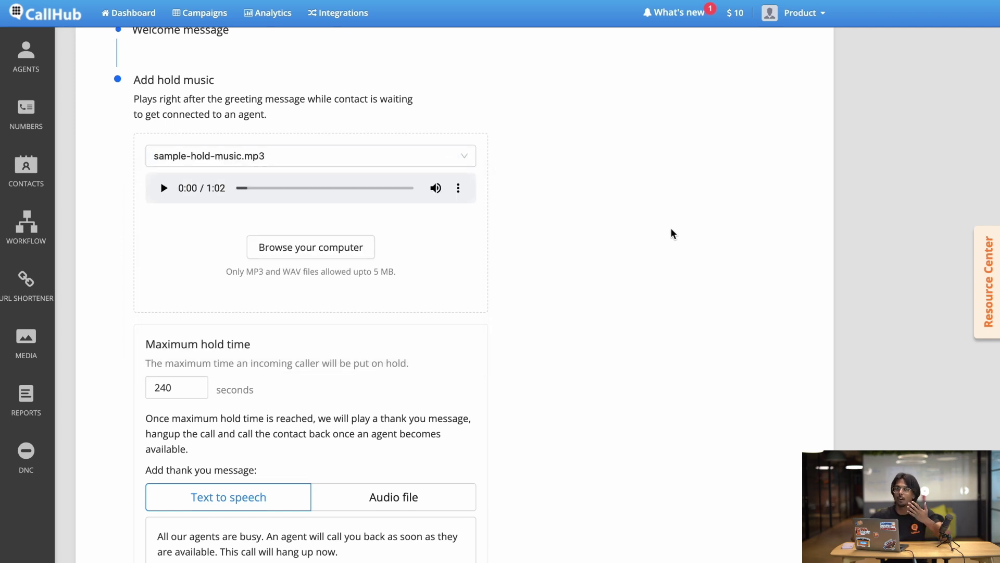
scroll(672, 229, down, 1)
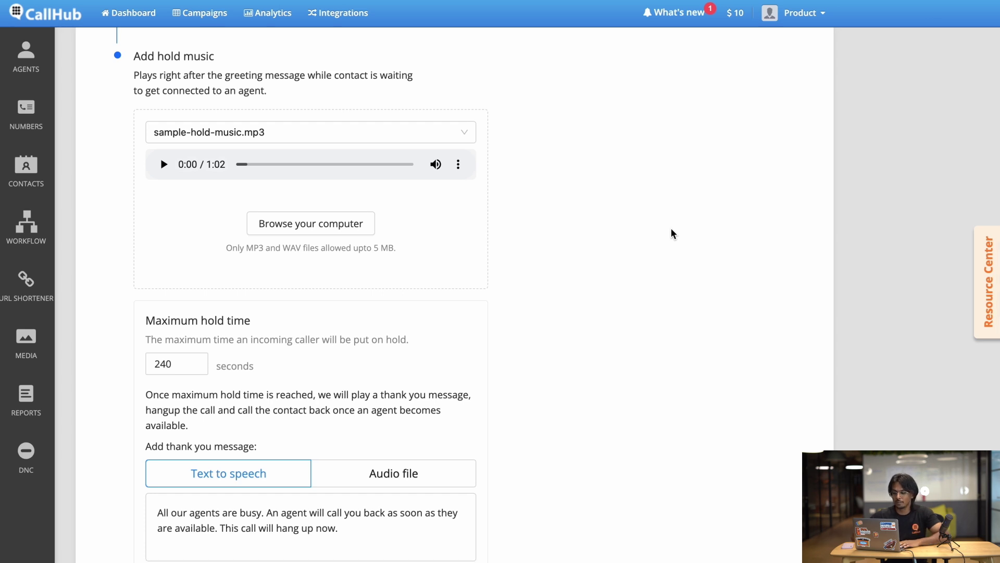
scroll(671, 228, down, 2)
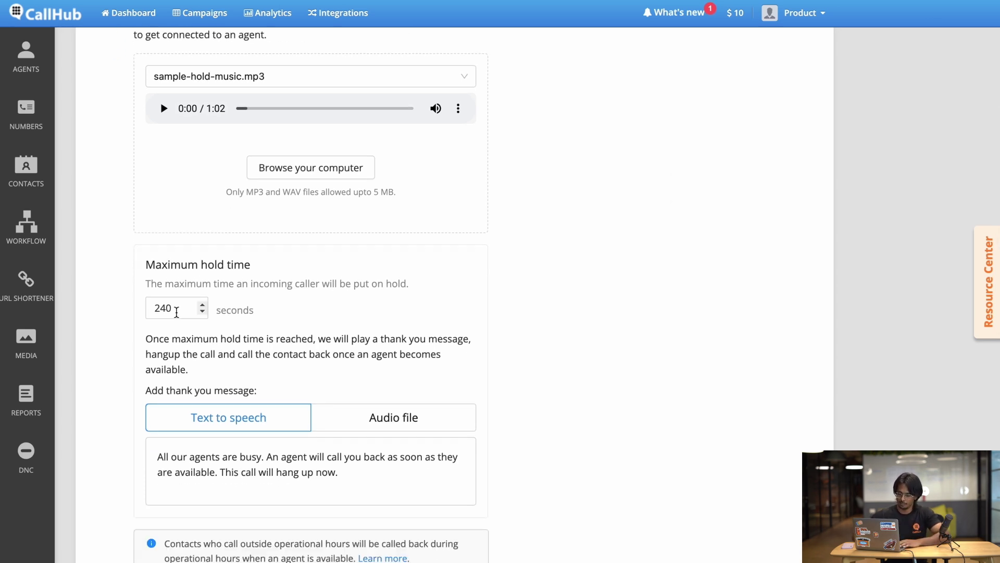
scroll(208, 289, down, 4)
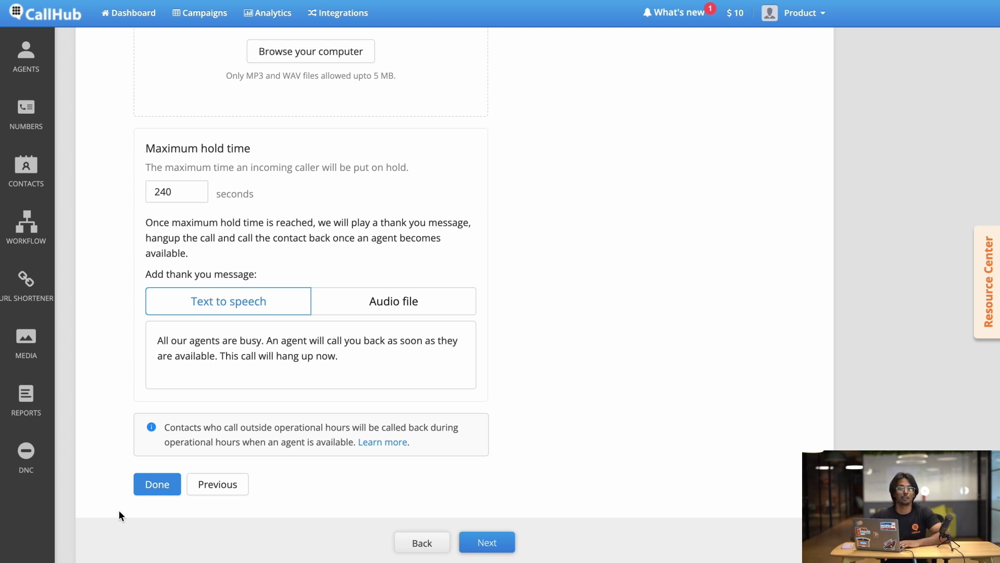
click(157, 485)
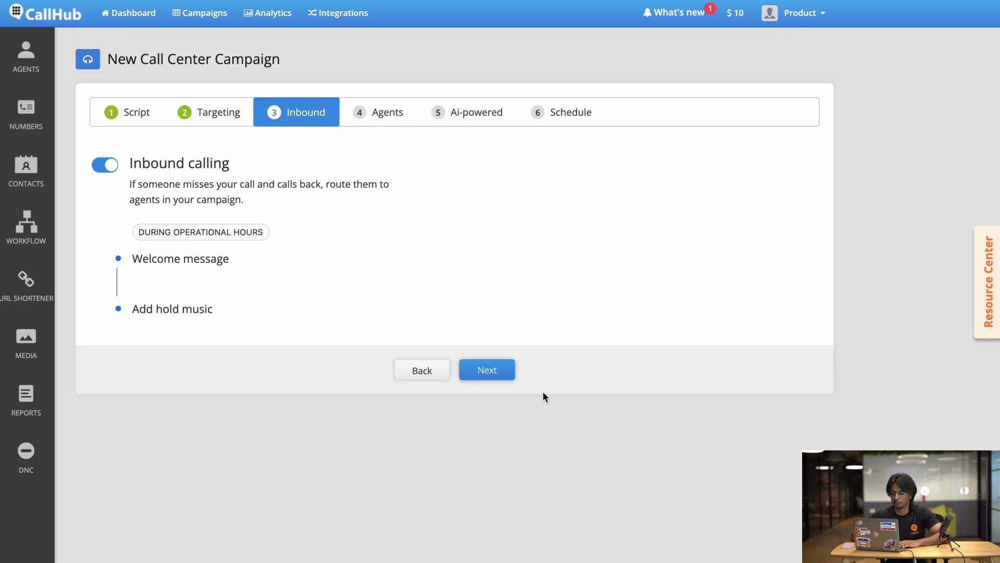
Step: On the Agents step, search 'Pu' and 'Va' and add both matching agents as specific agents
click(495, 375)
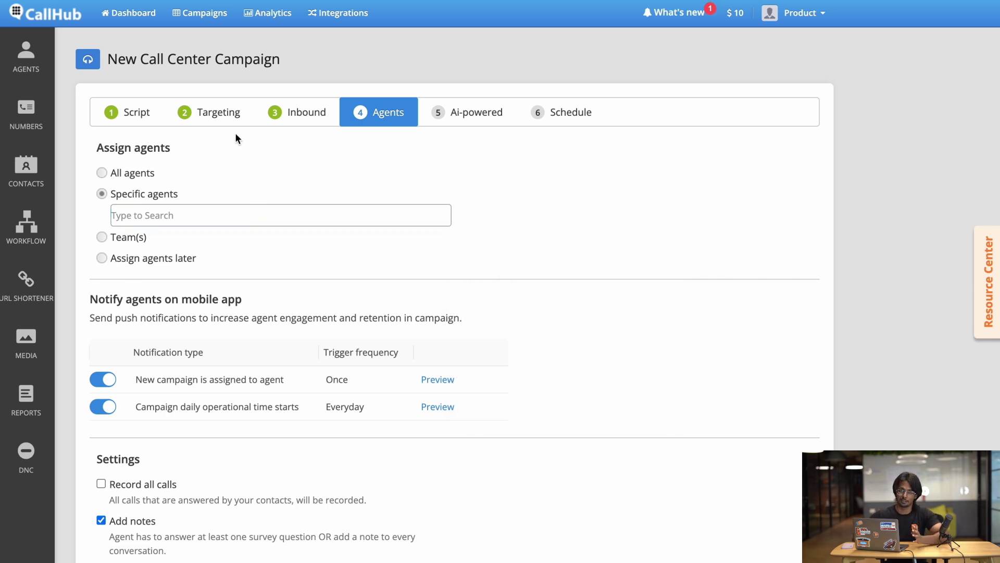
click(188, 212)
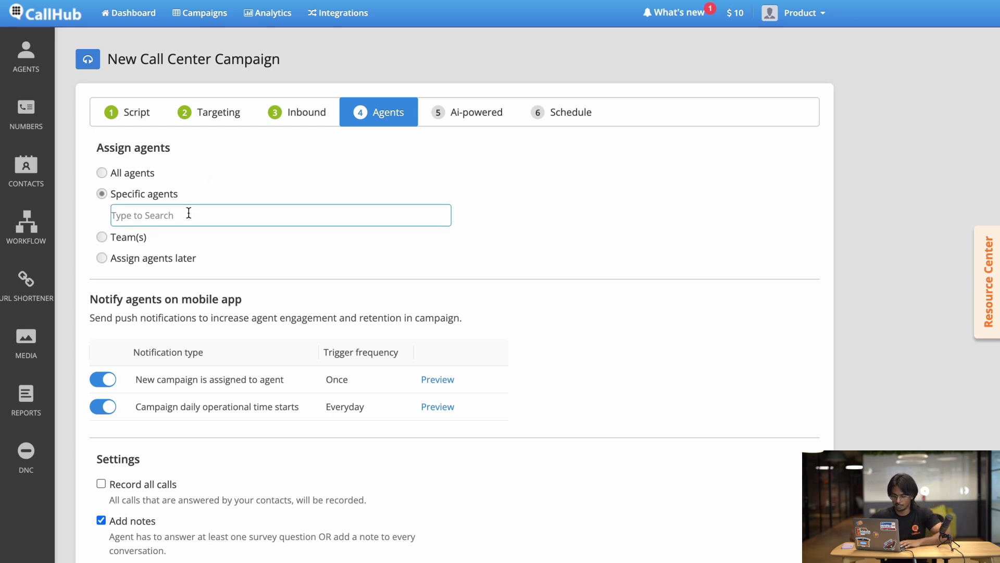
click(188, 213)
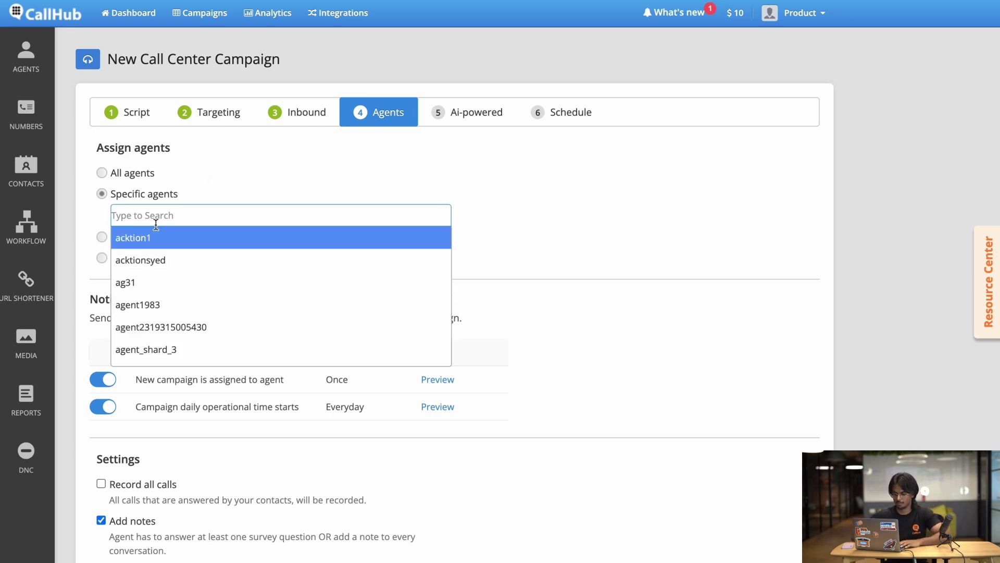
text(Pu)
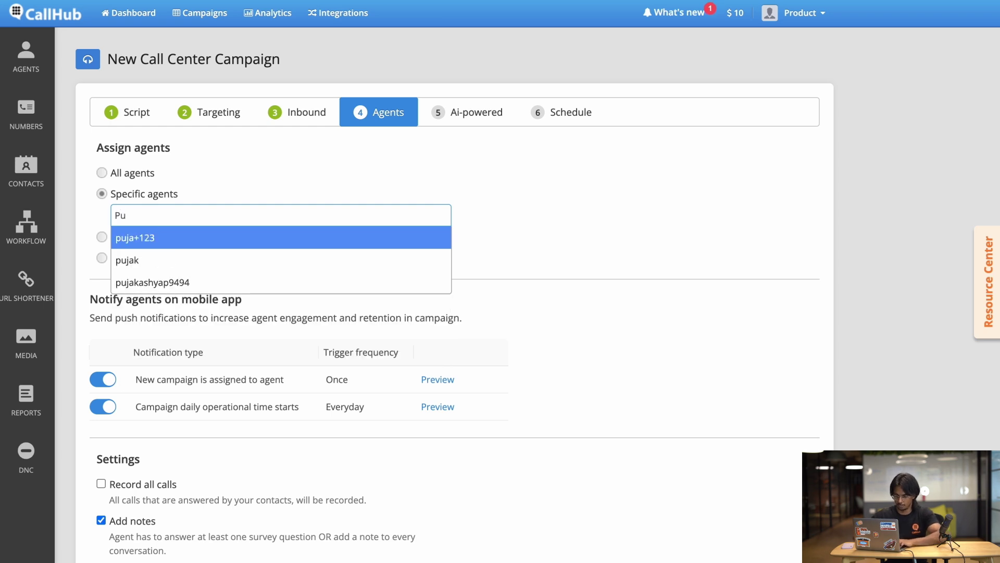
key(Down)
key(Return)
text(Va)
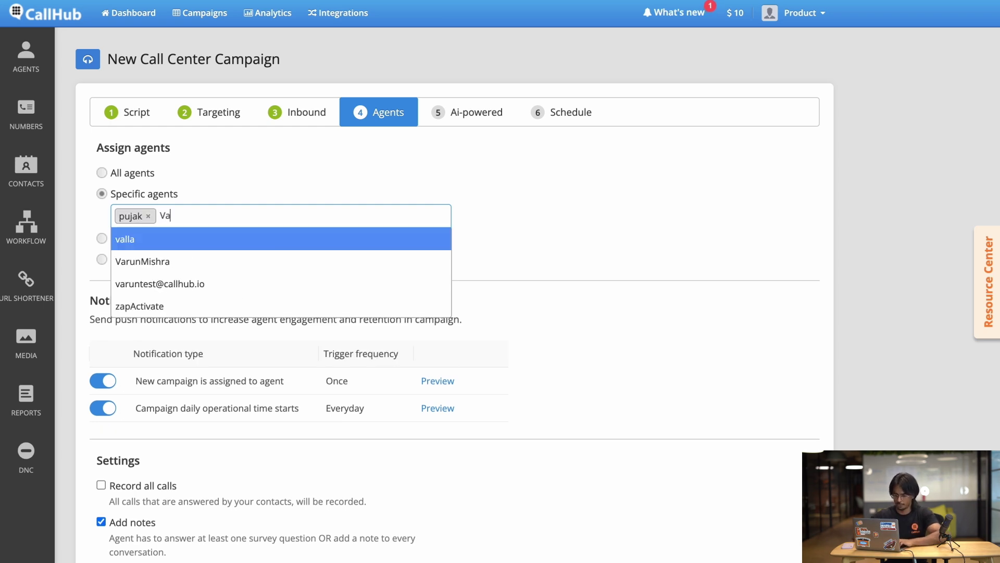
key(Down)
key(Return)
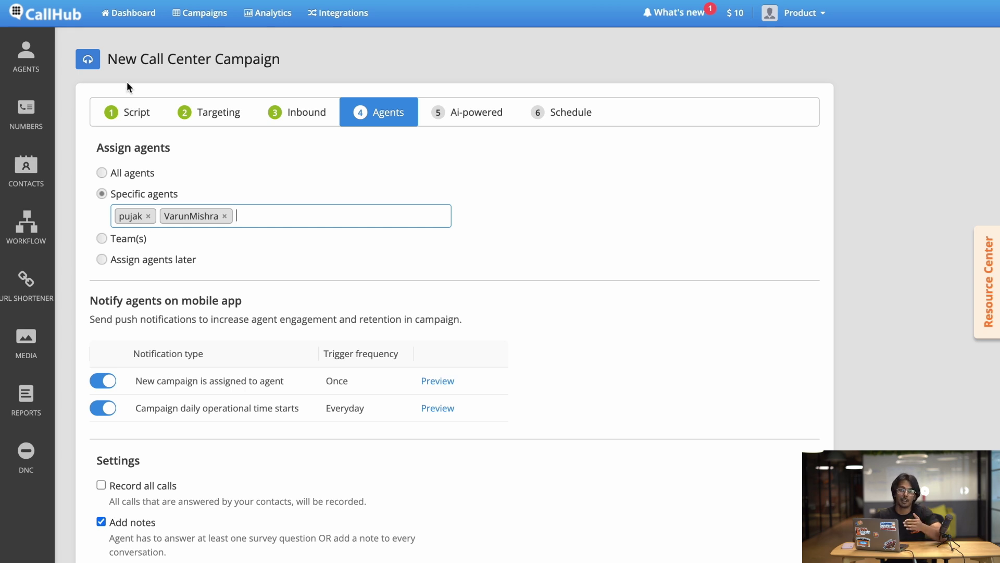
scroll(127, 82, down, 1)
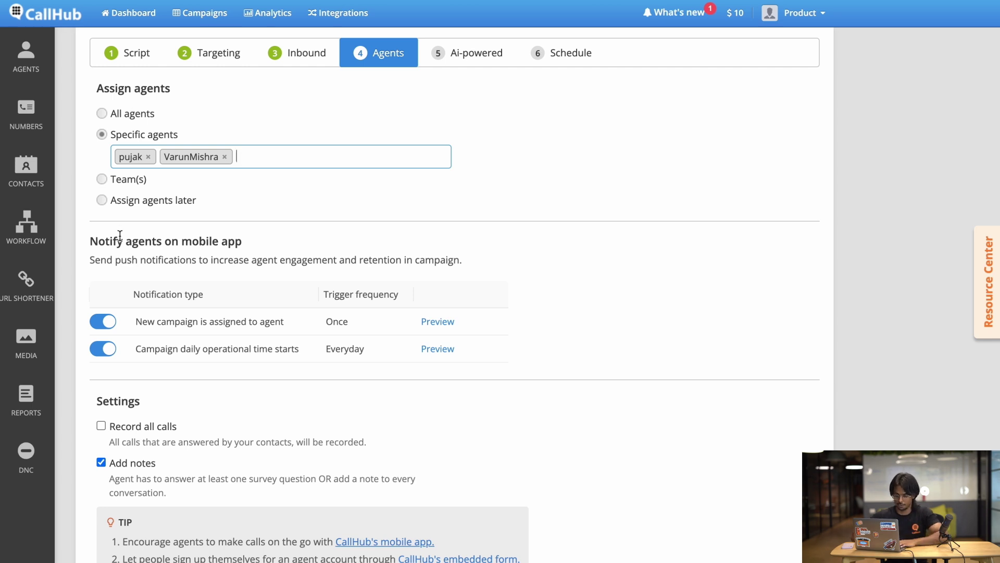
drag(90, 239, 242, 239)
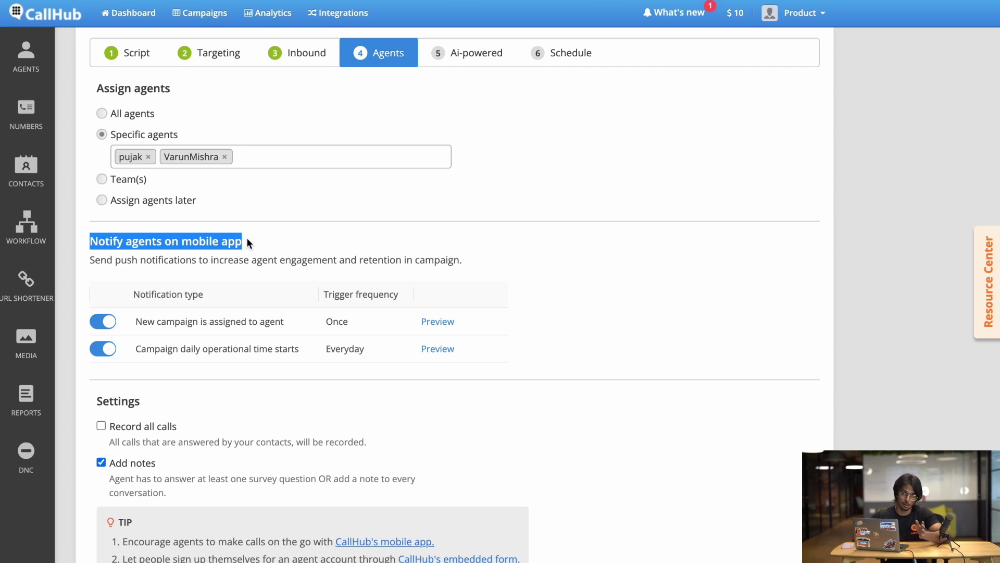
scroll(246, 242, down, 1)
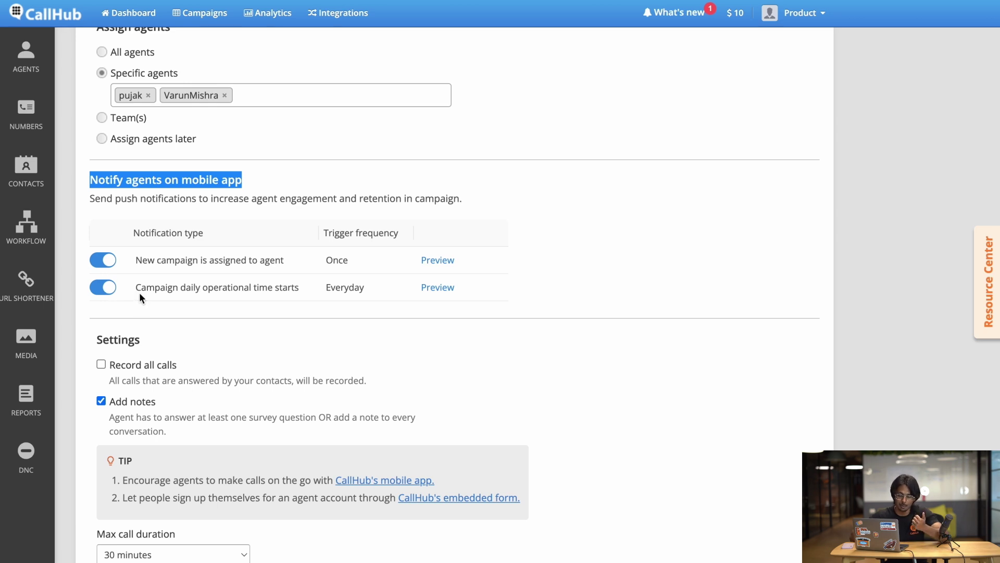
click(212, 221)
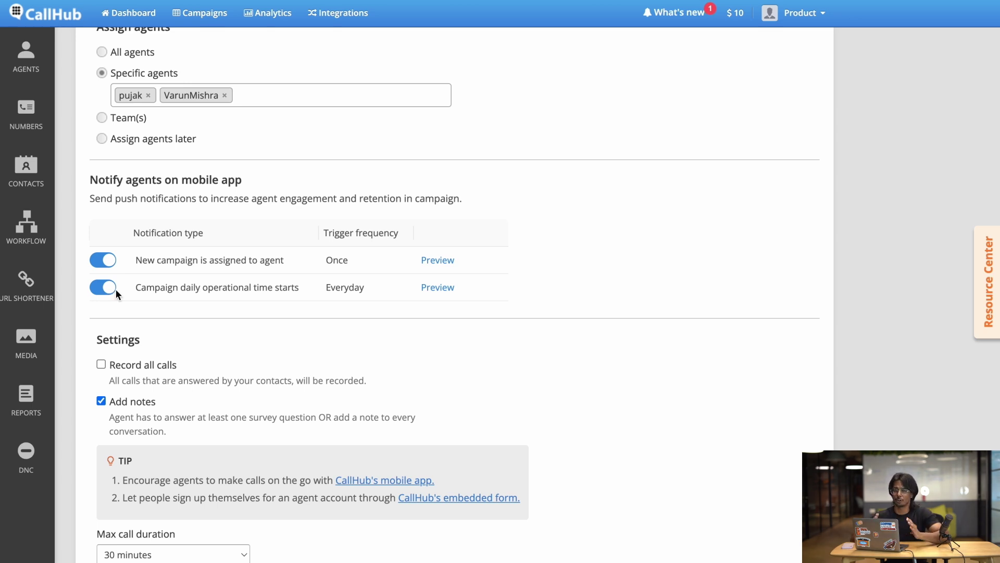
Step: Review the agent Settings section and advance to the AI-powered step
scroll(116, 289, down, 1)
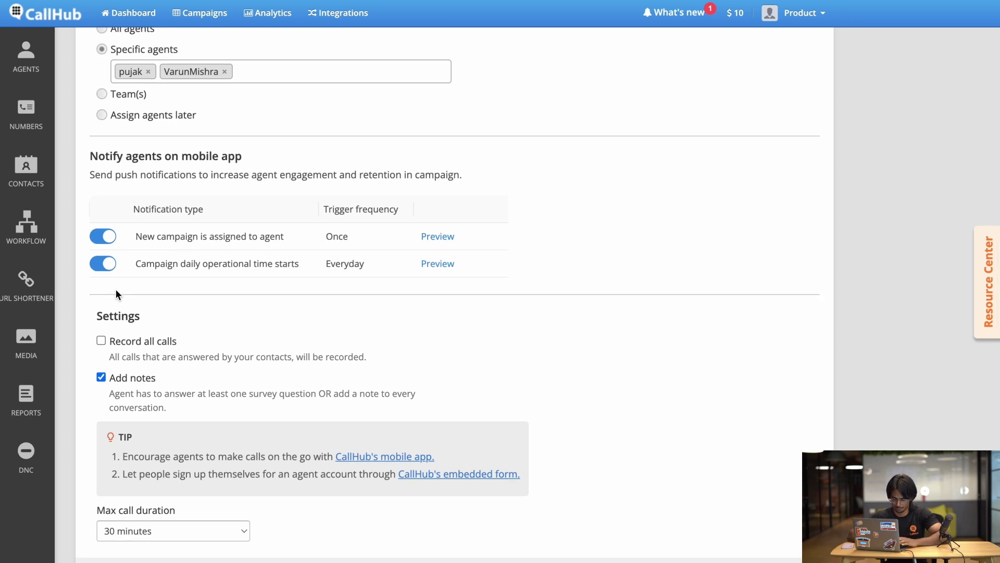
scroll(116, 289, down, 2)
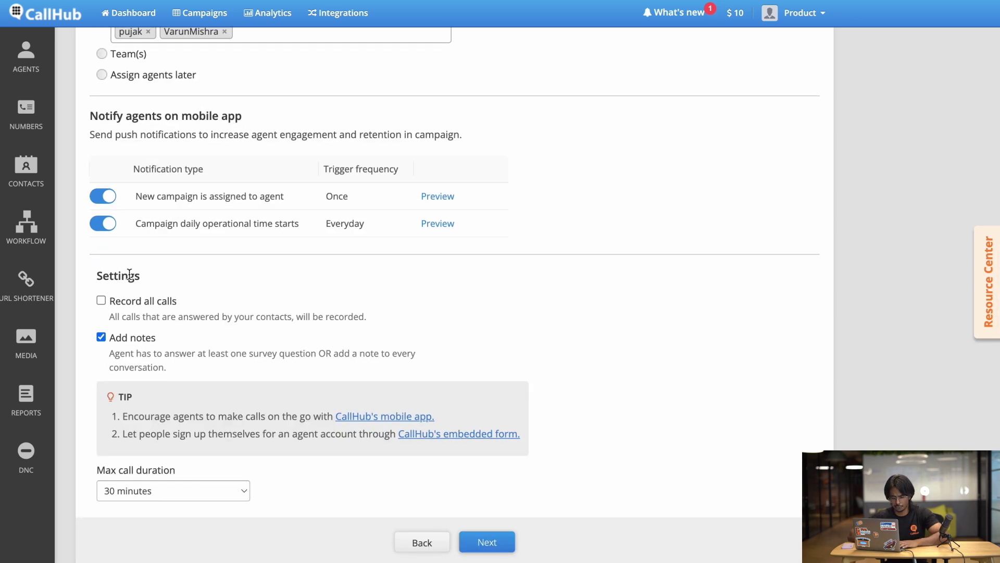
drag(90, 276, 205, 276)
click(216, 283)
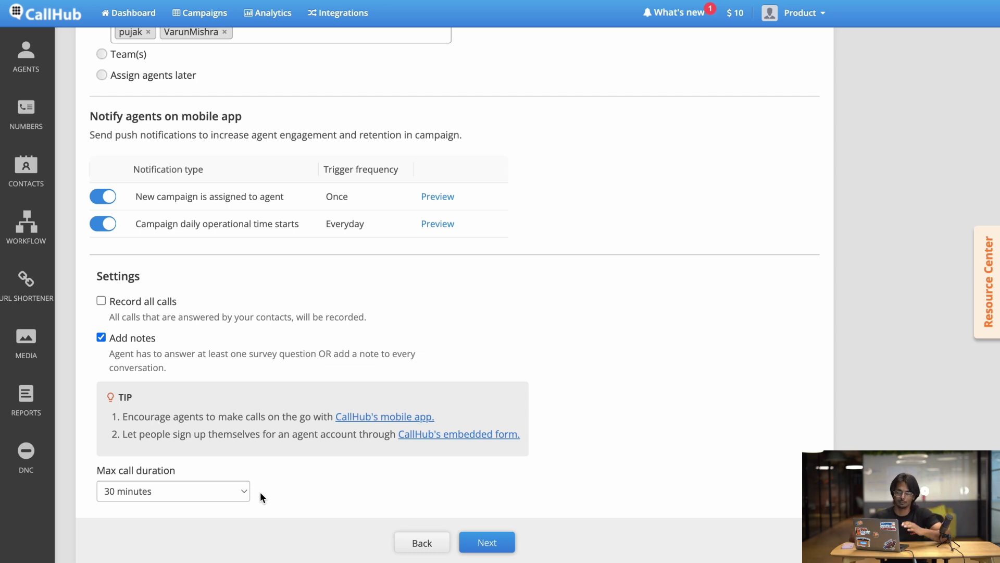
click(495, 542)
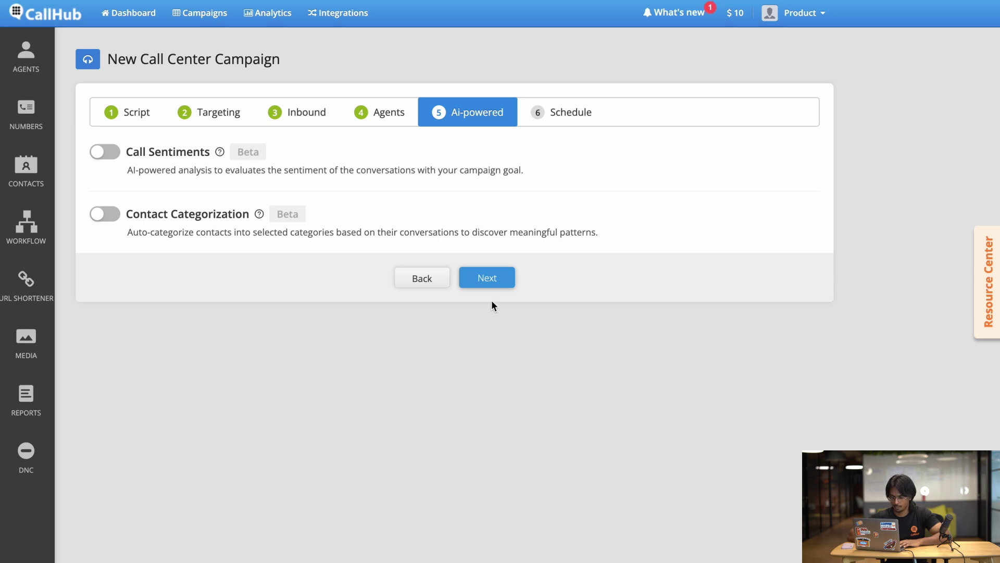
Step: Enable Call Sentiments with all calls recorded and Contact Categorization, then generate and revise an AI campaign goal
click(104, 152)
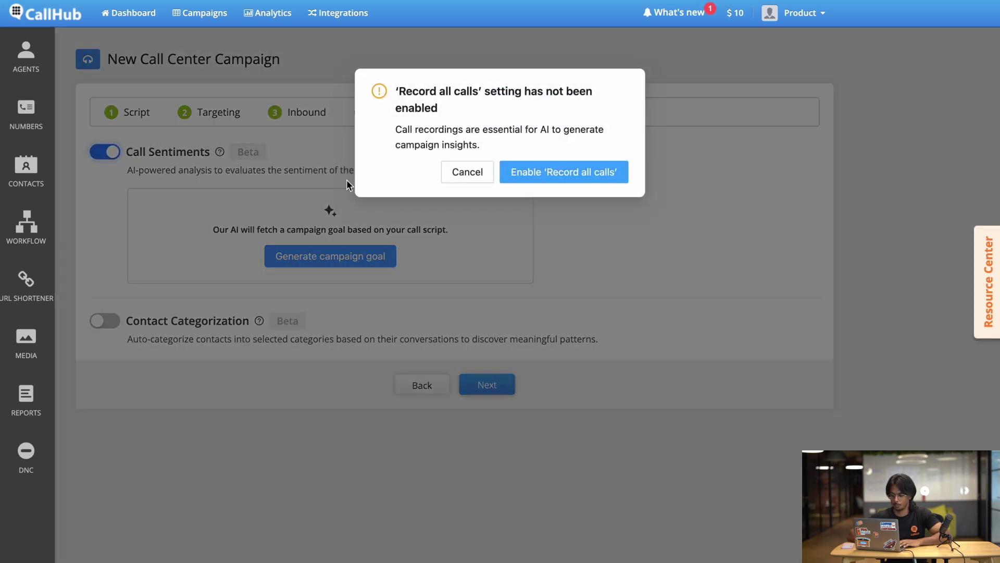
click(541, 180)
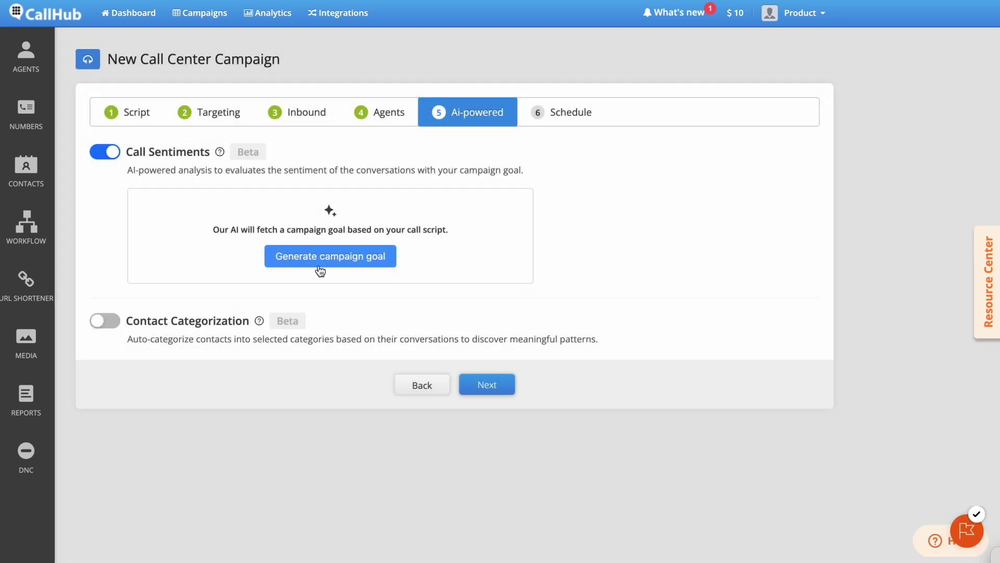
click(104, 321)
click(350, 256)
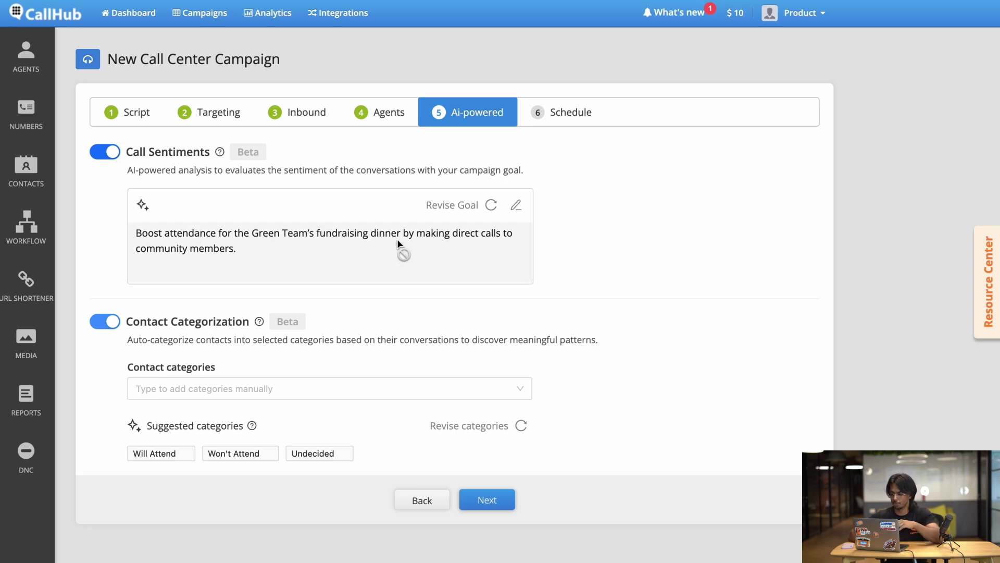
click(458, 211)
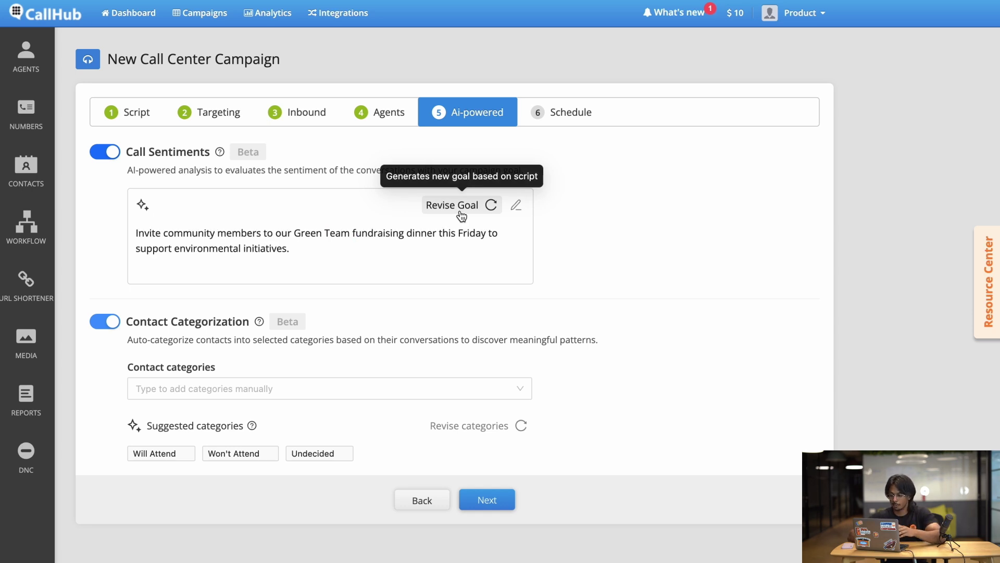
Step: Replace the Call Sentiments goal text with 'Get more attendees to the fundraising dinner' and save it
click(517, 205)
drag(288, 249, 97, 205)
key(BackSpace)
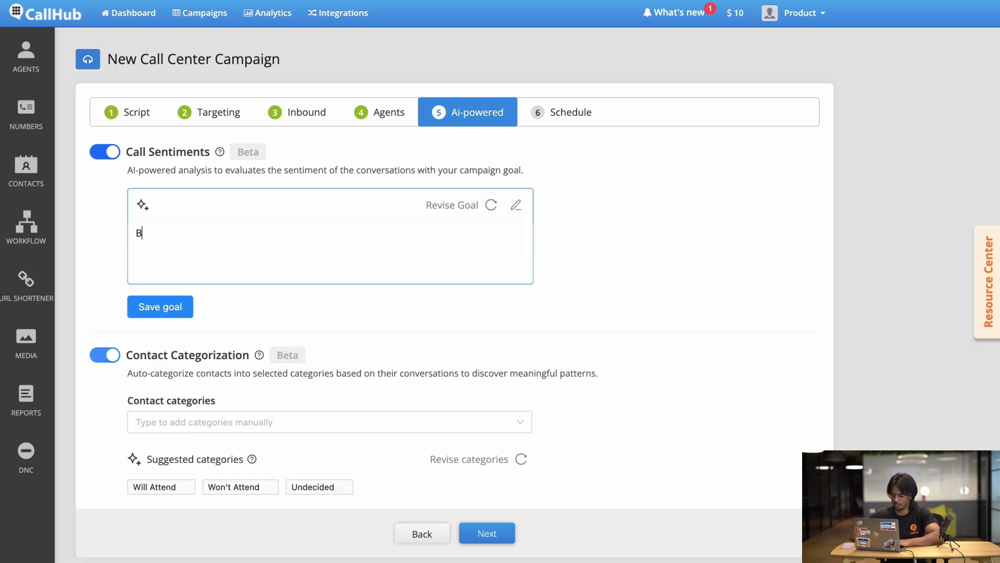
text(Get more attendees to the fundraising dinner)
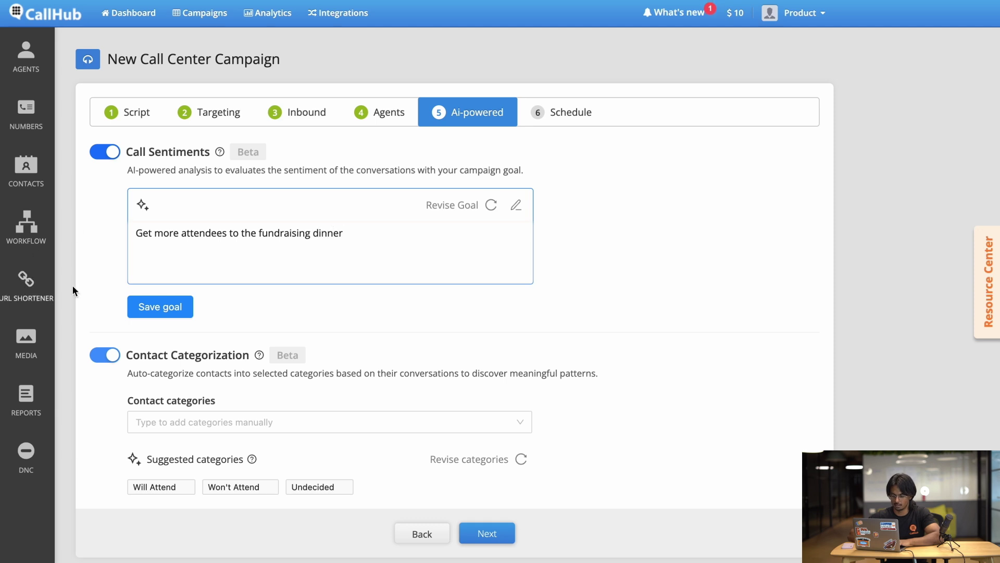
click(153, 306)
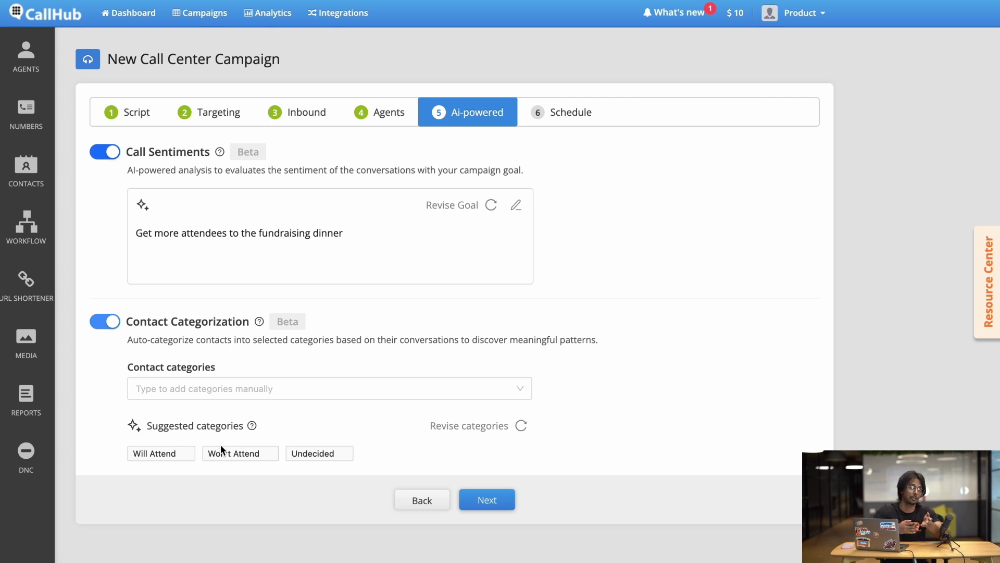
Step: Add Will Attend, Won't Attend and Undecided as contact categories and continue to Schedule
click(239, 380)
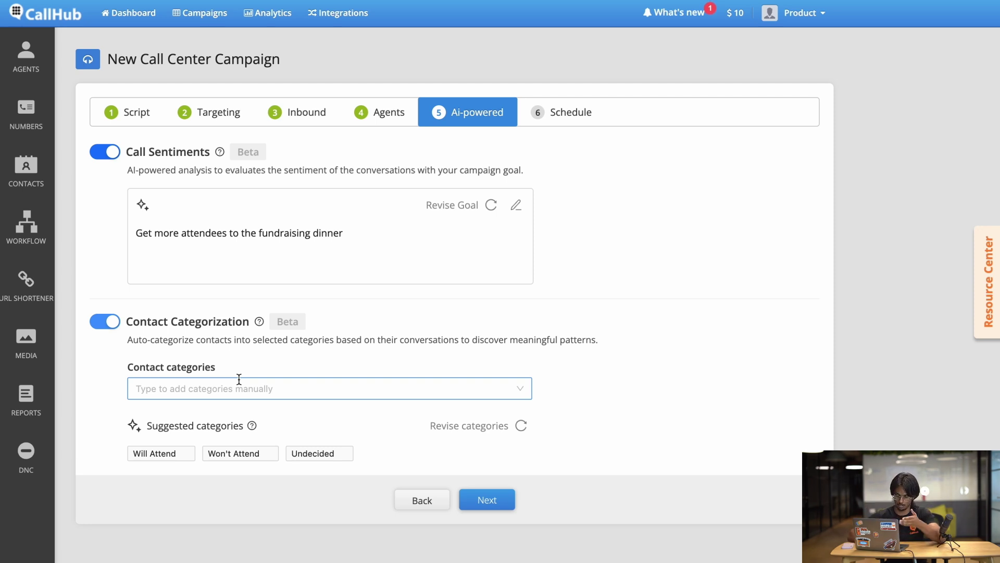
click(175, 460)
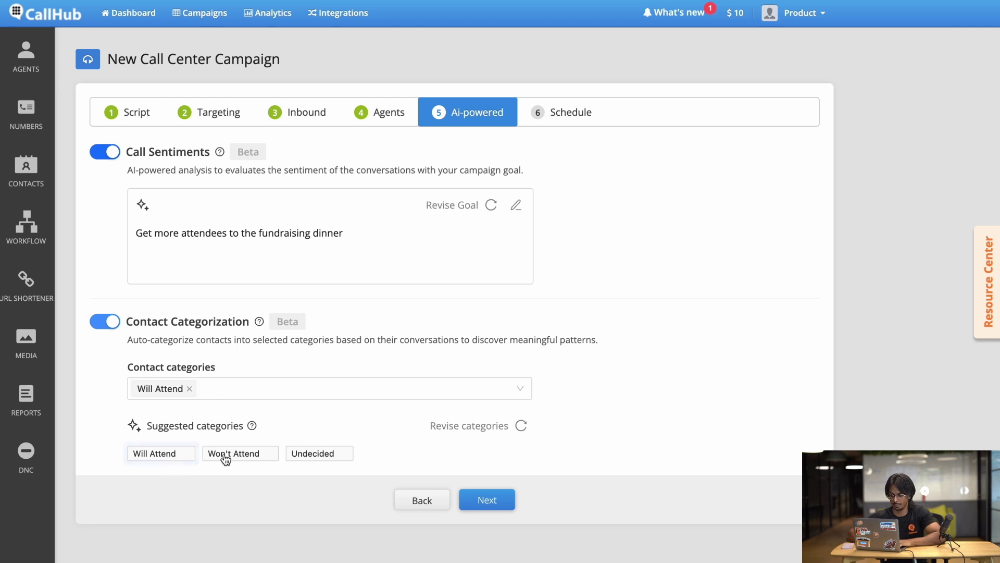
click(261, 457)
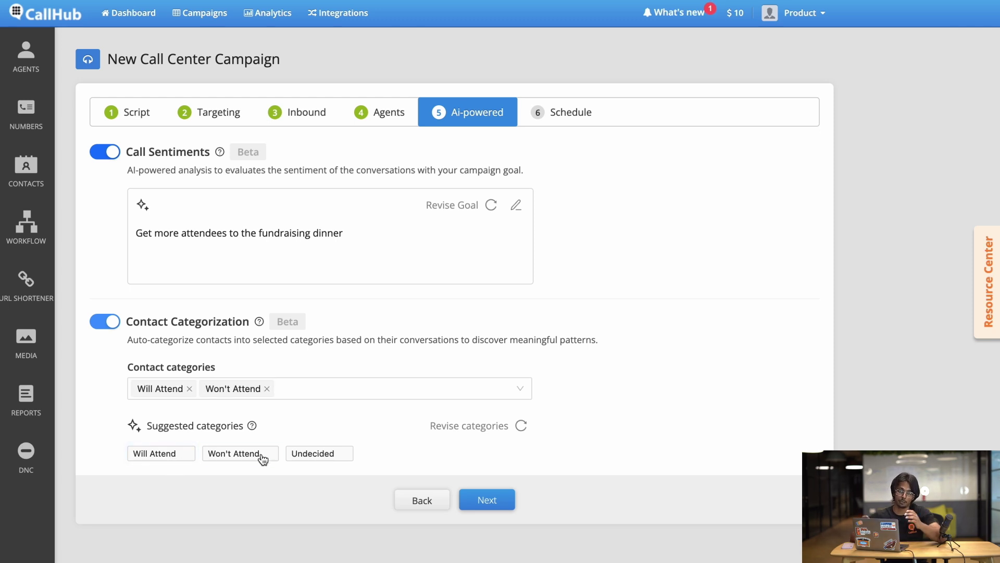
click(343, 457)
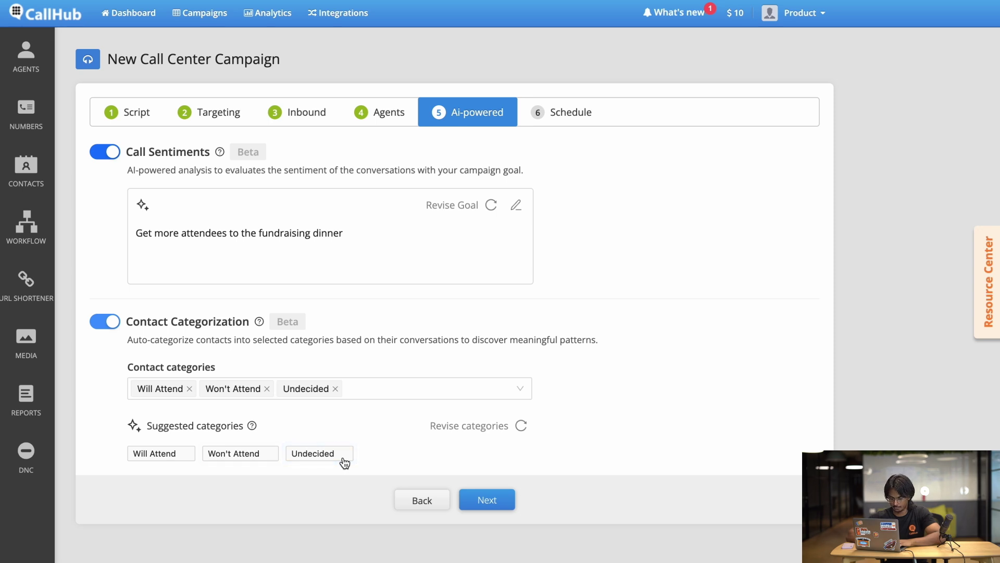
click(468, 500)
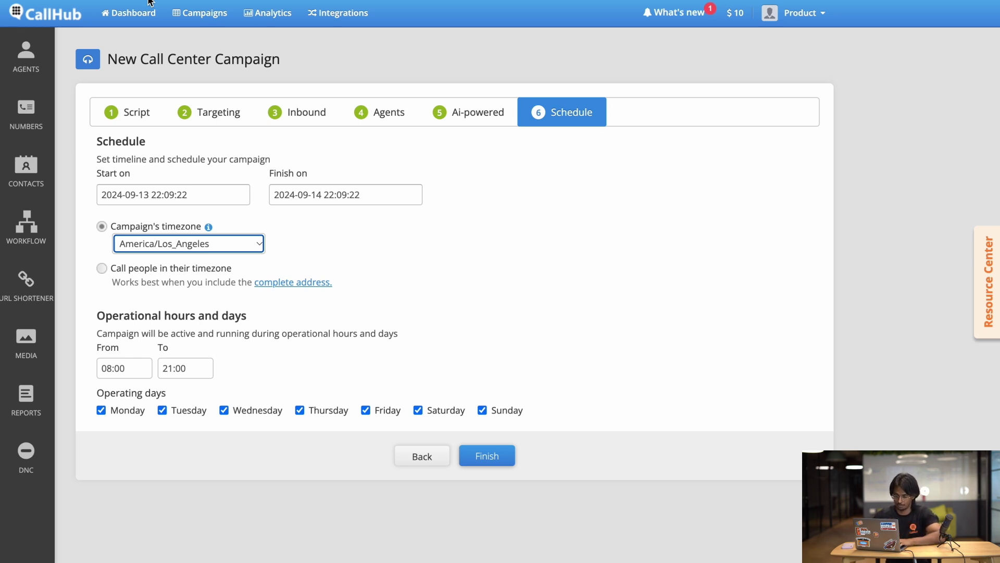
click(227, 192)
click(302, 194)
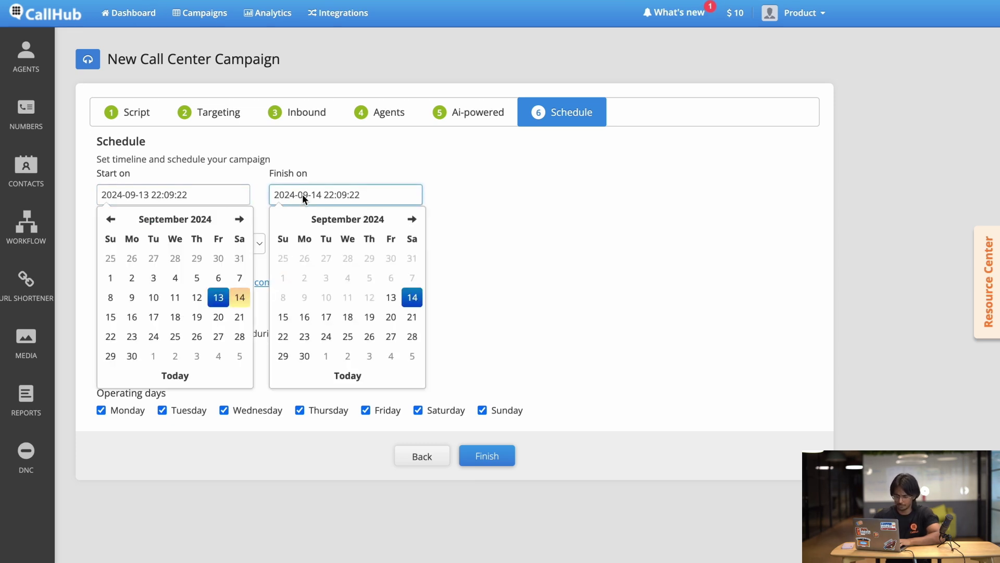
click(267, 190)
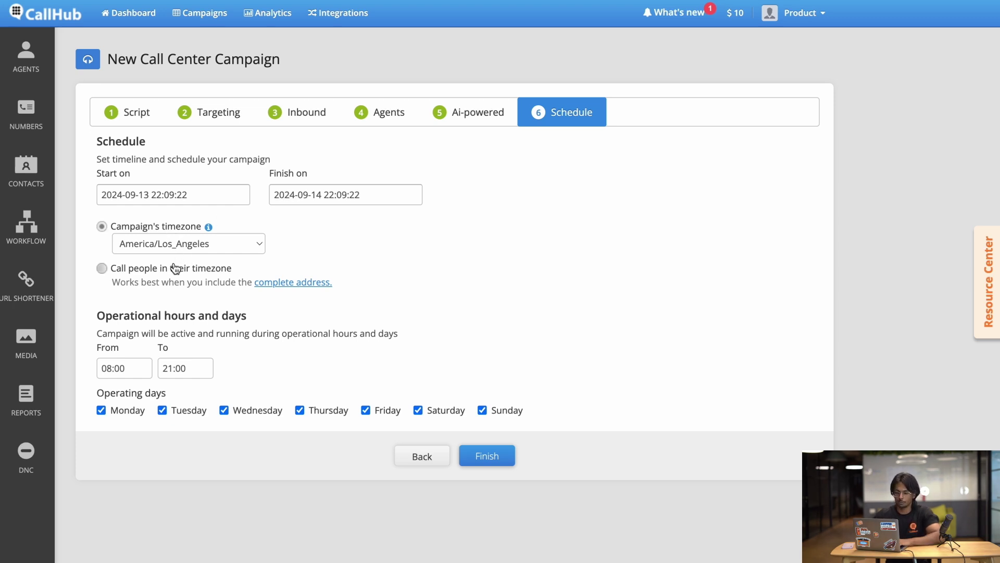
Step: Choose calling people in their own timezone and change the start hour from 08:00 to 17:00
click(103, 271)
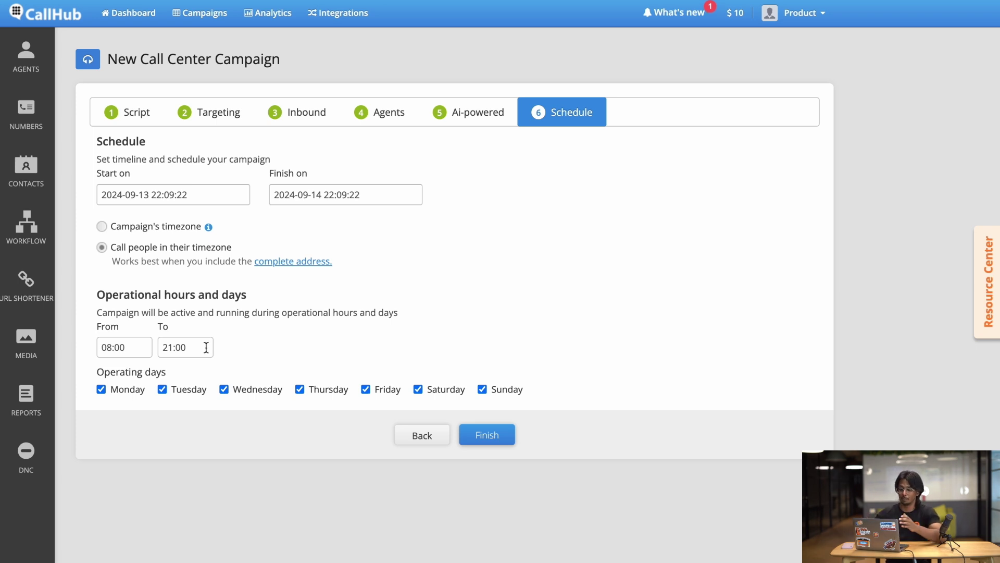
click(112, 347)
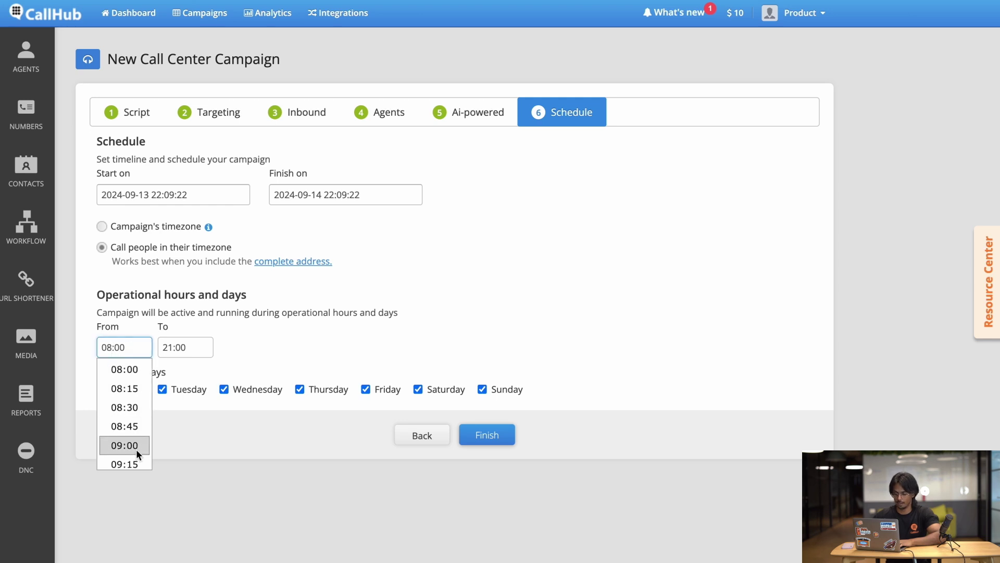
key(BackSpace)
key(BackSpace)
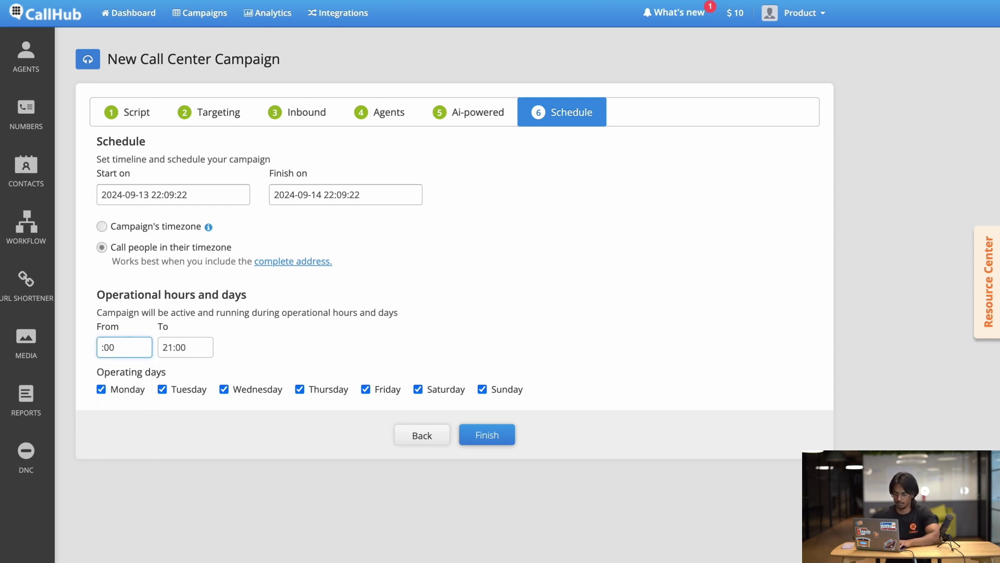
text(17)
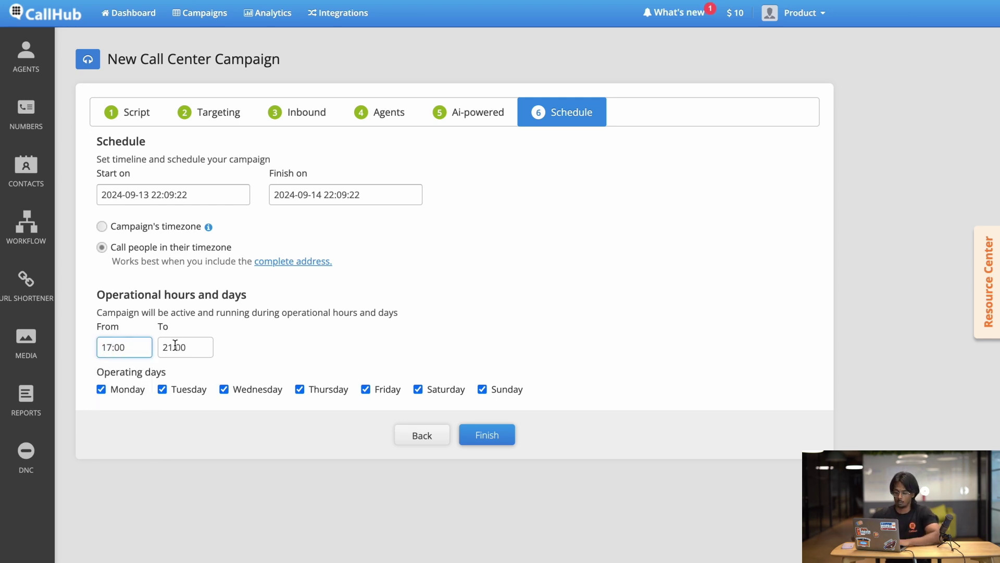